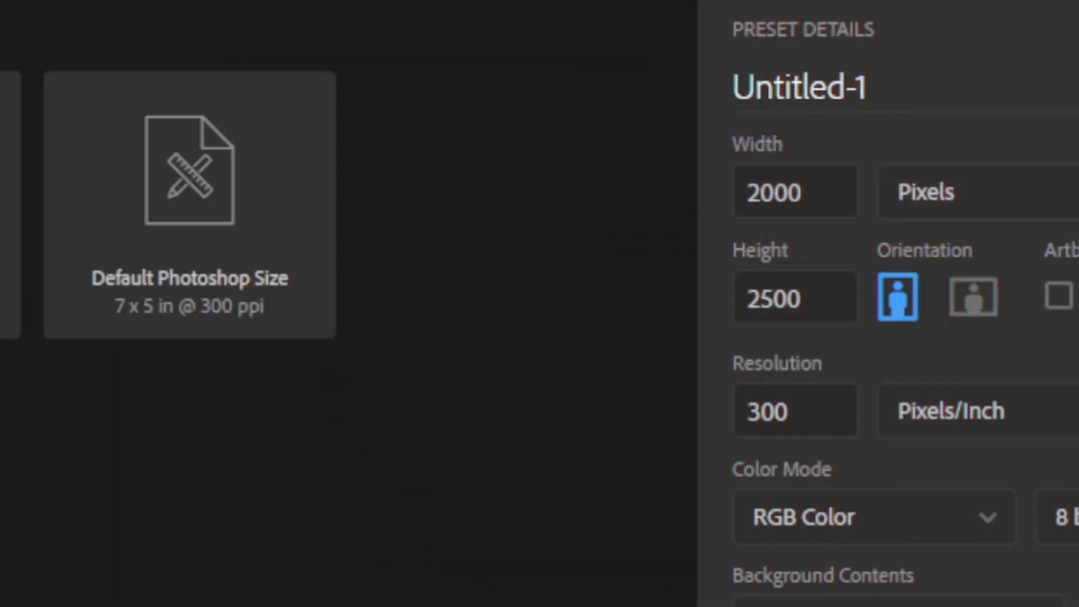
Create a new A4 print document named BDAY at 210 x 297 mm, 300 ppi.
left_click(274, 4)
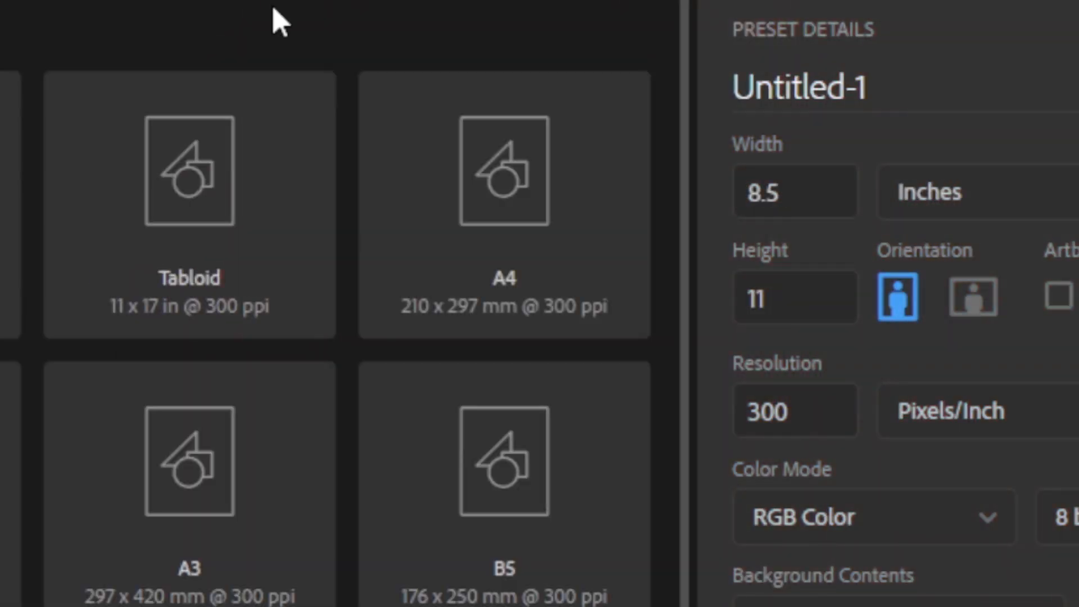
left_click(513, 210)
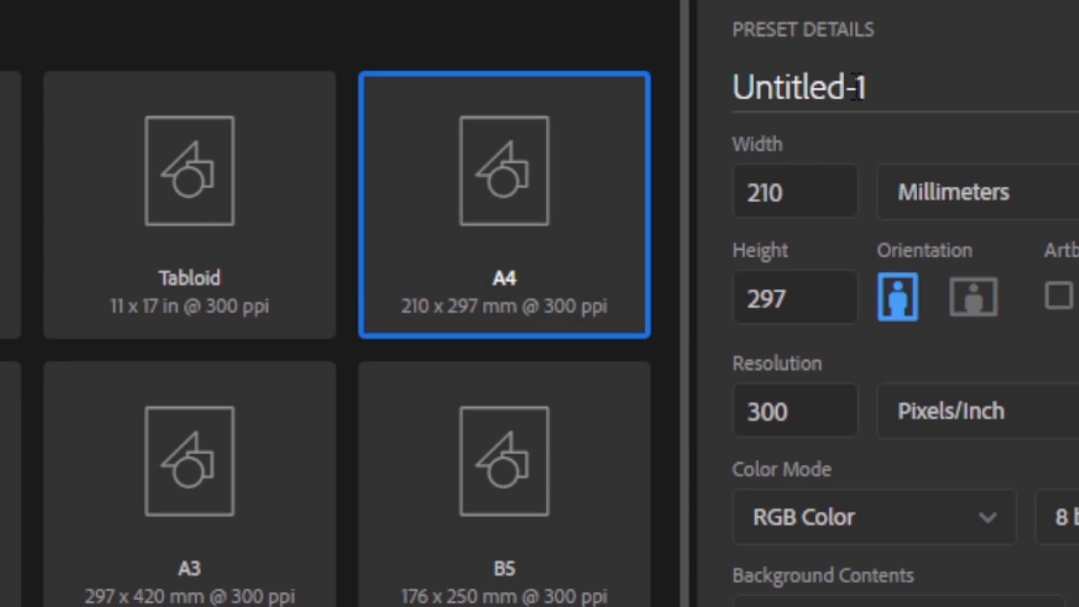
left_click_drag(856, 87, 730, 102)
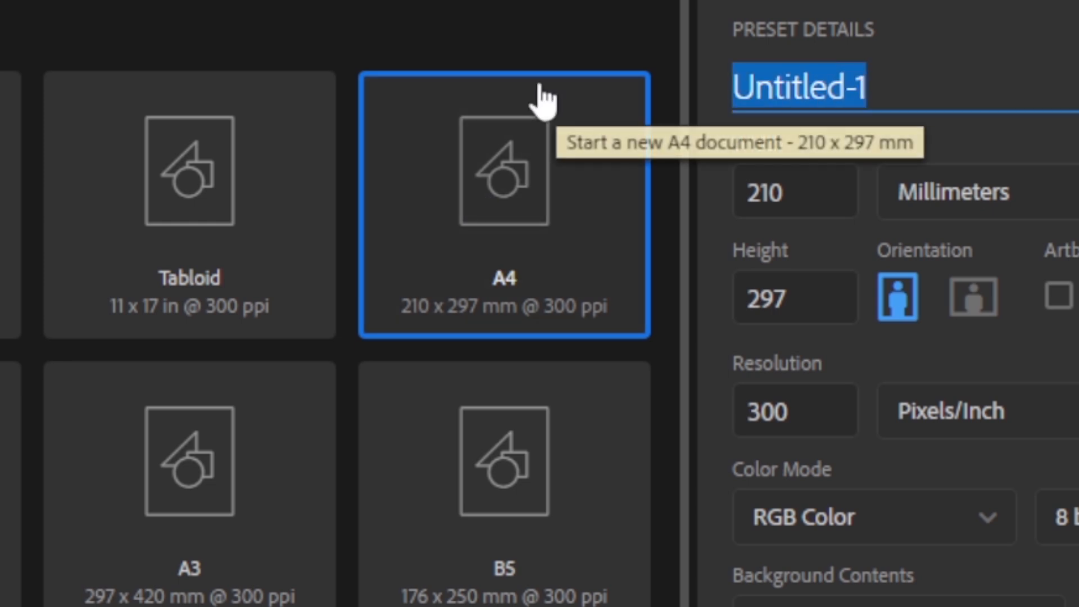
type("BDAY")
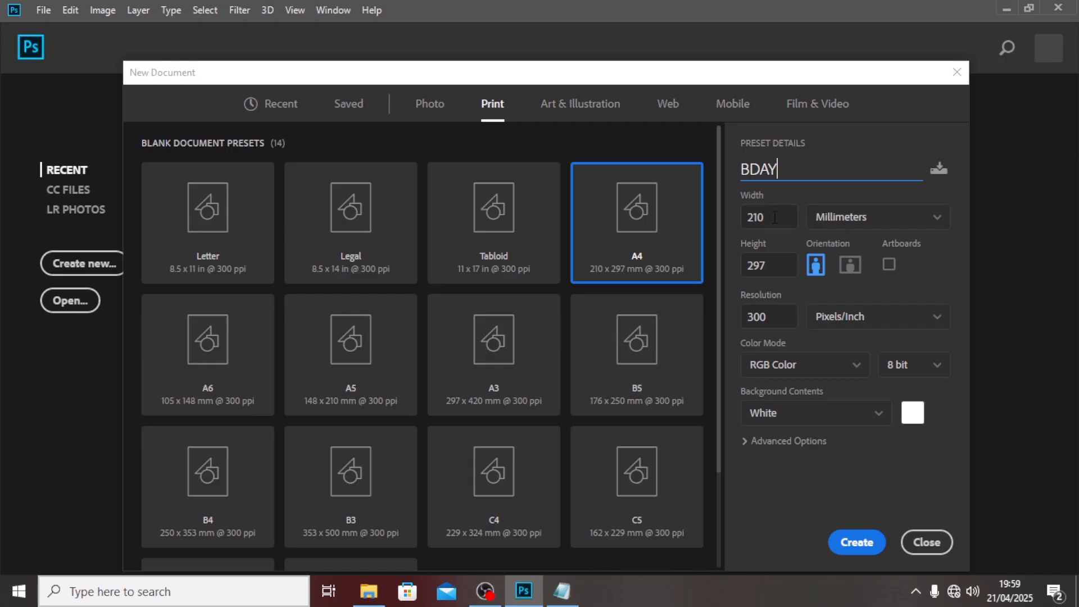
left_click(851, 544)
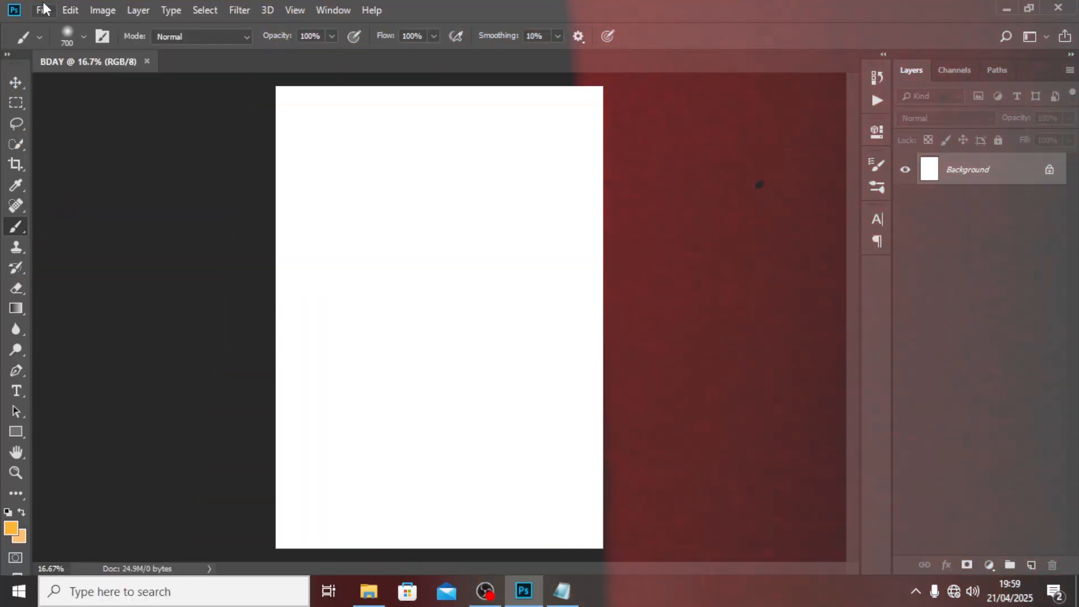
Embed the empty-room photo from PSD > 31 > 2 > FILES to fill the page.
left_click(43, 9)
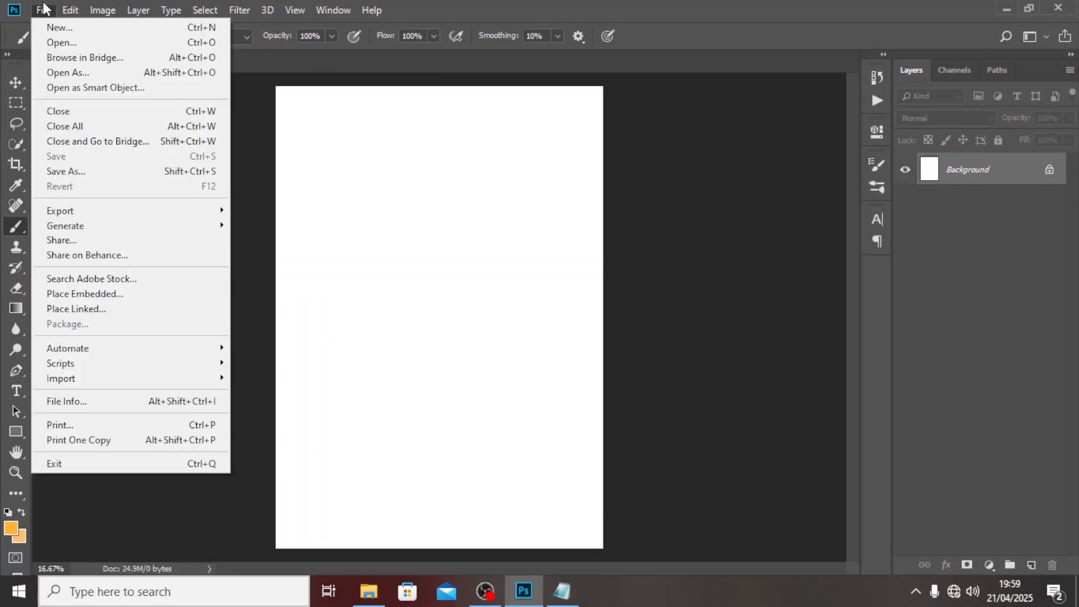
left_click(61, 293)
left_click(79, 37)
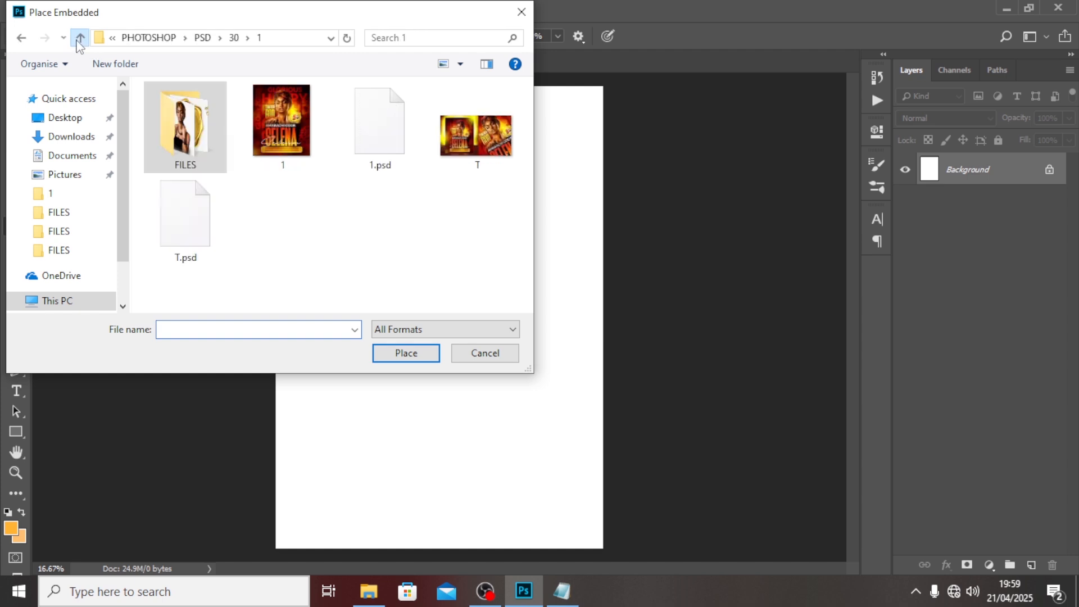
left_click(80, 37)
left_click(79, 37)
scroll(187, 293, "down", 2)
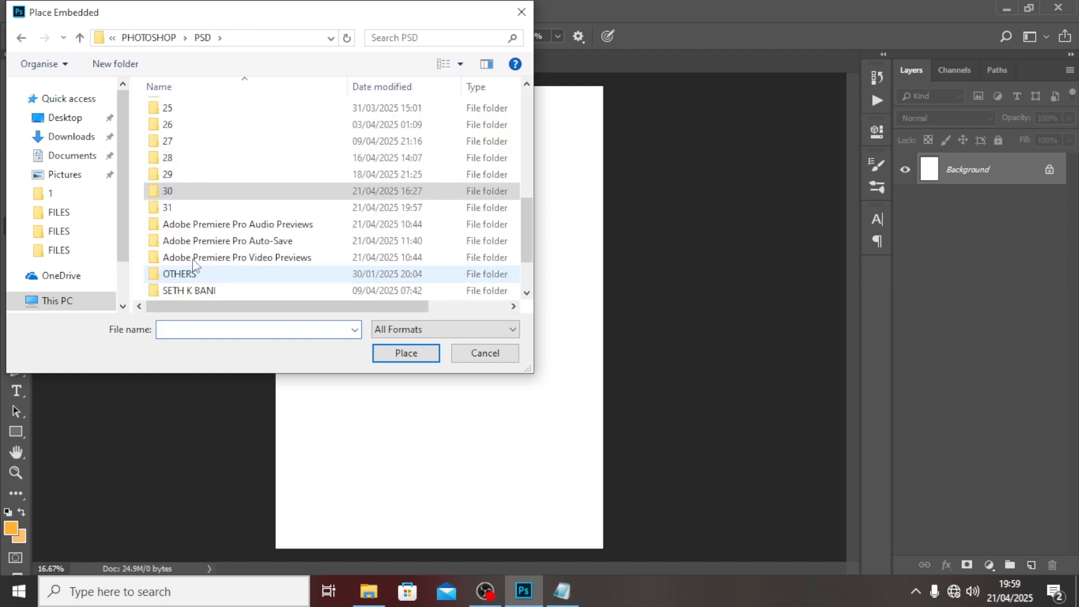
double_click(188, 209)
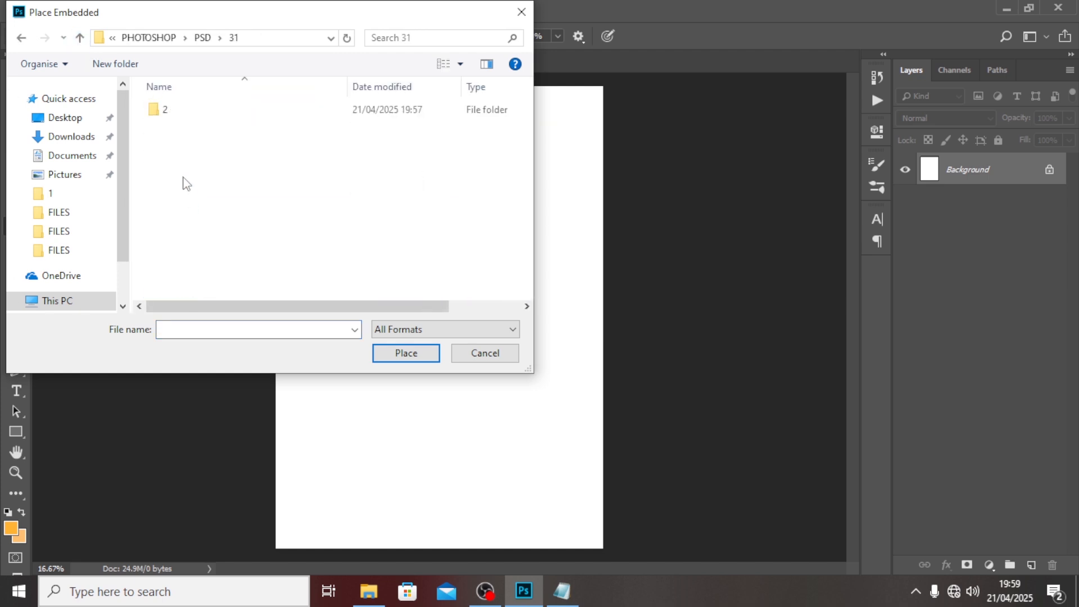
double_click(174, 112)
double_click(171, 110)
left_click(373, 121)
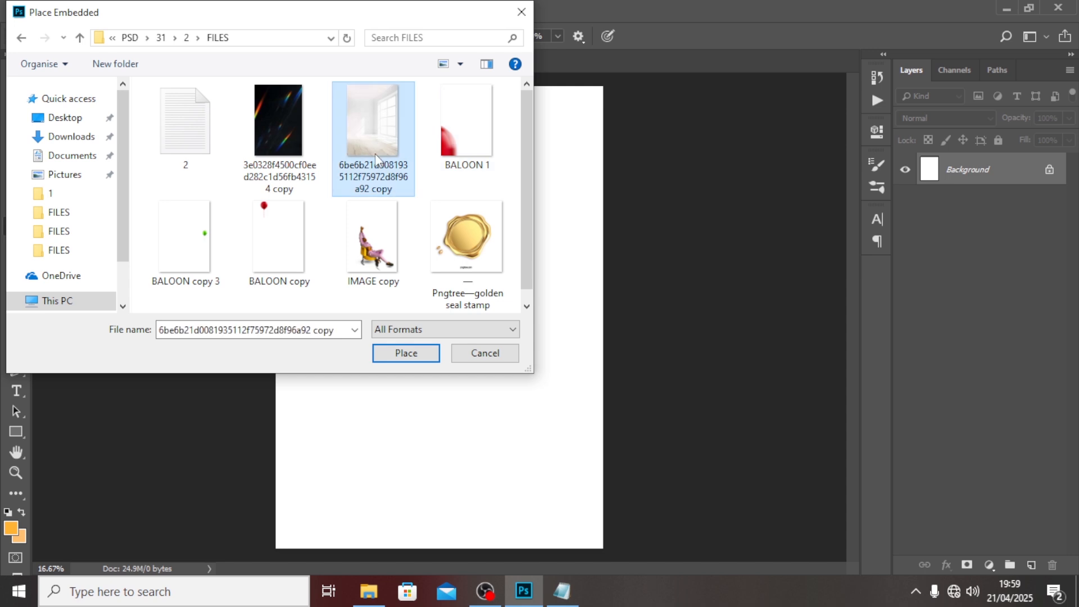
left_click(403, 353)
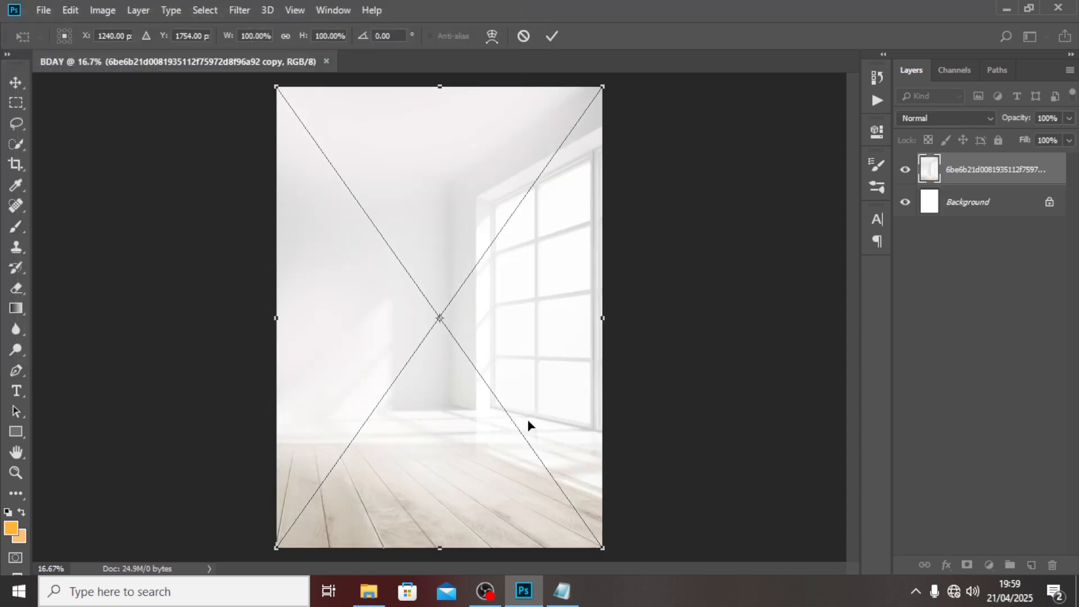
key("Return")
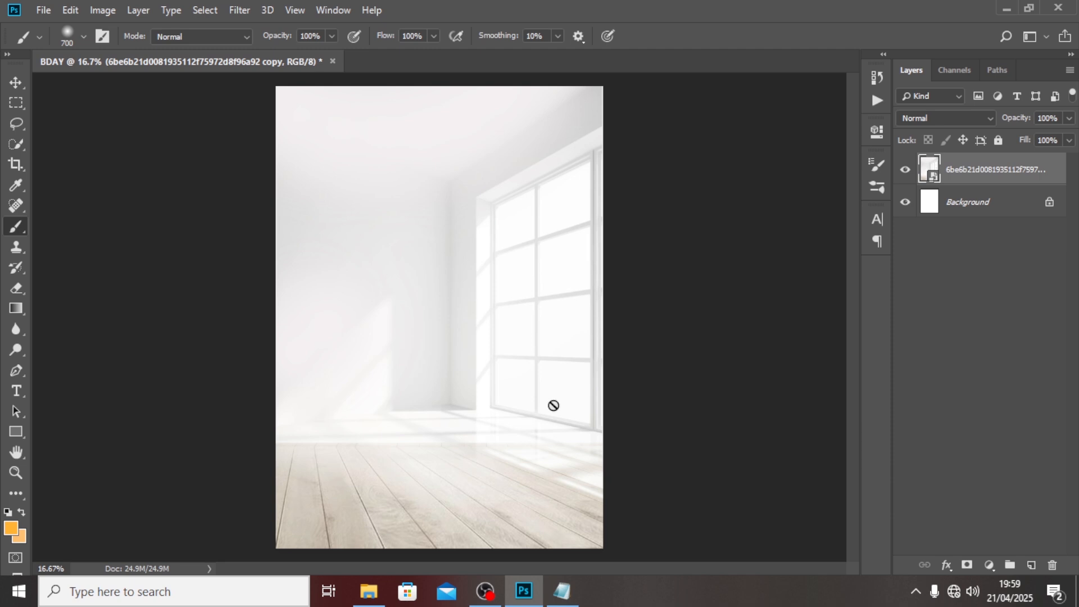
Add a new type layer on the wall using the word 'long' copied from the notes.
key("t")
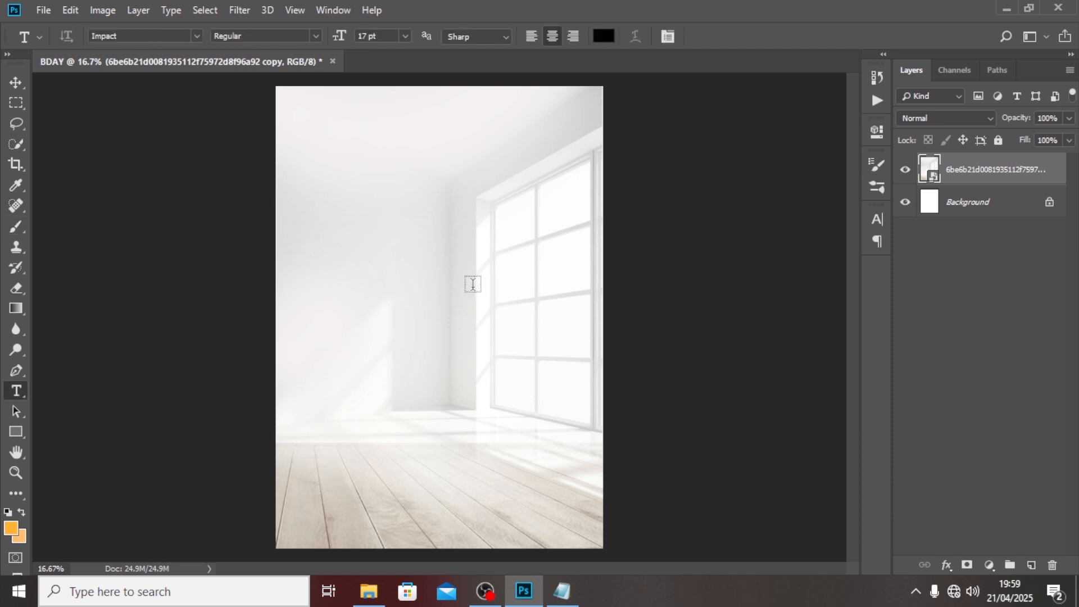
left_click(408, 278)
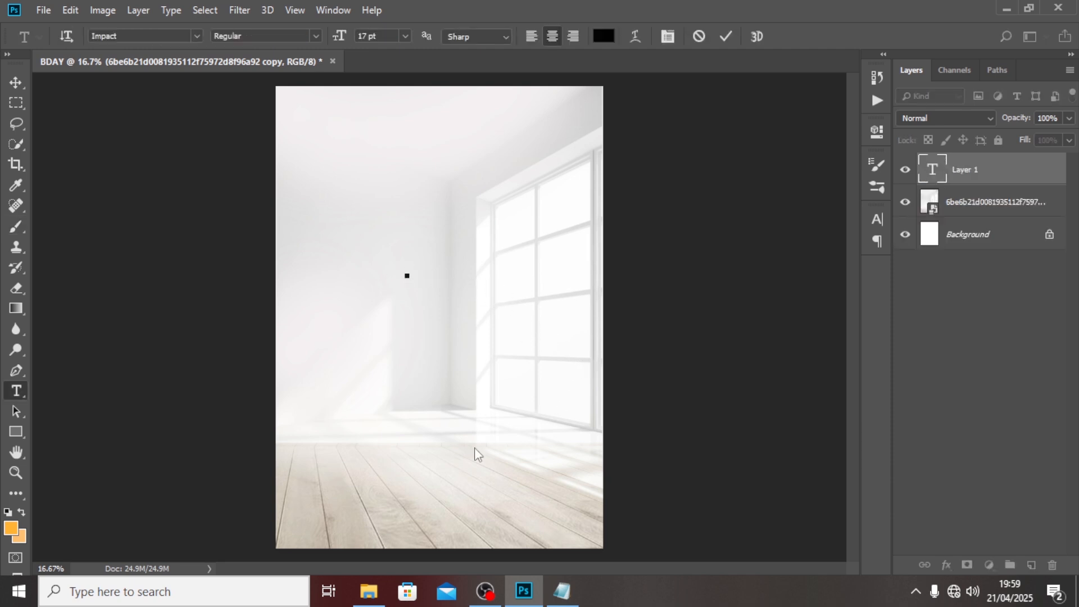
left_click(562, 592)
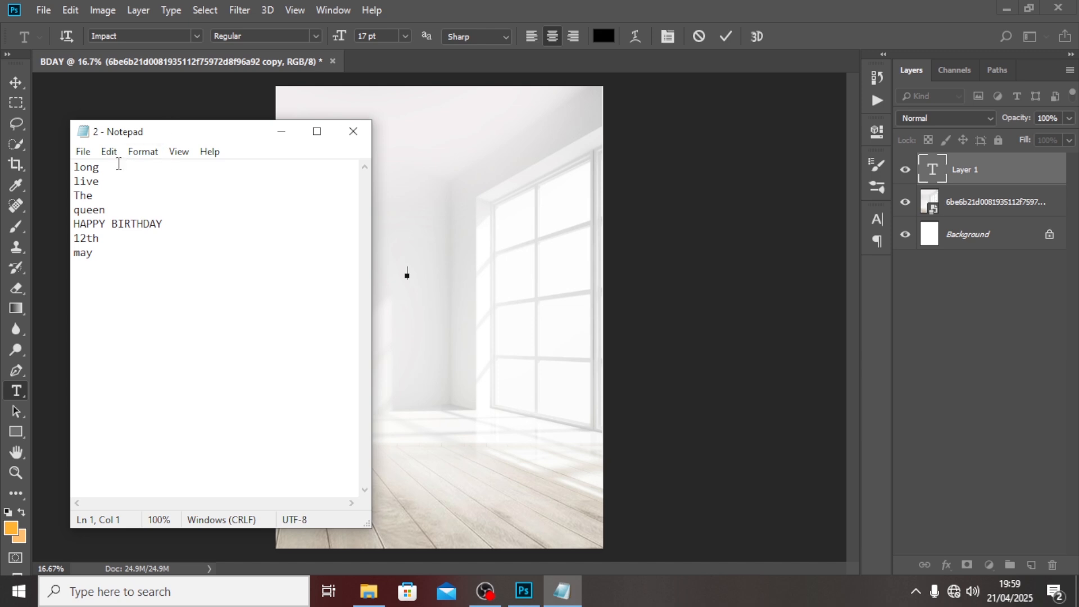
left_click_drag(118, 164, 62, 159)
left_click(630, 3)
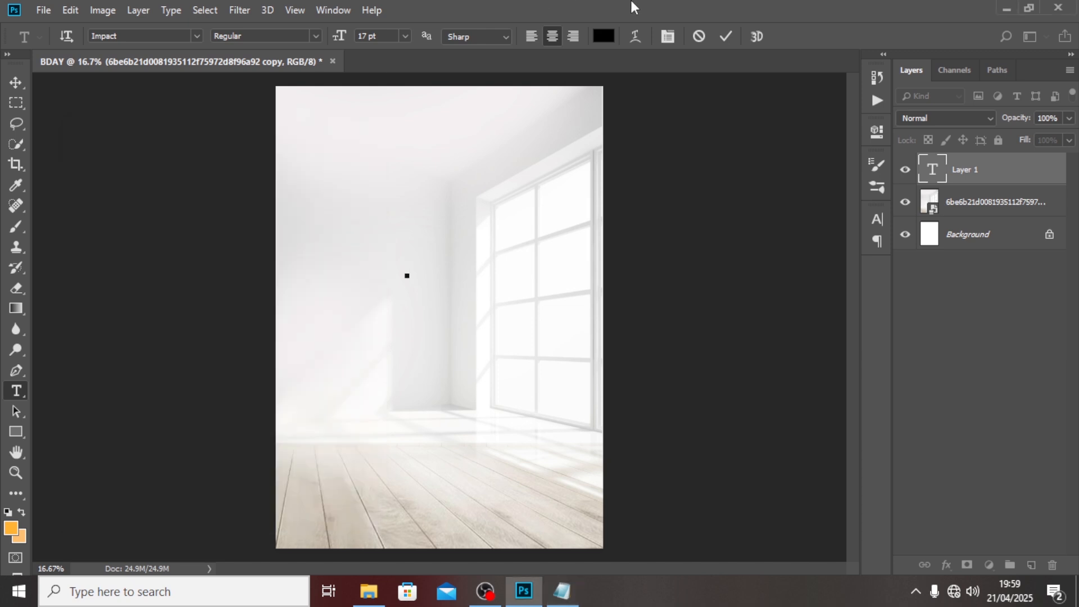
left_click(985, 179)
Show the Character settings and keep the text colour black.
left_click(878, 220)
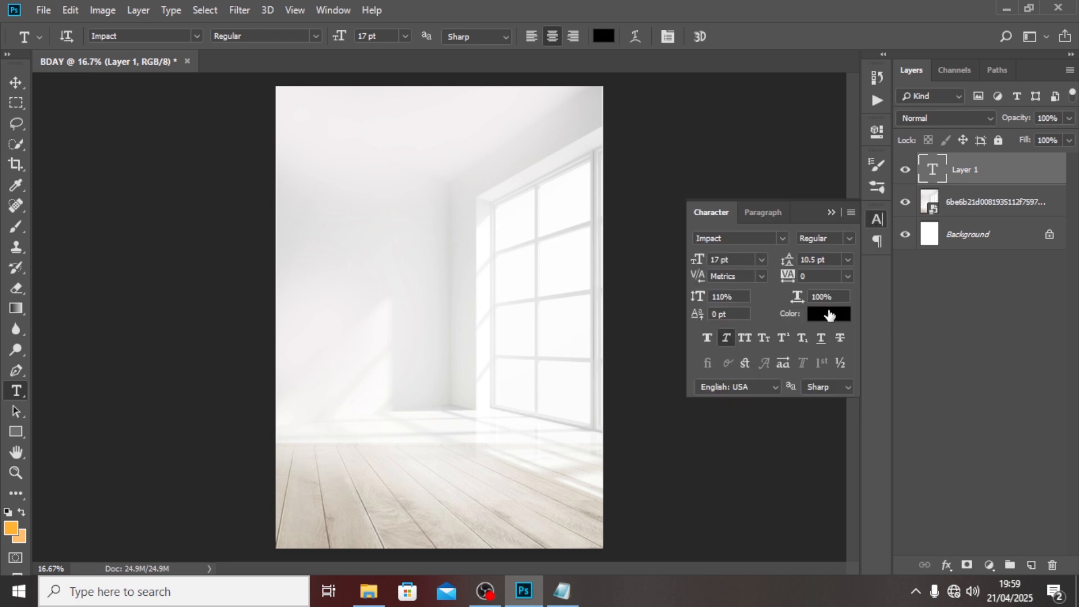
left_click(818, 316)
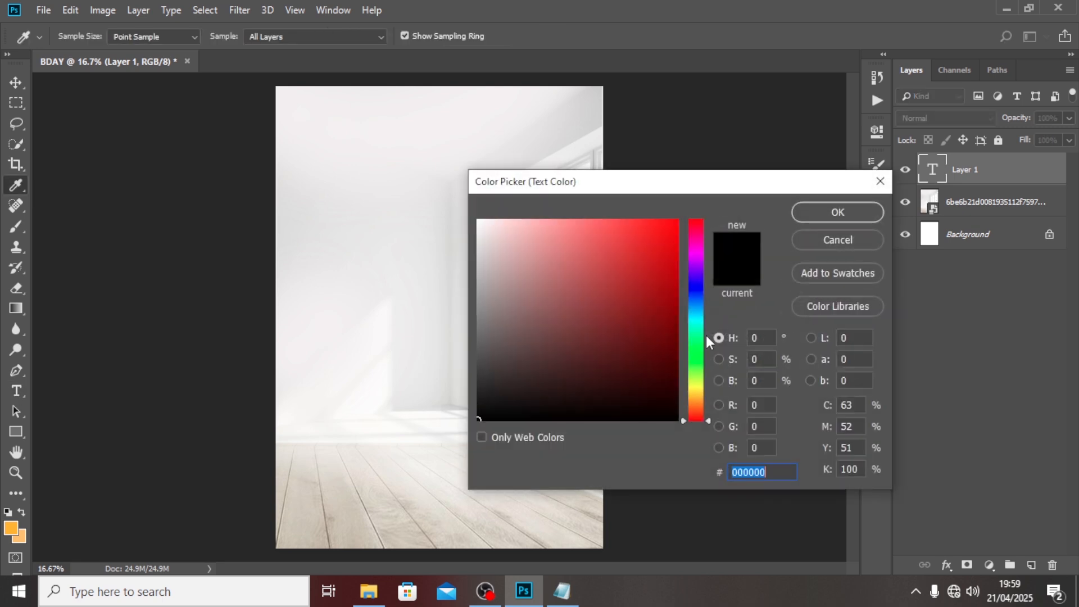
left_click(838, 240)
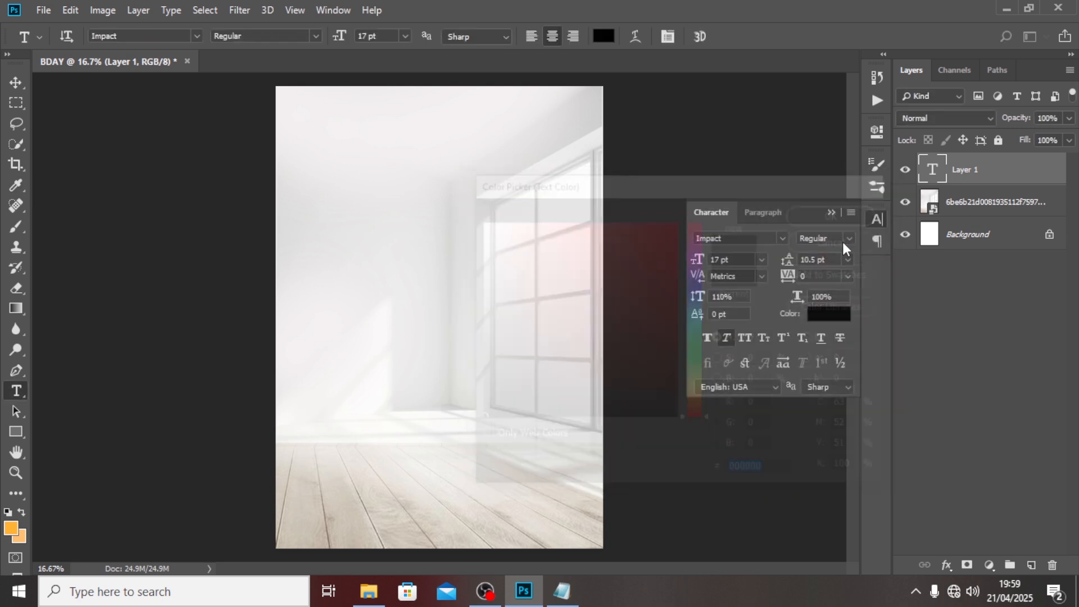
Create a guide layout of 6 columns and 6 rows with 0.3 in margins.
left_click(295, 12)
mouse_move(334, 10)
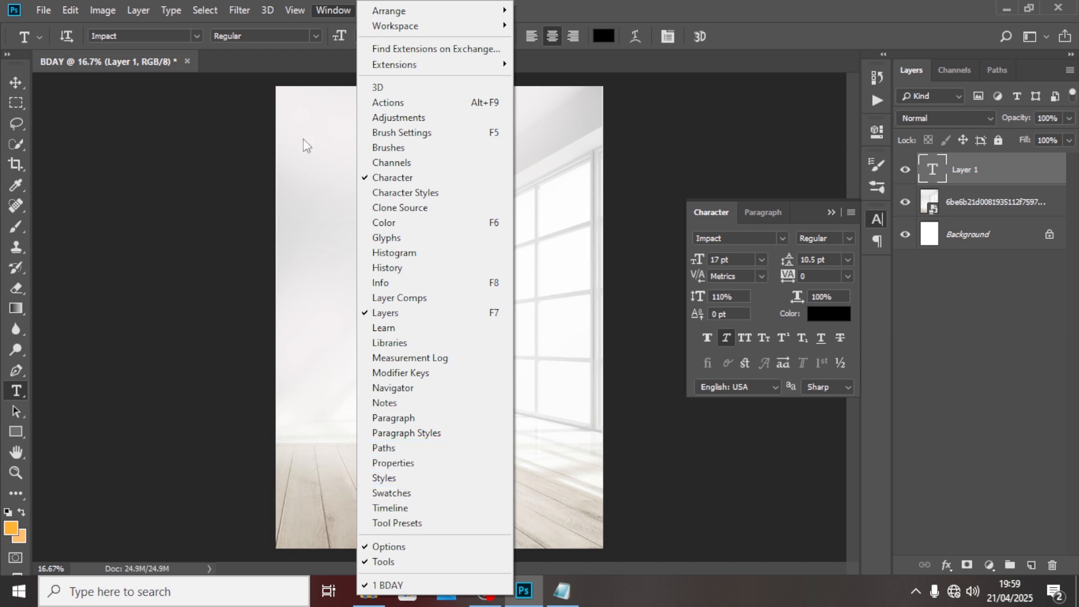
mouse_move(295, 11)
left_click(363, 440)
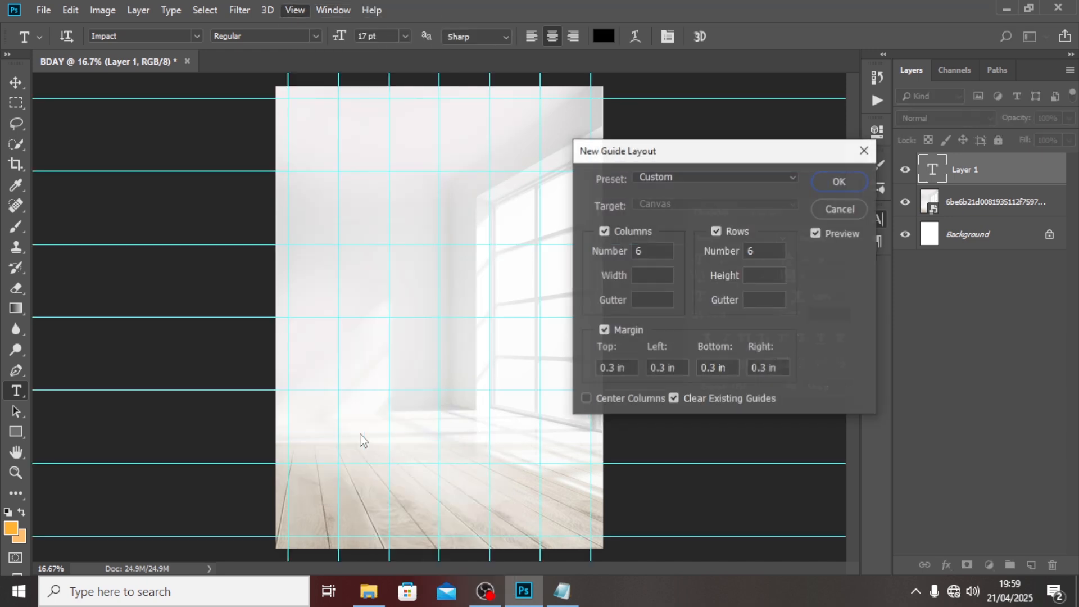
left_click_drag(650, 254, 618, 251)
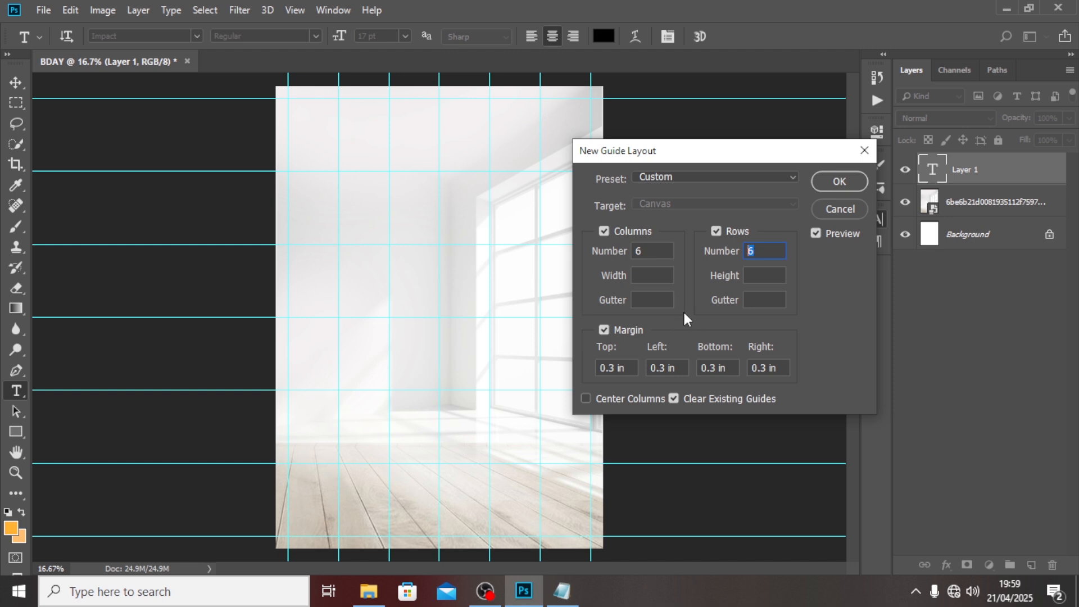
double_click(633, 250)
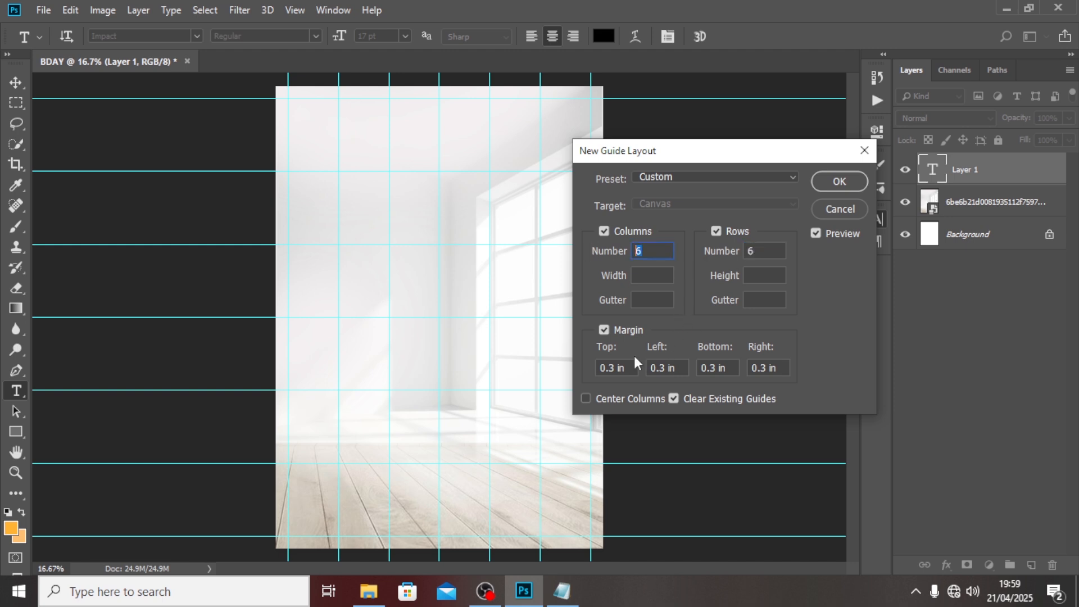
left_click(834, 179)
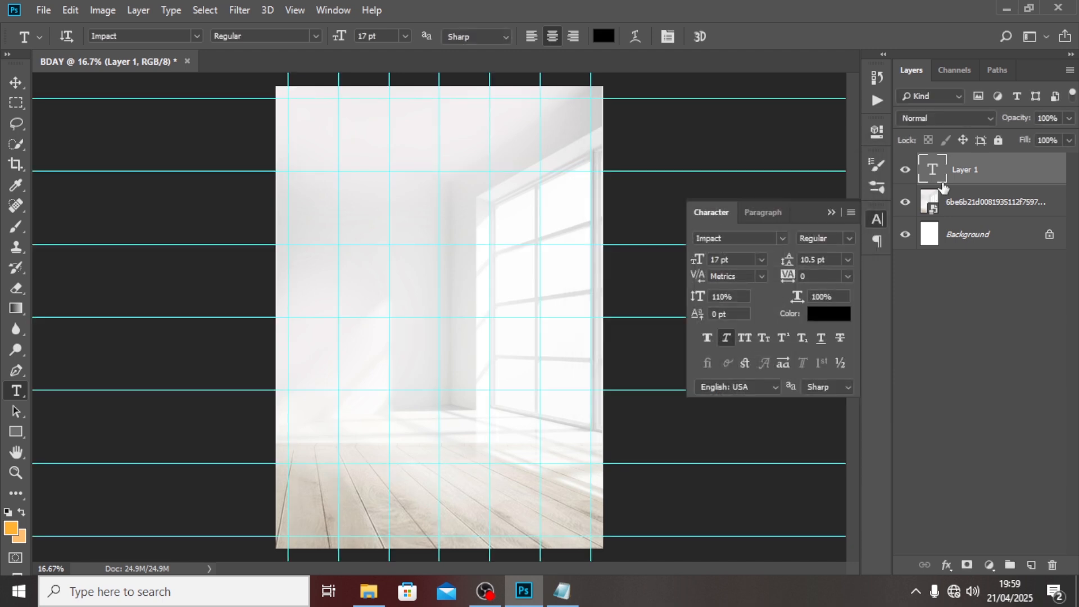
Set the font to Montserrat Black and the text colour to orange #FF6F26.
left_click(770, 237)
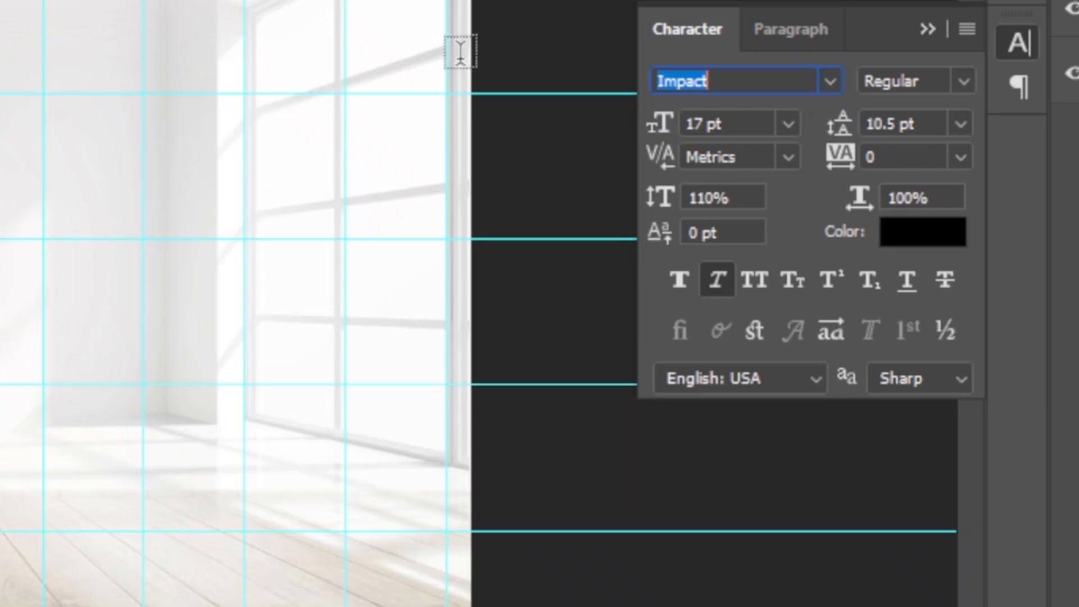
type("MONT")
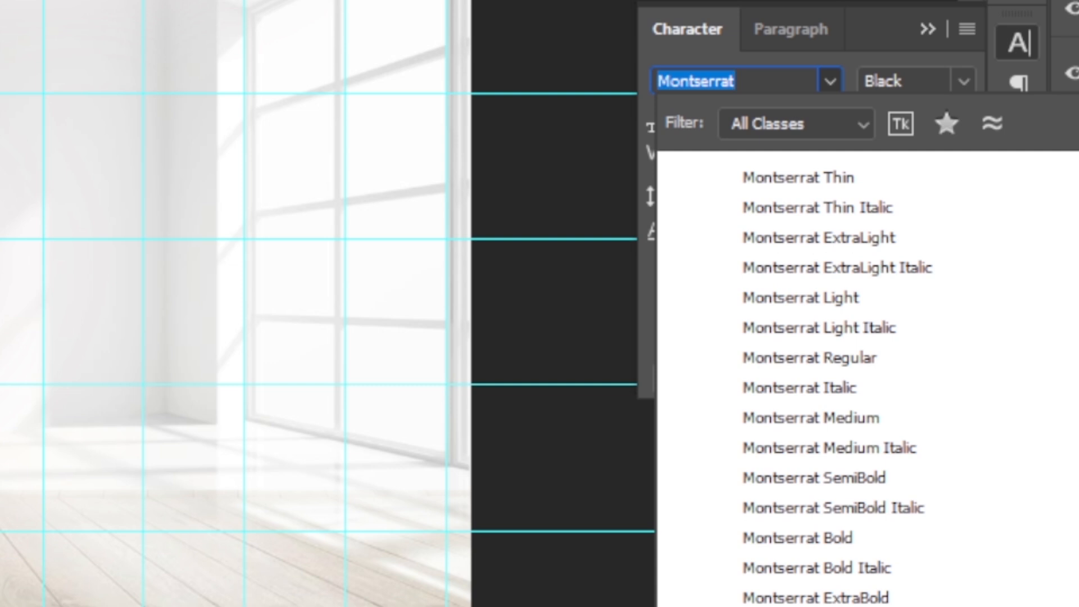
key("Return")
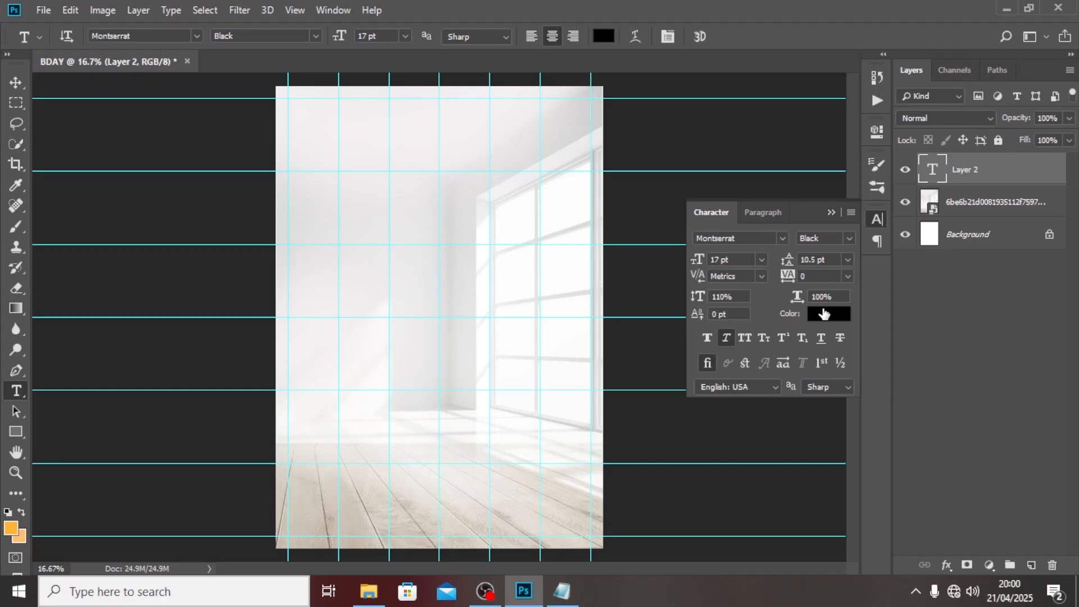
left_click(823, 313)
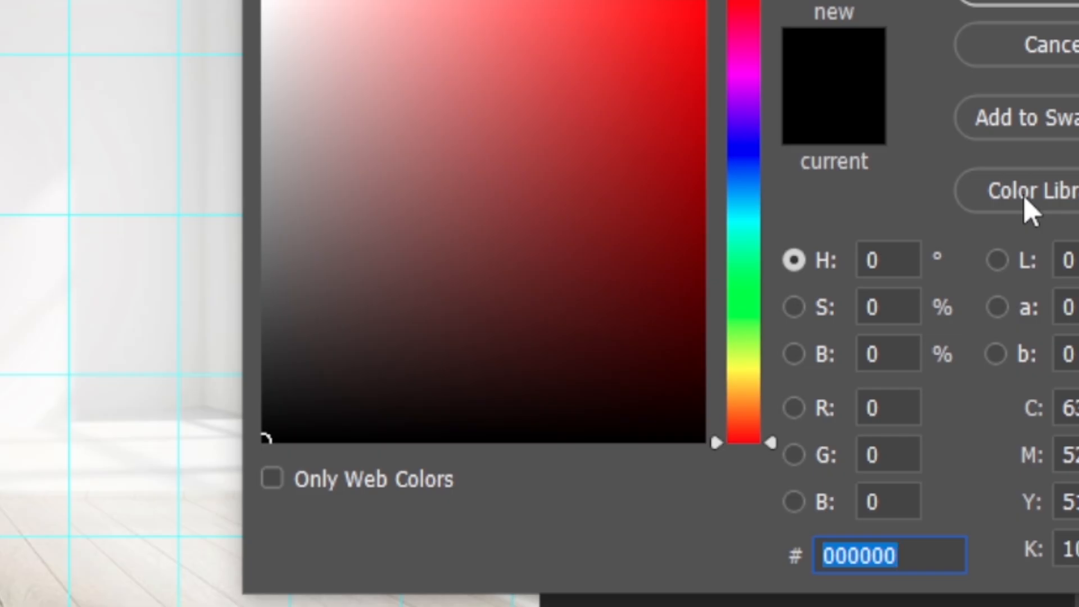
type("FF")
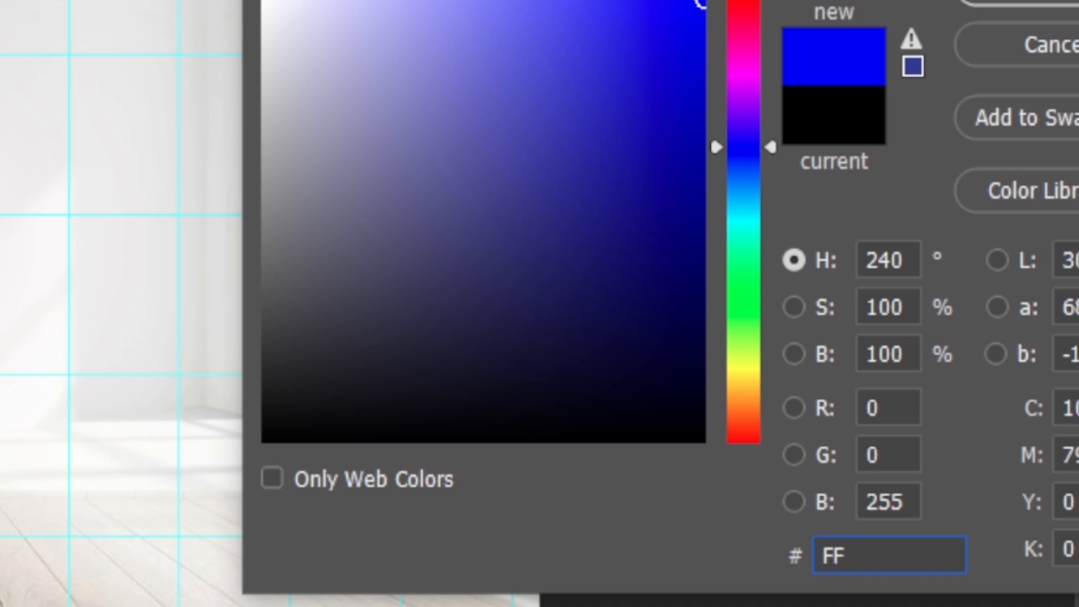
type("6F")
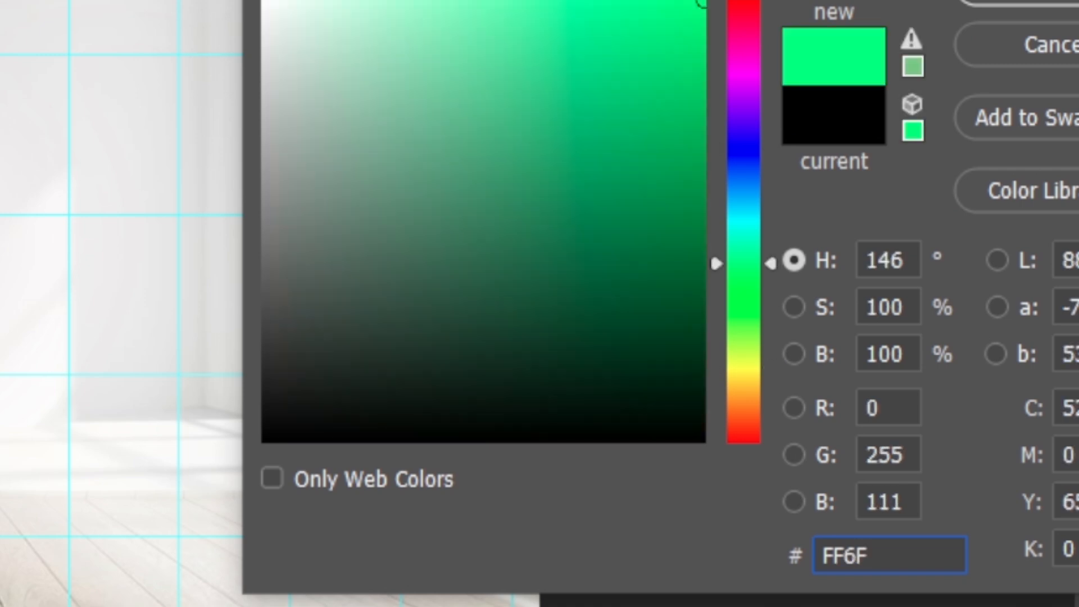
type("26")
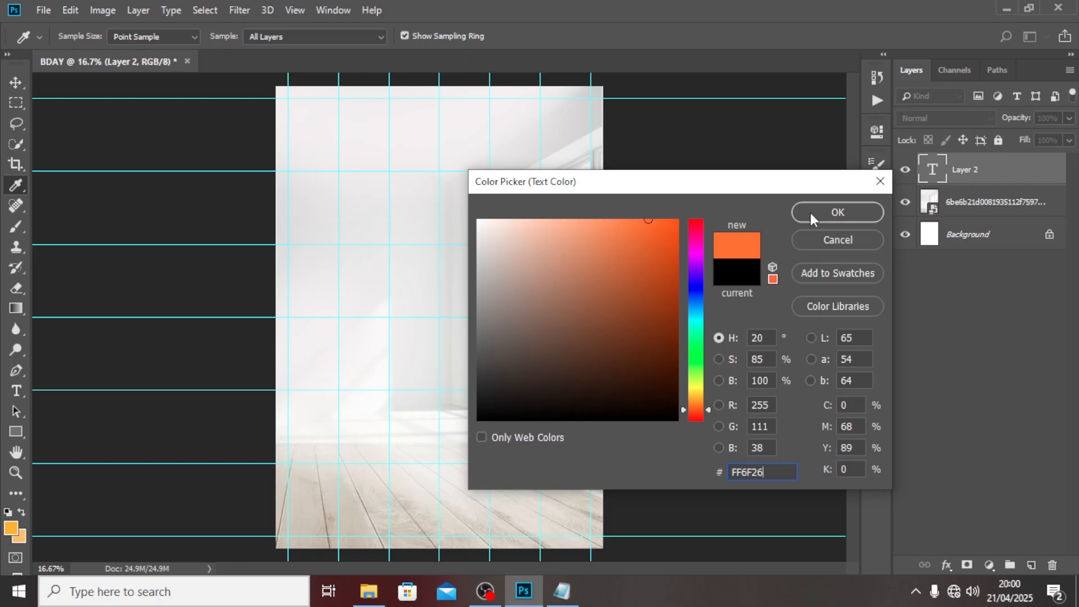
left_click(809, 210)
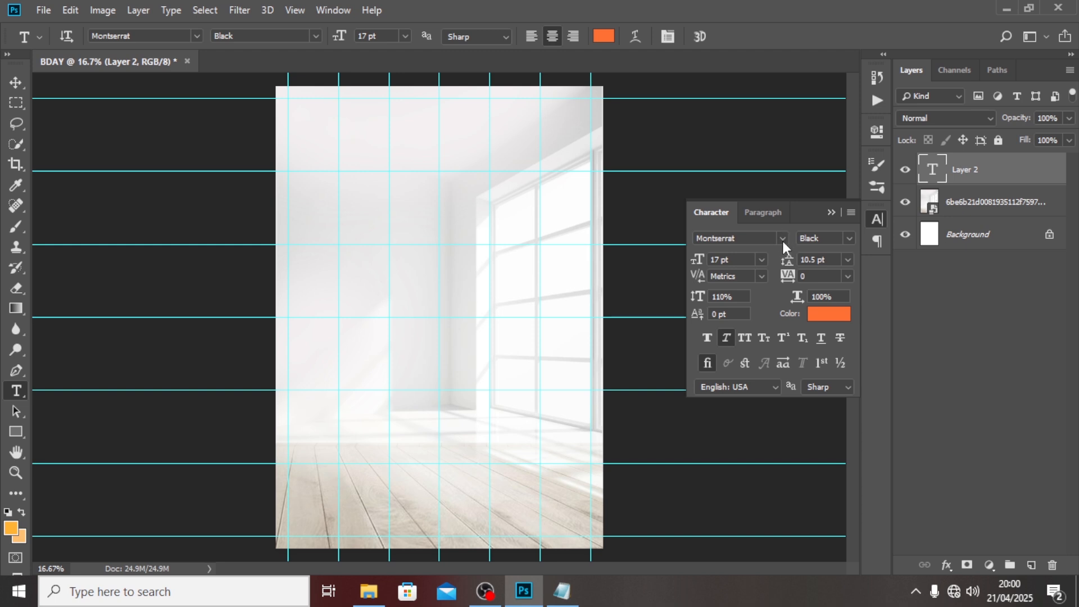
Set the font size to 150 pt and type the word 'long' on the canvas.
left_click(737, 262)
double_click(922, 178)
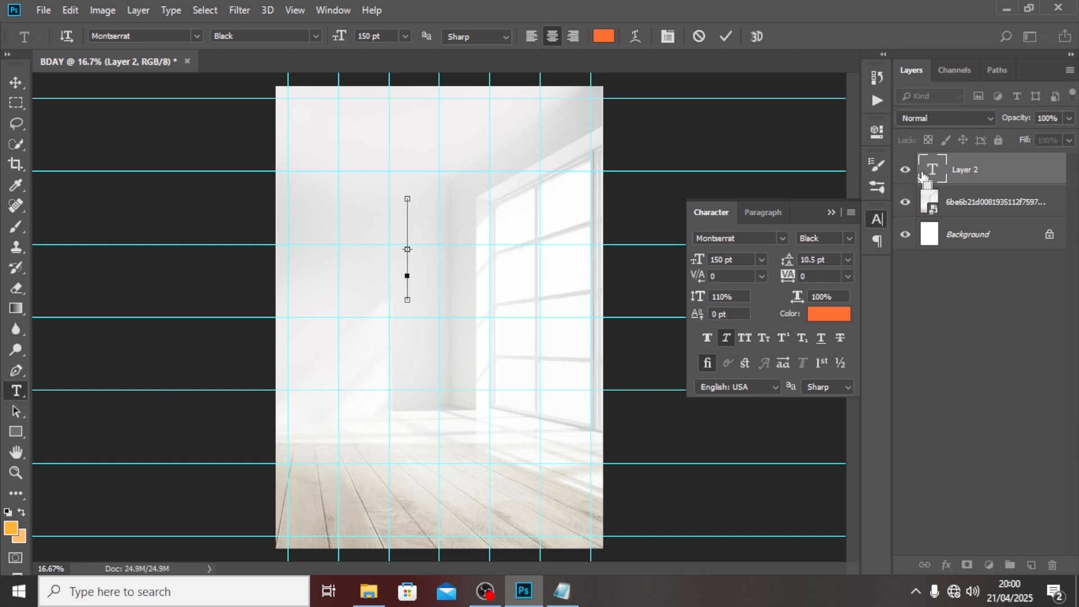
type("long")
key("ctrl+Return")
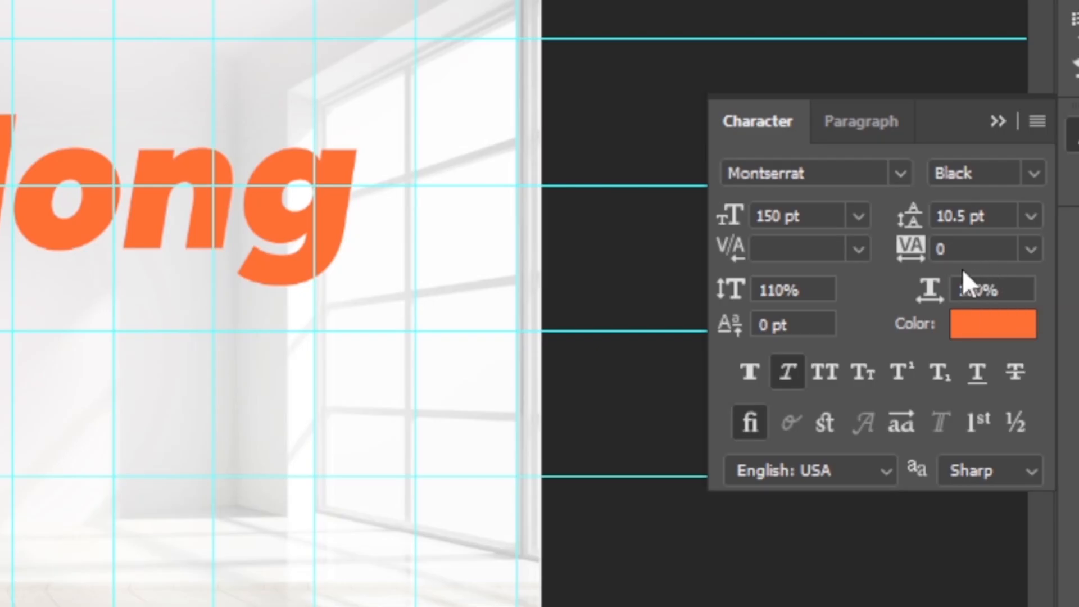
Give LONG -20 tracking, All Caps, and turn off Faux Italic.
left_click(788, 276)
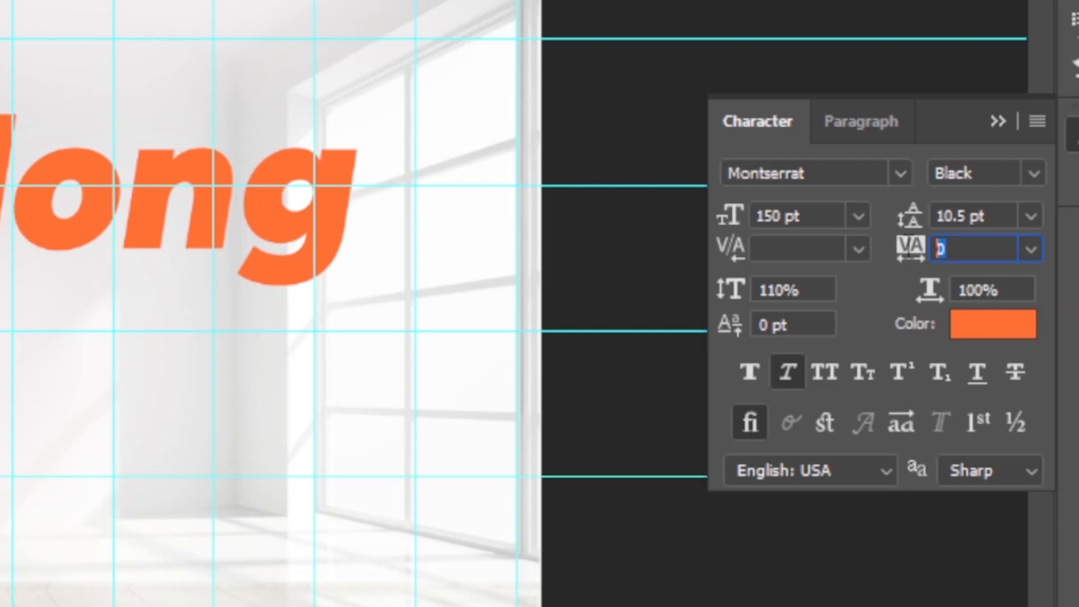
type("-20")
key("Return")
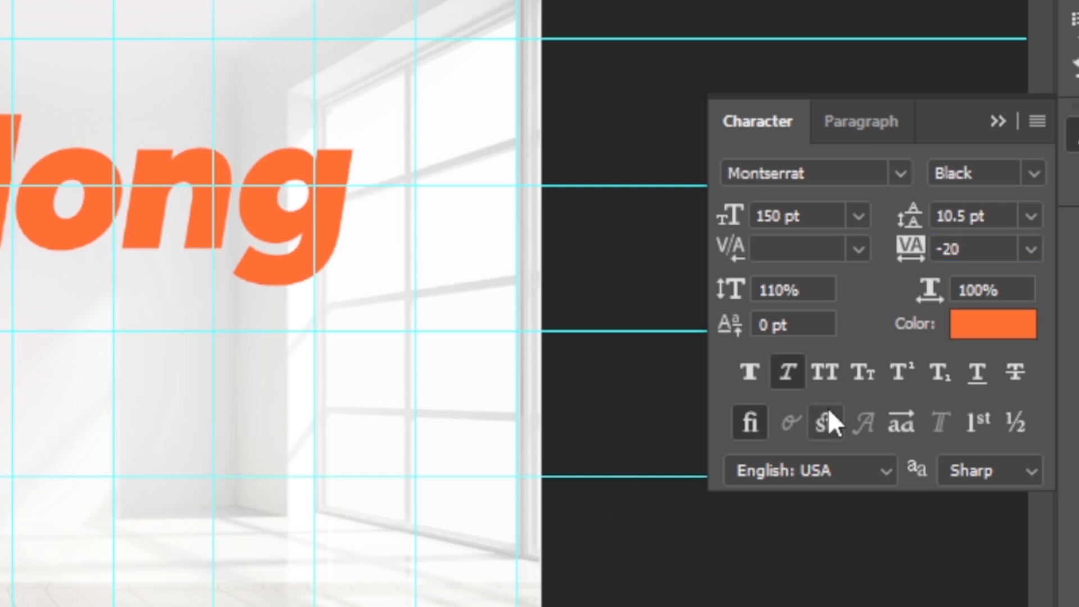
left_click(825, 372)
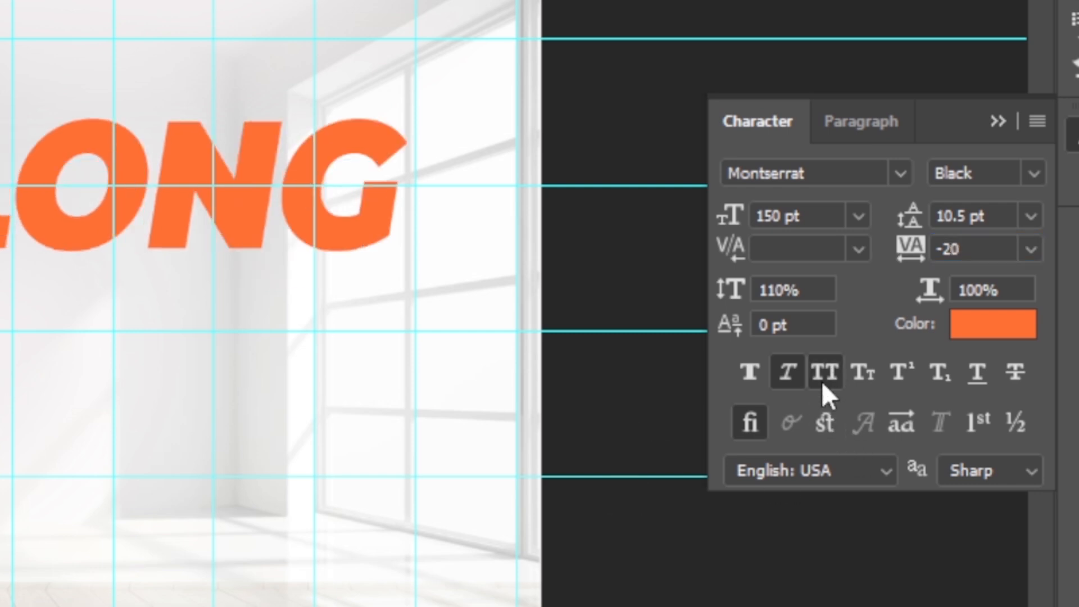
left_click(793, 374)
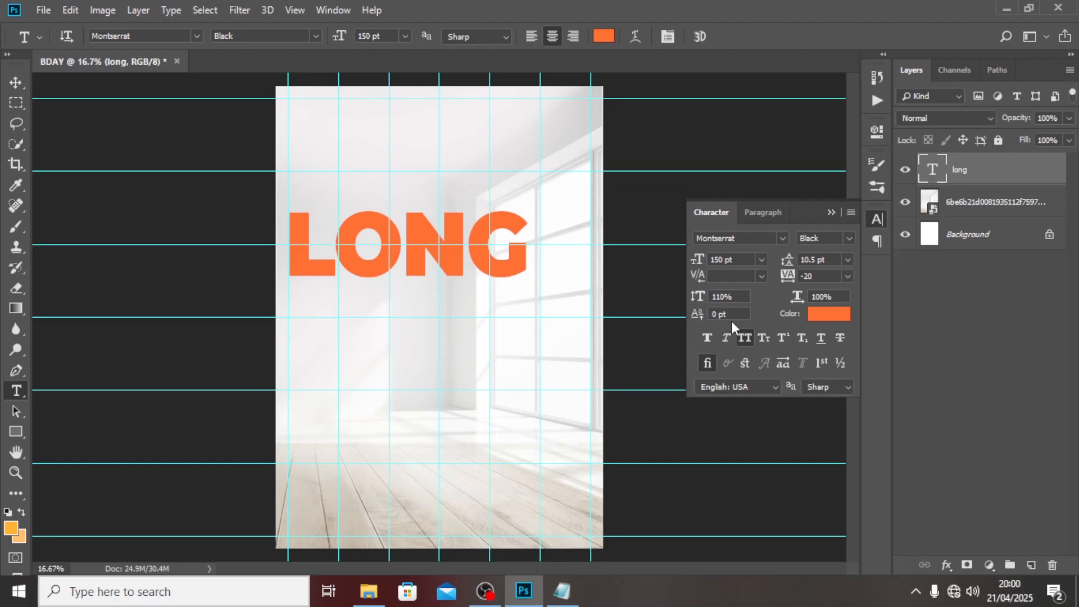
Move LONG up and centre it horizontally near the top of the poster.
left_click(15, 82)
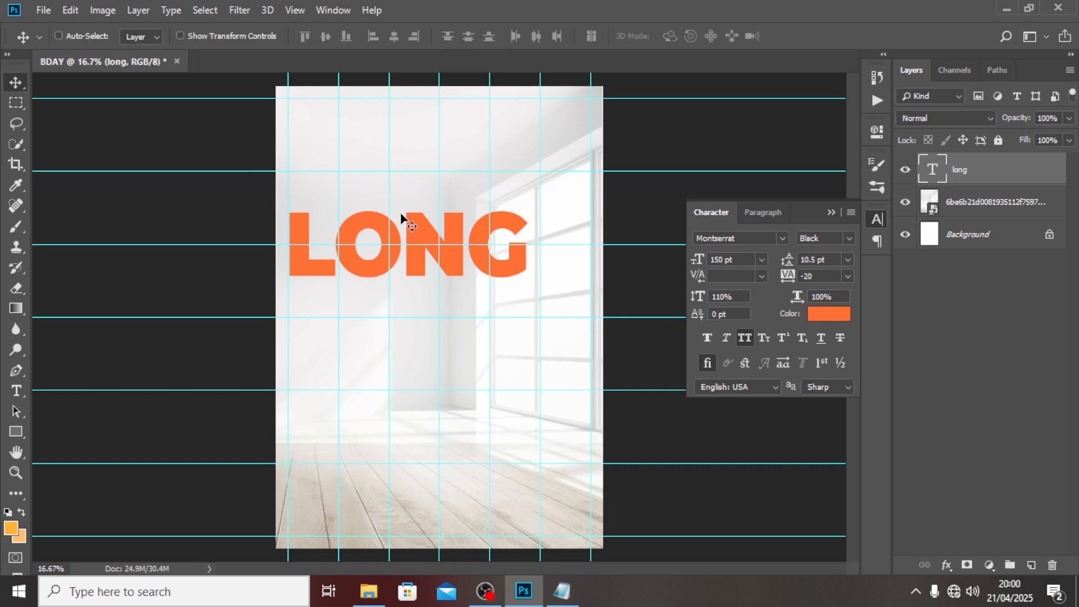
left_click_drag(401, 217, 450, 174)
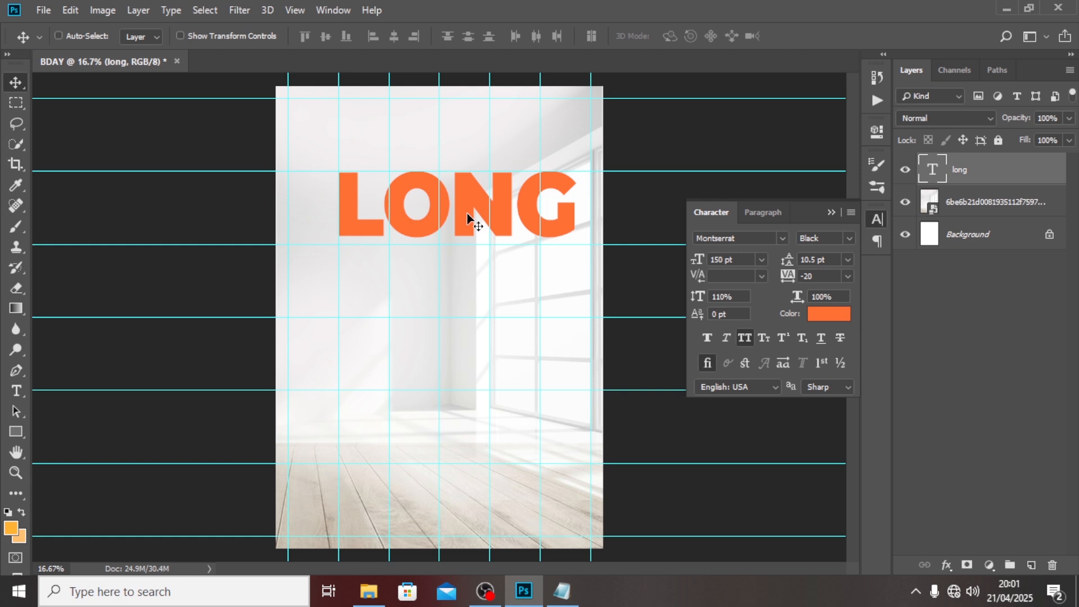
key("ctrl+t")
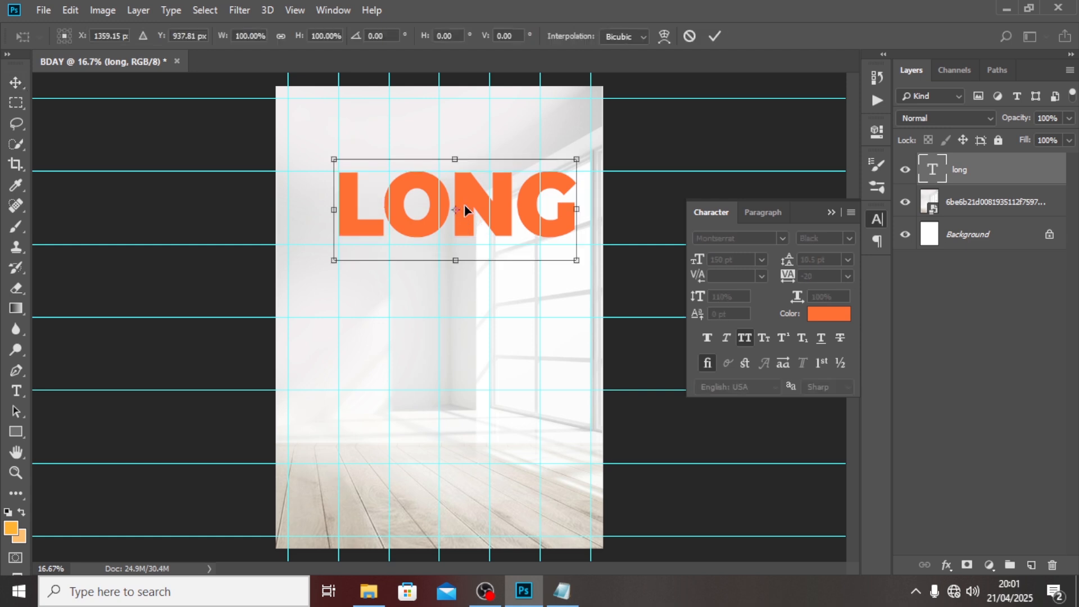
left_click_drag(464, 210, 451, 210)
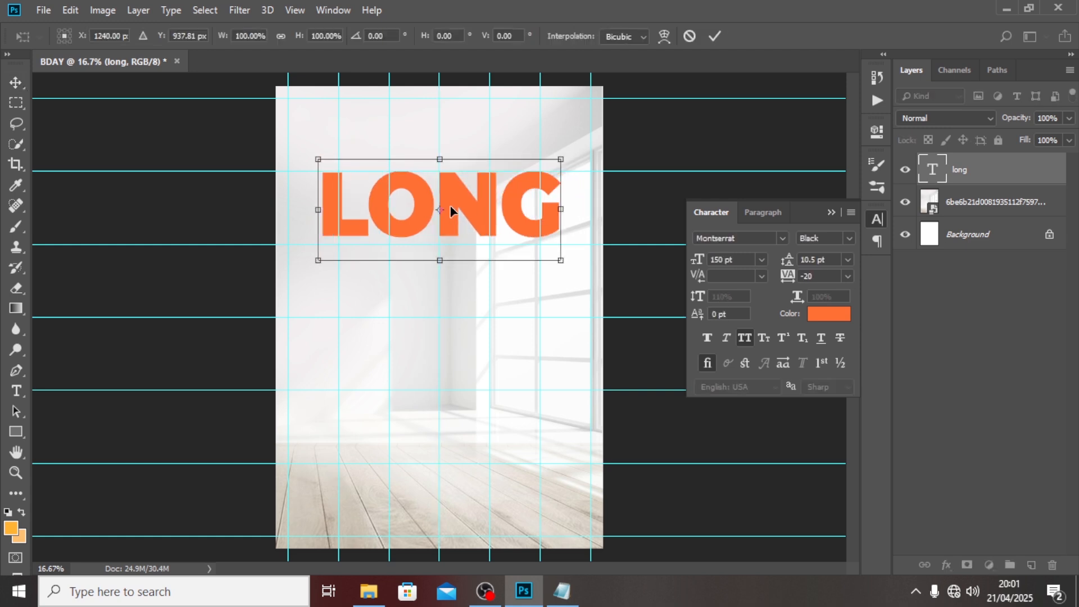
key("Return")
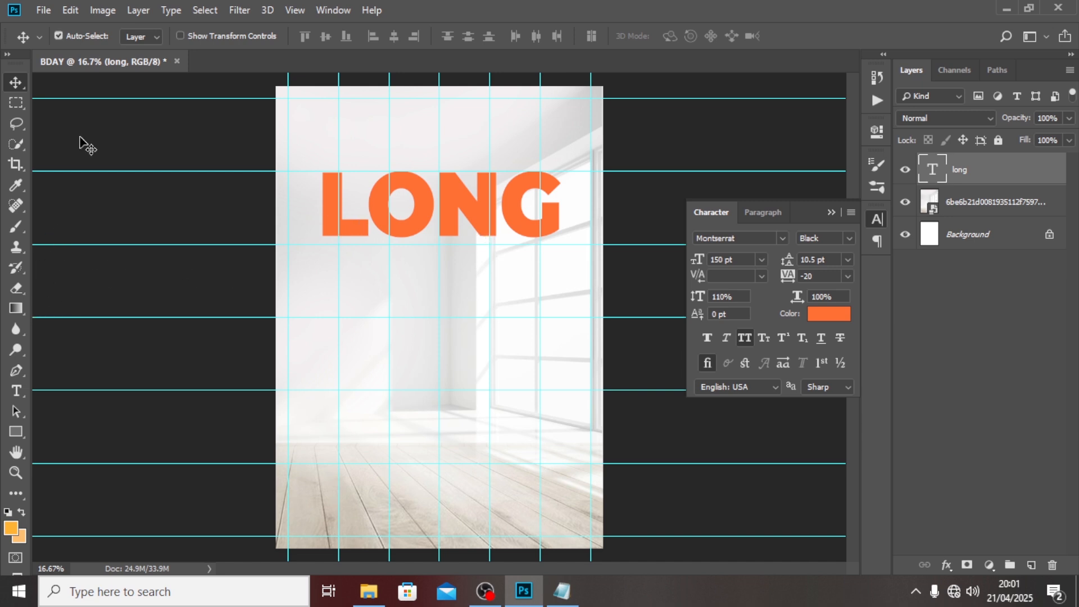
Show the rulers, add two vertical guides, and duplicate the LONG layer.
key("ctrl+r")
left_click_drag(42, 218, 331, 235)
left_click_drag(44, 248, 569, 277)
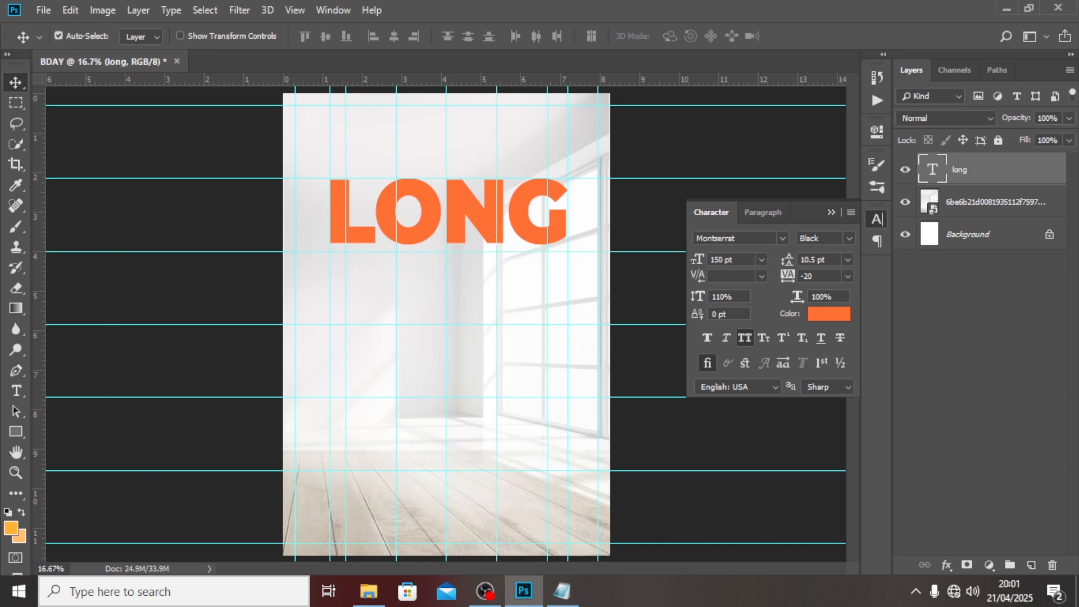
key("ctrl+j")
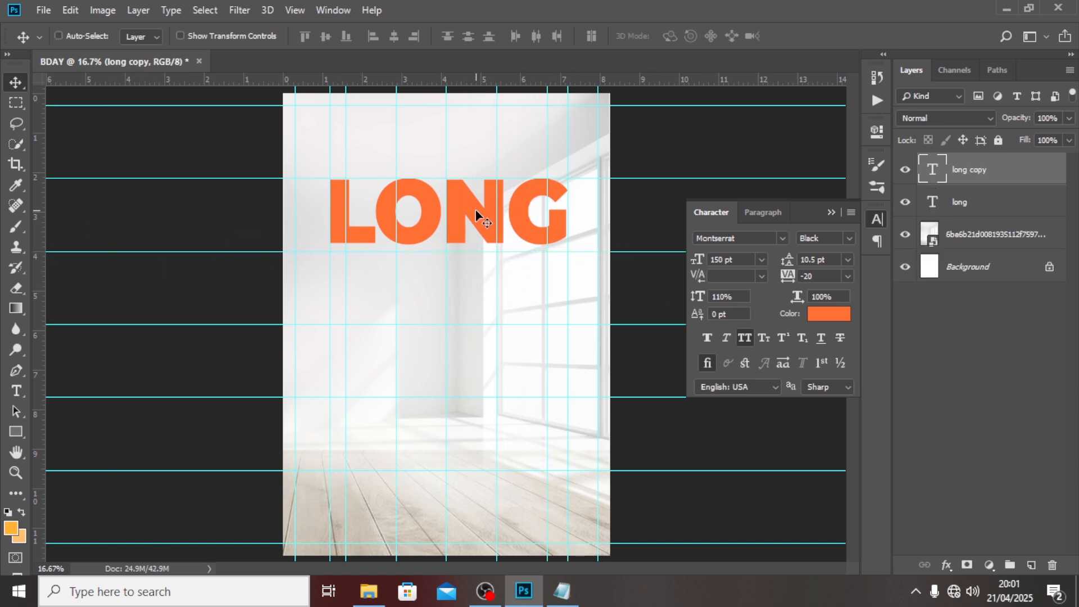
Move the LONG copy below, retype it as LIVE, and scale it to LONG's width.
left_click_drag(475, 213, 505, 285)
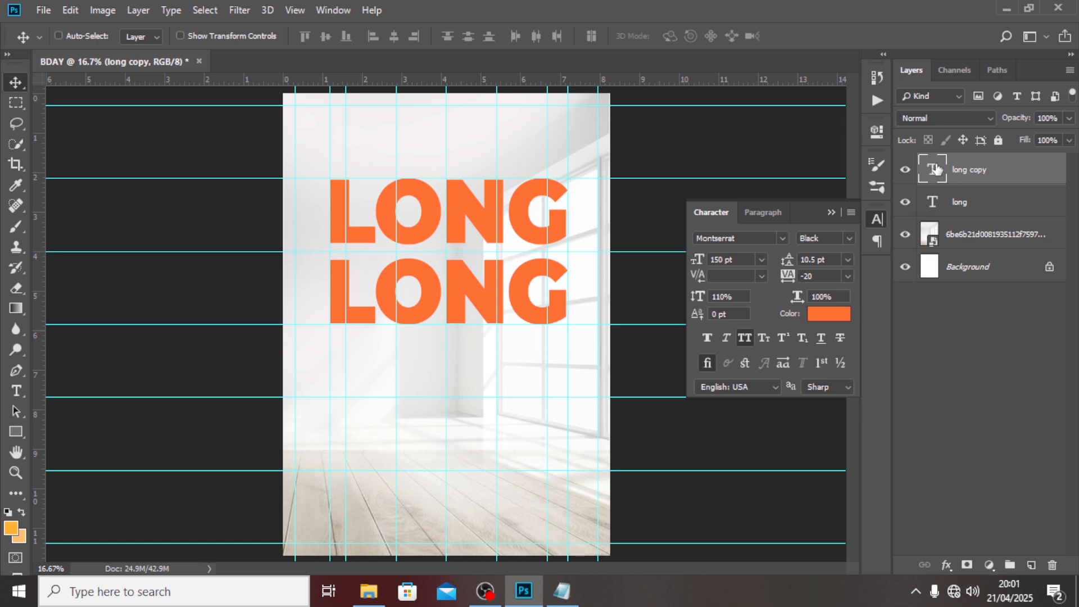
double_click(934, 168)
type("ILVE")
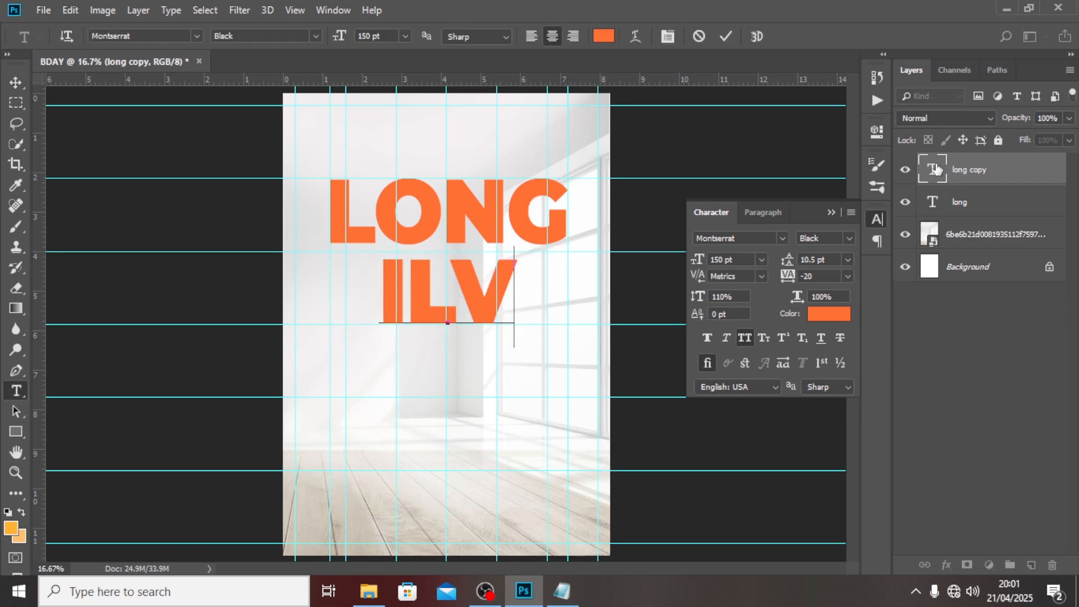
key("Left")
key("Left")
key("Left")
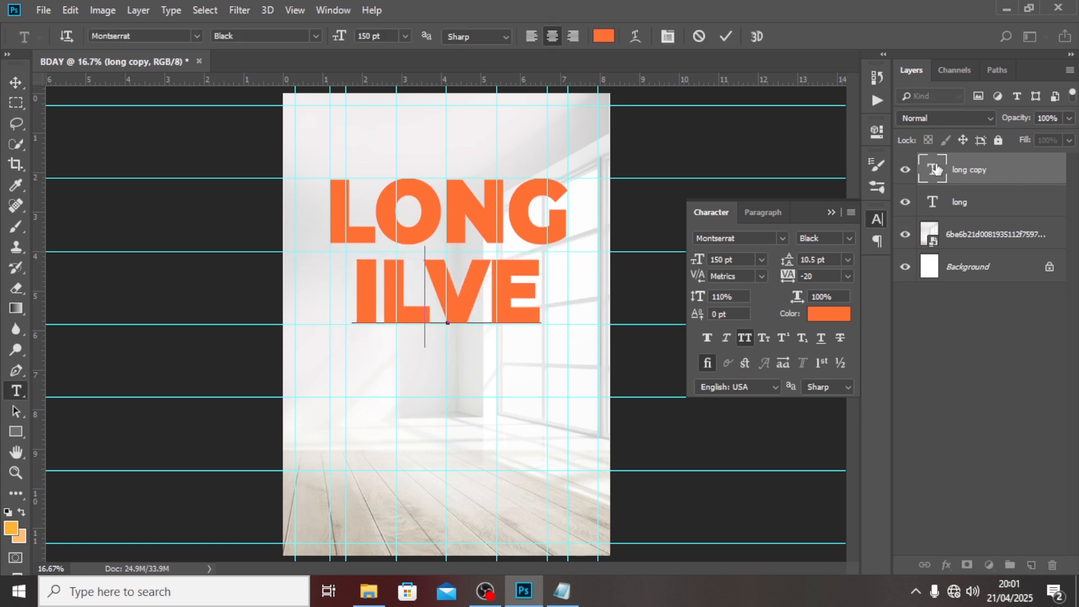
key("Right")
key("BackSpace")
key("BackSpace")
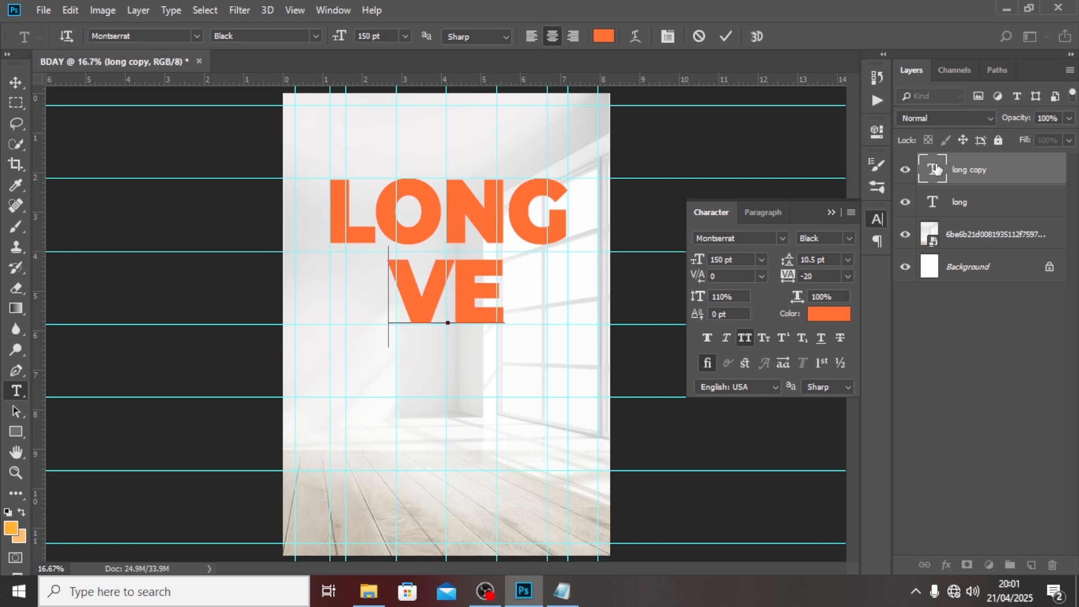
type("LI")
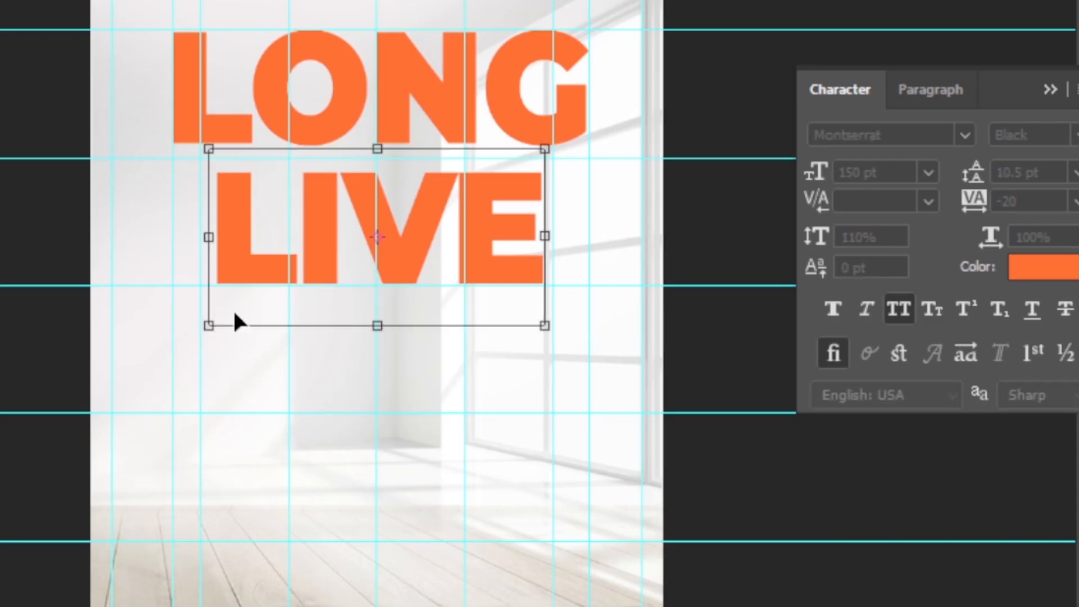
left_click_drag(351, 345, 323, 362)
left_click_drag(556, 139, 600, 135)
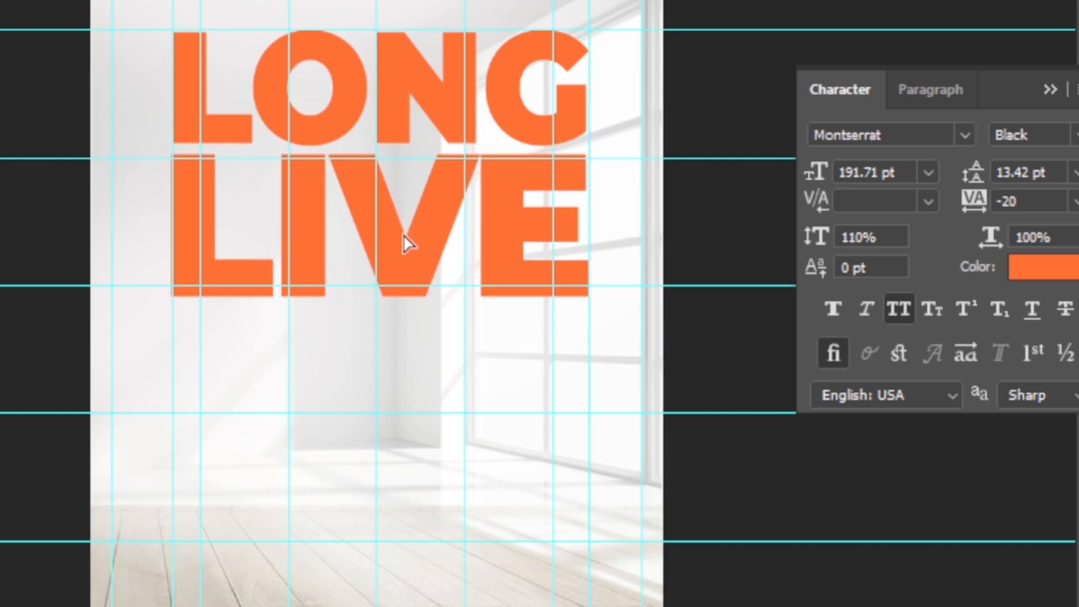
Duplicate LIVE below as THE, scale it to the headline width, and nudge it up.
left_click_drag(408, 244, 407, 409)
double_click(408, 391)
type("THE")
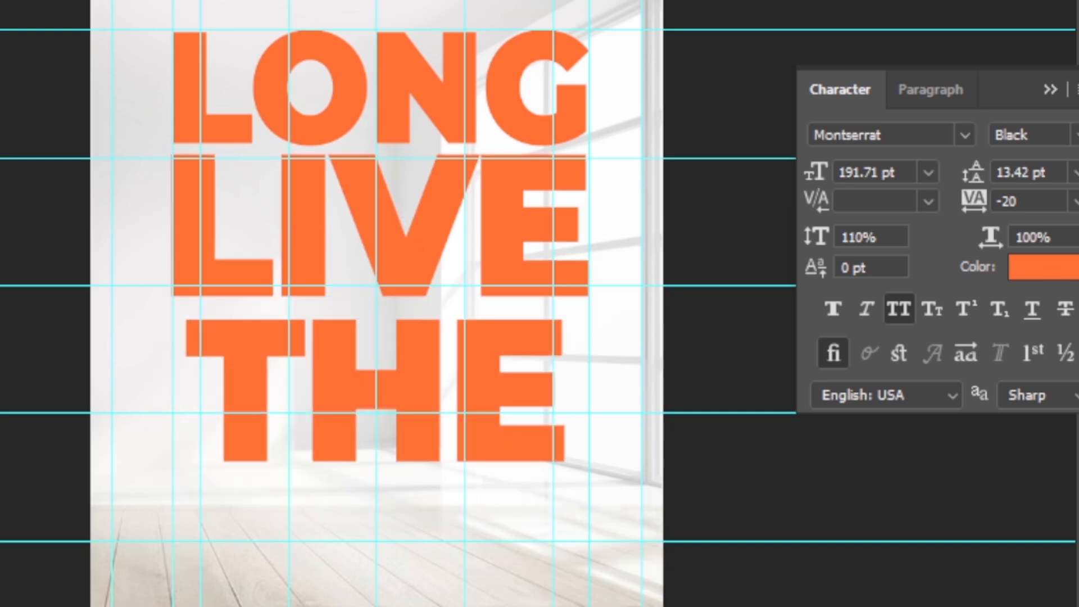
key("ctrl+Return")
left_click_drag(564, 289, 599, 286)
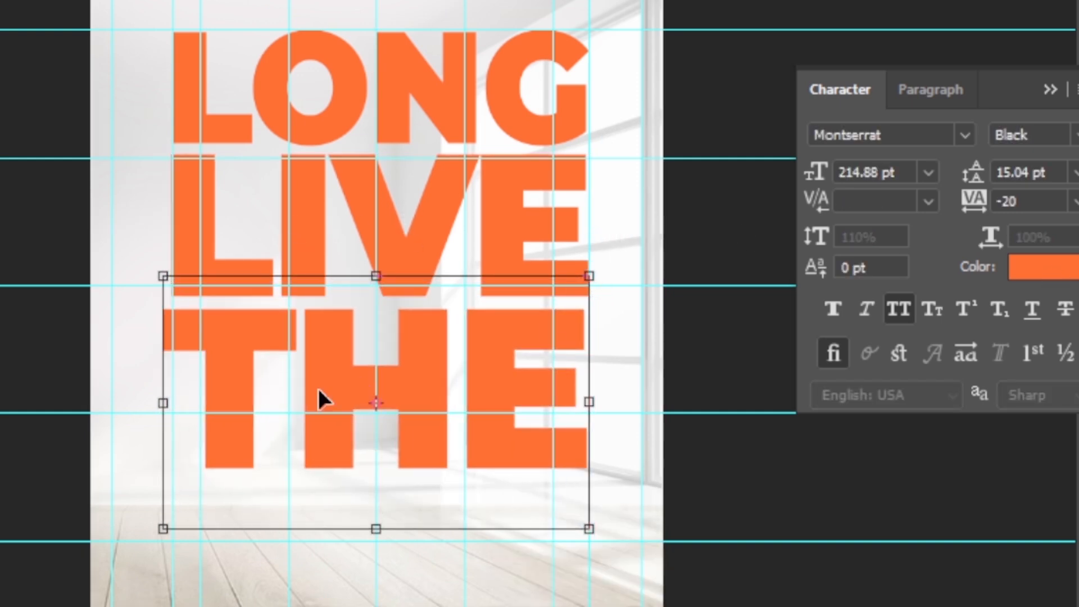
left_click_drag(159, 274, 169, 279)
key("Return")
key("shift+Up")
key("shift+Up")
key("shift+Up")
key("ctrl+h")
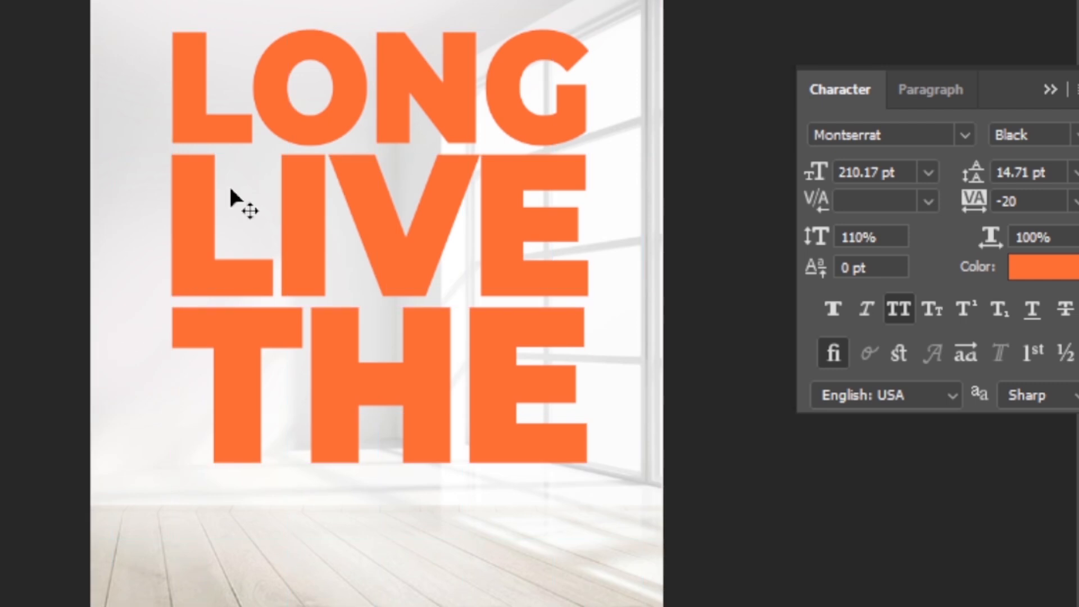
Copy THE downward as QUEEN, shrink it to fit beneath, and nudge it into place.
left_click_drag(388, 420, 380, 585)
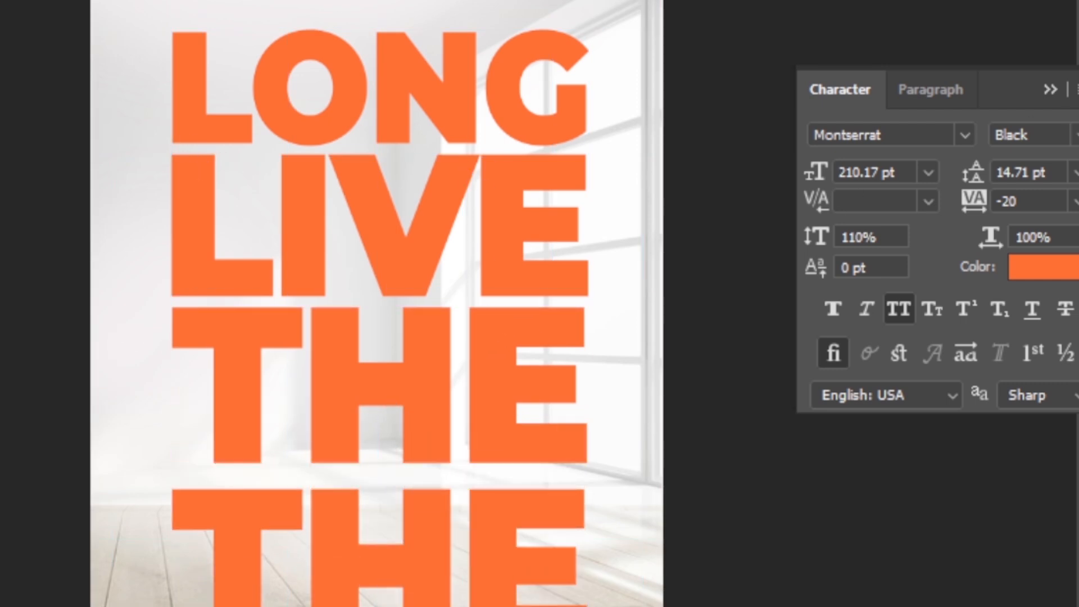
key("alt+Tab")
key("alt+Tab")
double_click(380, 548)
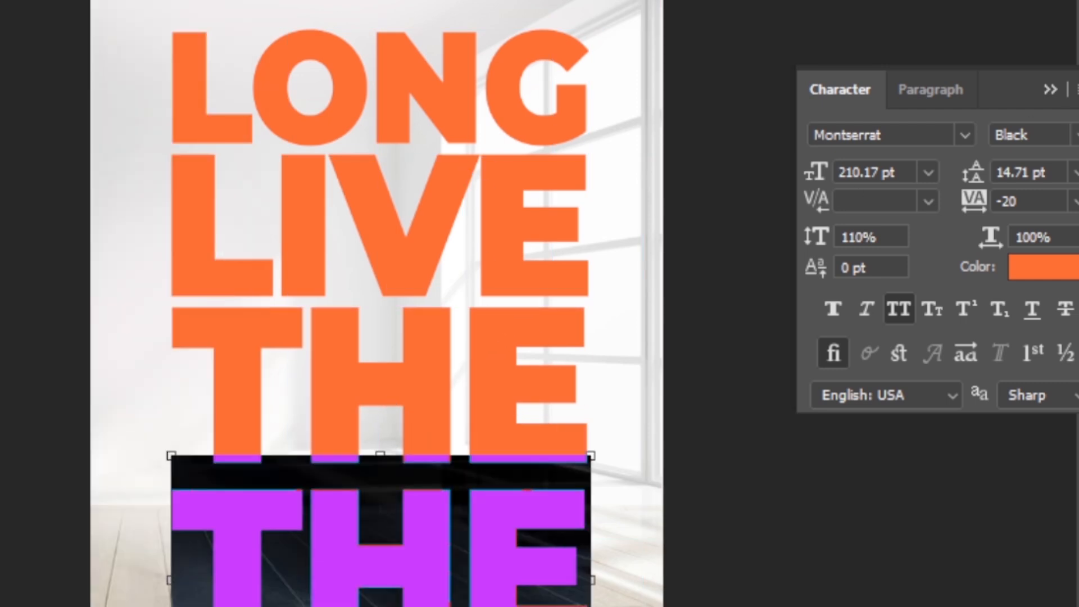
key("ctrl+v")
key("ctrl+Return")
key("ctrl+t")
key("ctrl+h")
left_click_drag(749, 453, 566, 489)
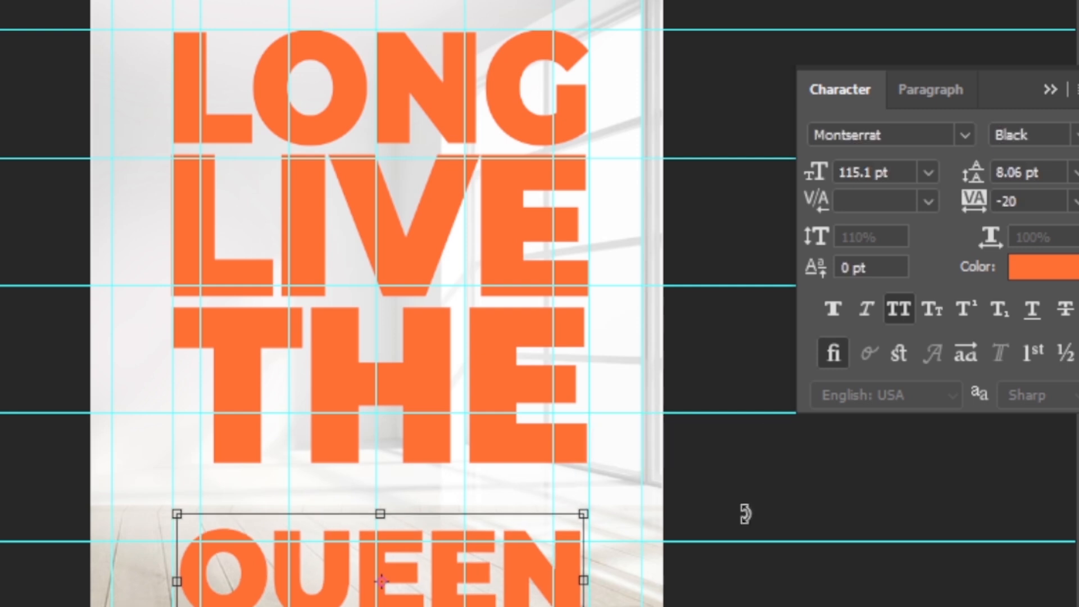
key("Return")
key("ctrl+h")
key("shift+Up")
key("shift+Up")
key("shift+Up")
key("shift+Up")
key("shift+Up")
key("shift+Up")
key("shift+Up")
key("shift+Up")
key("shift+Up")
key("shift+Up")
key("shift+Up")
key("shift+Up")
key("shift+Up")
key("shift+Up")
key("shift+Up")
key("shift+Up")
key("shift+Up")
key("shift+Up")
key("shift+Up")
key("shift+Up")
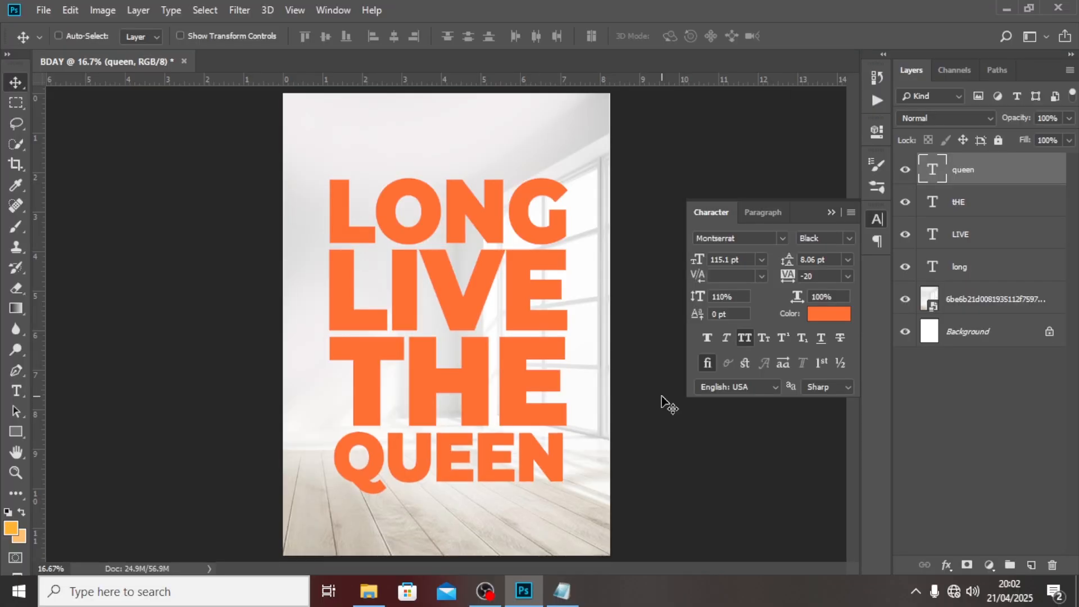
key("shift+Up")
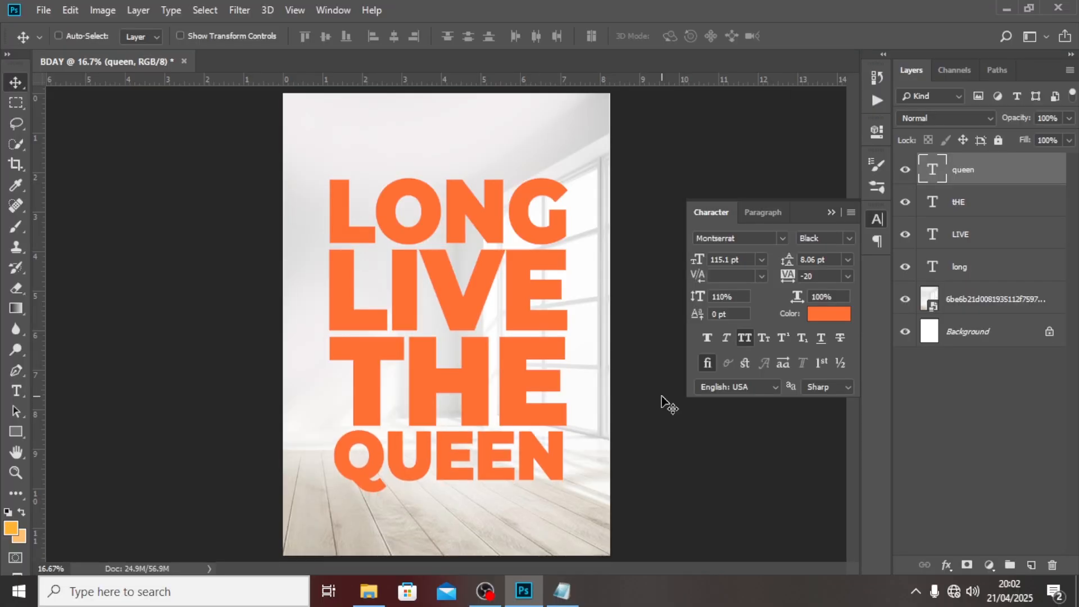
key("shift+Down")
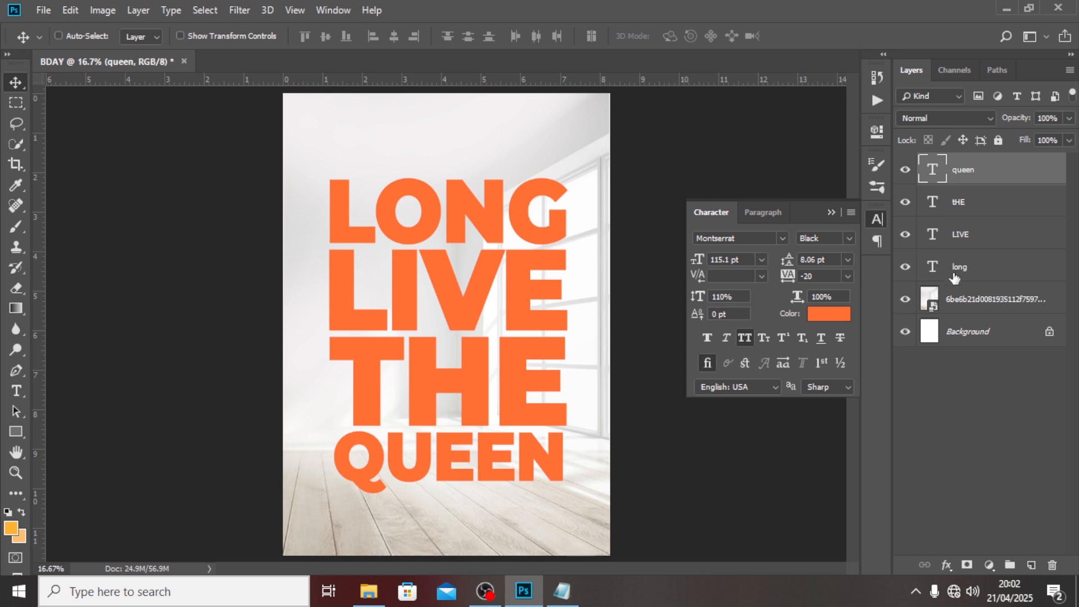
Set all four headline lines to All Caps and Faux Italic.
left_click(954, 274, "shift")
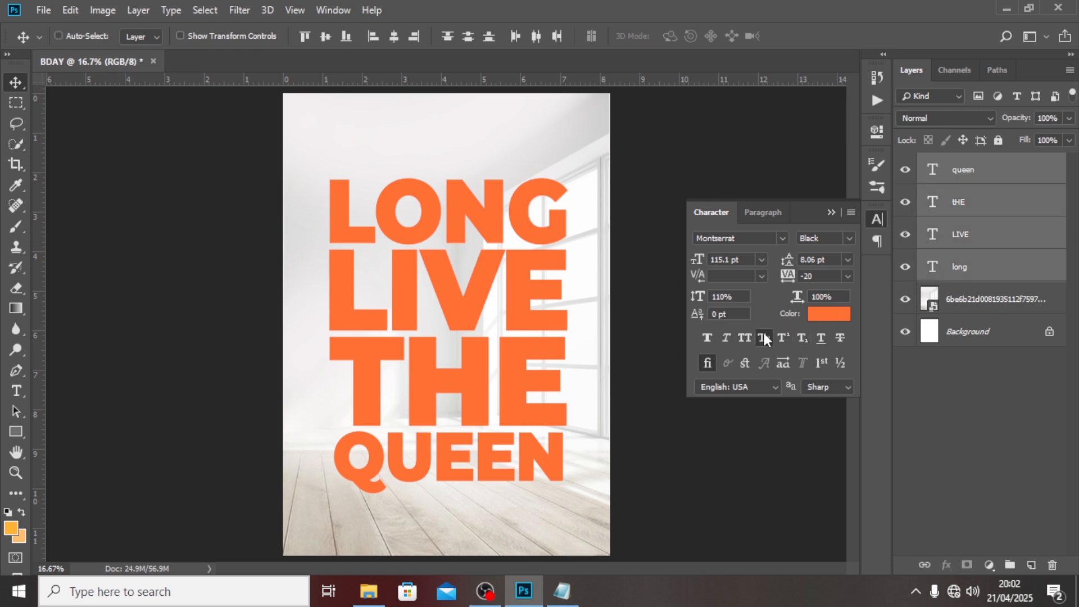
left_click(740, 337)
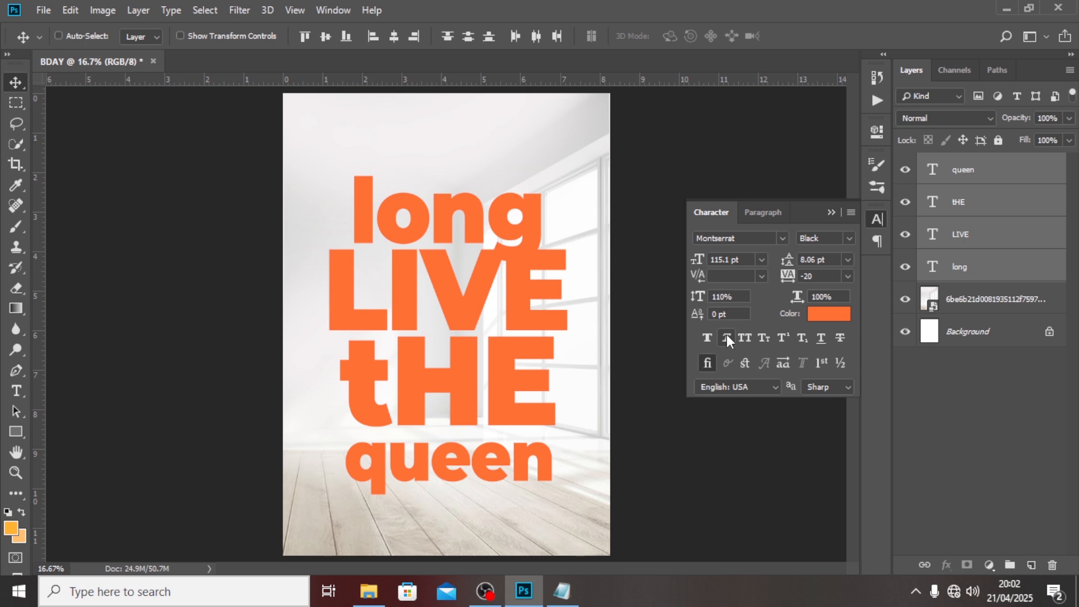
left_click(744, 338)
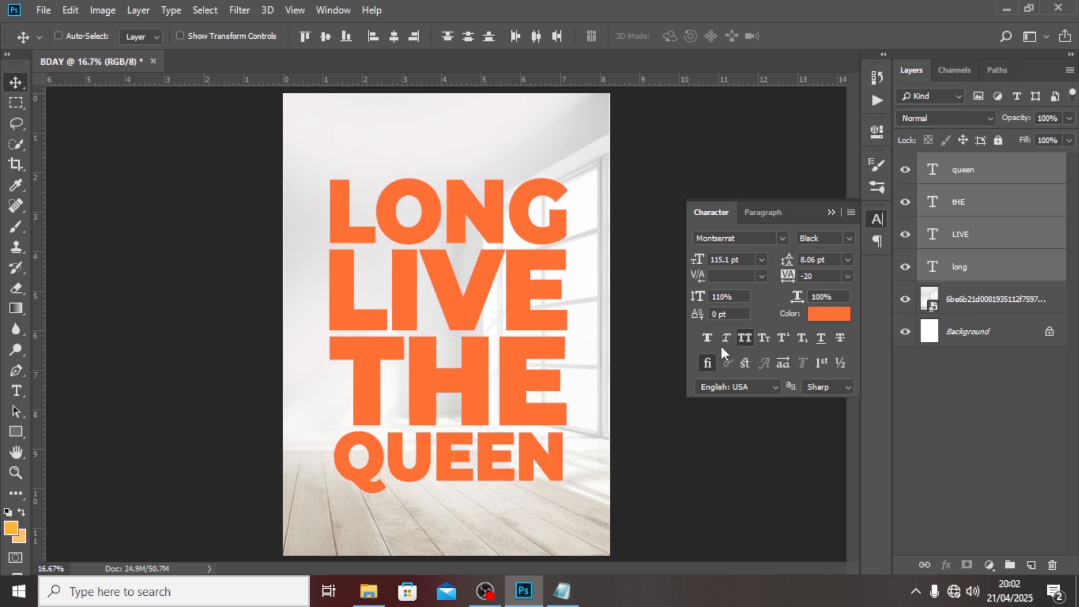
left_click(725, 337)
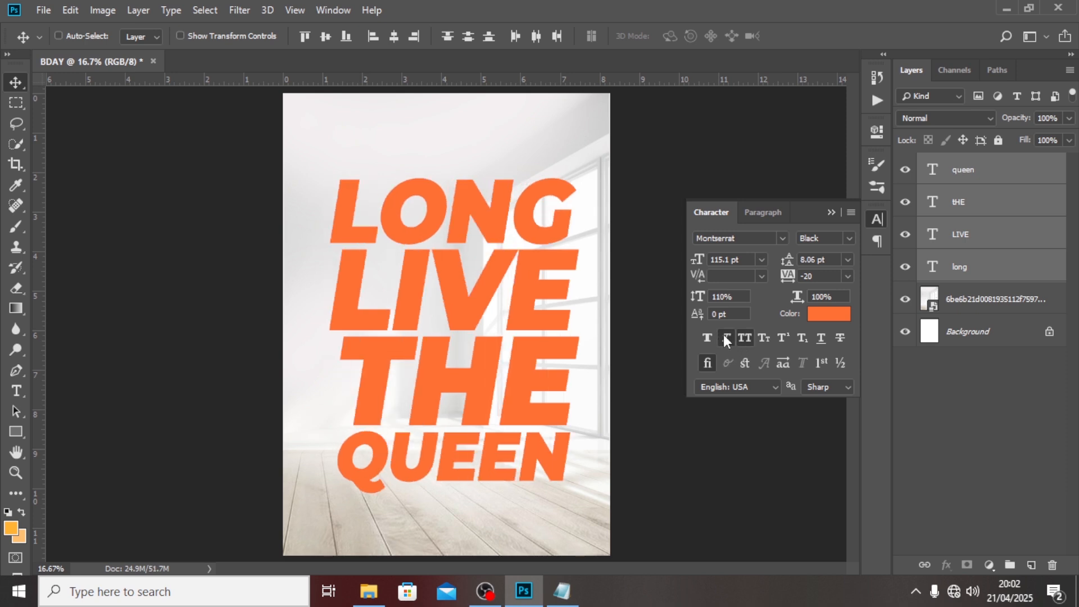
left_click(832, 213)
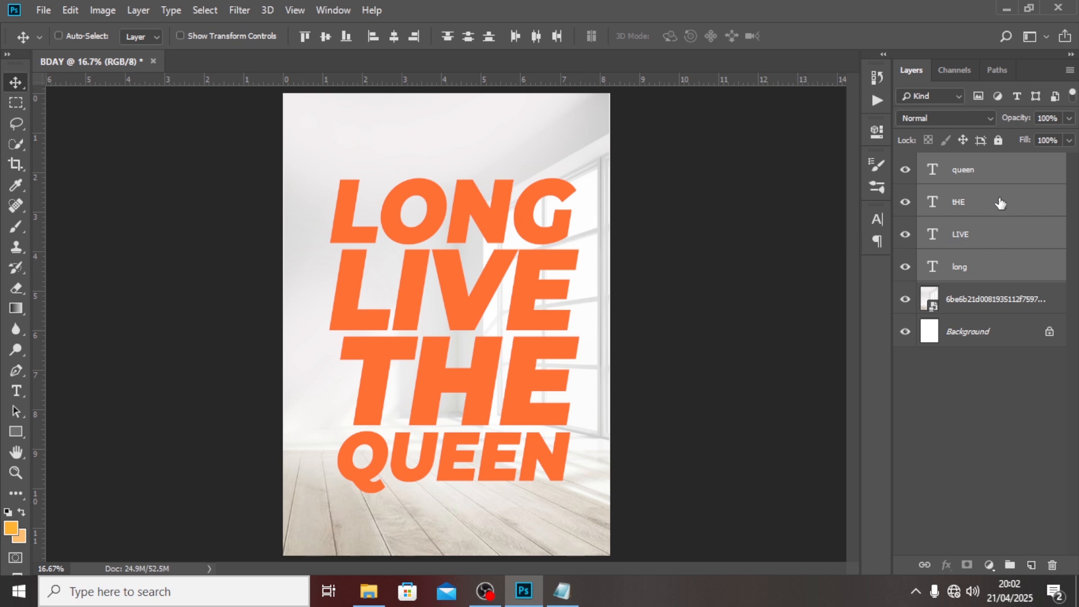
Duplicate the queen layer and move the copy above LONG at the top of the poster.
left_click(968, 183)
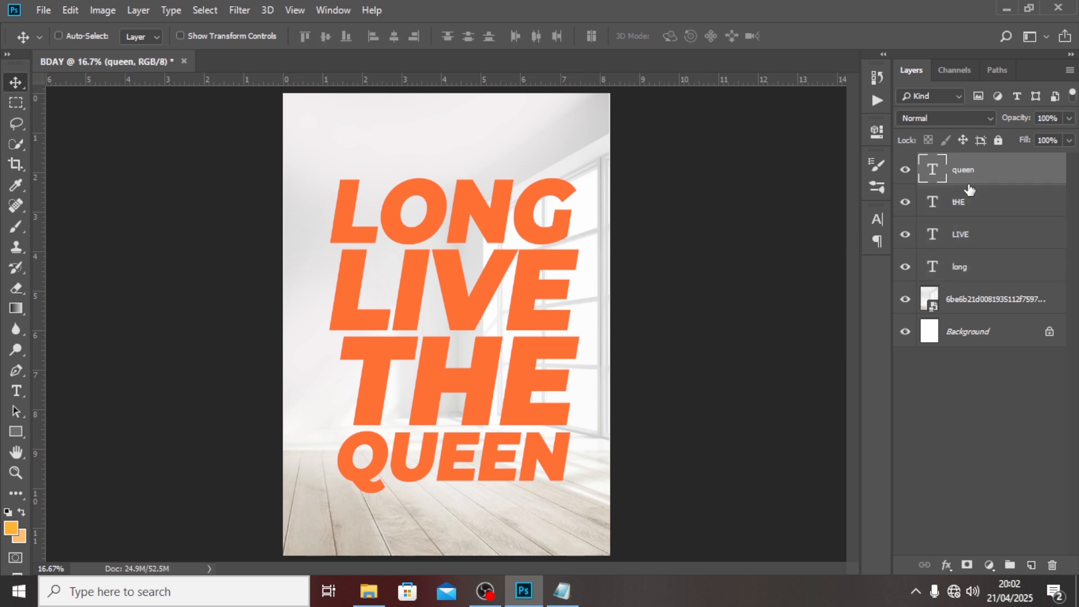
key("ctrl+j")
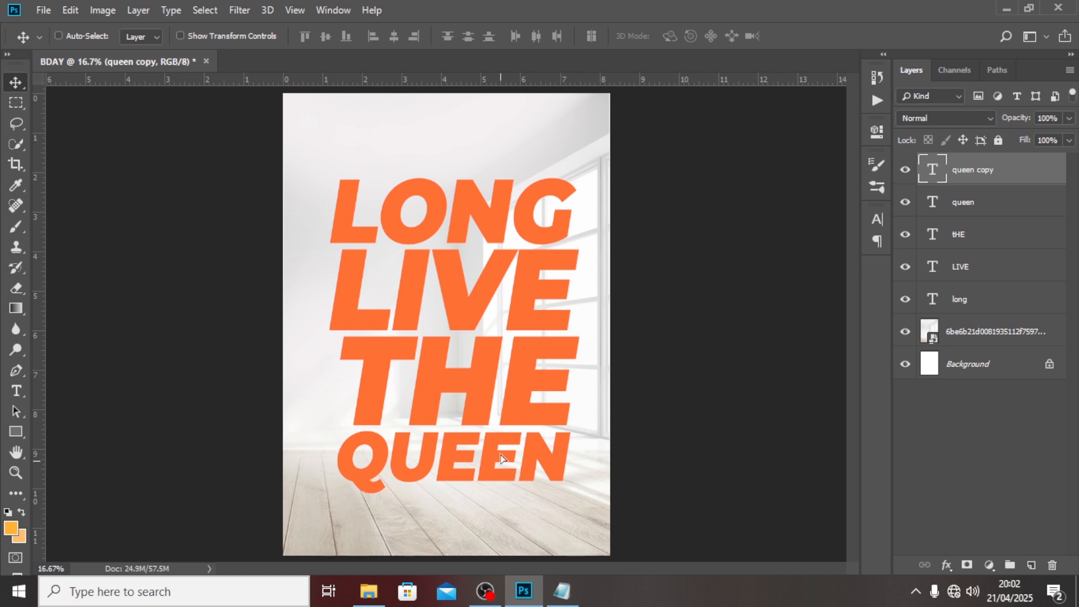
left_click_drag(503, 453, 474, 142)
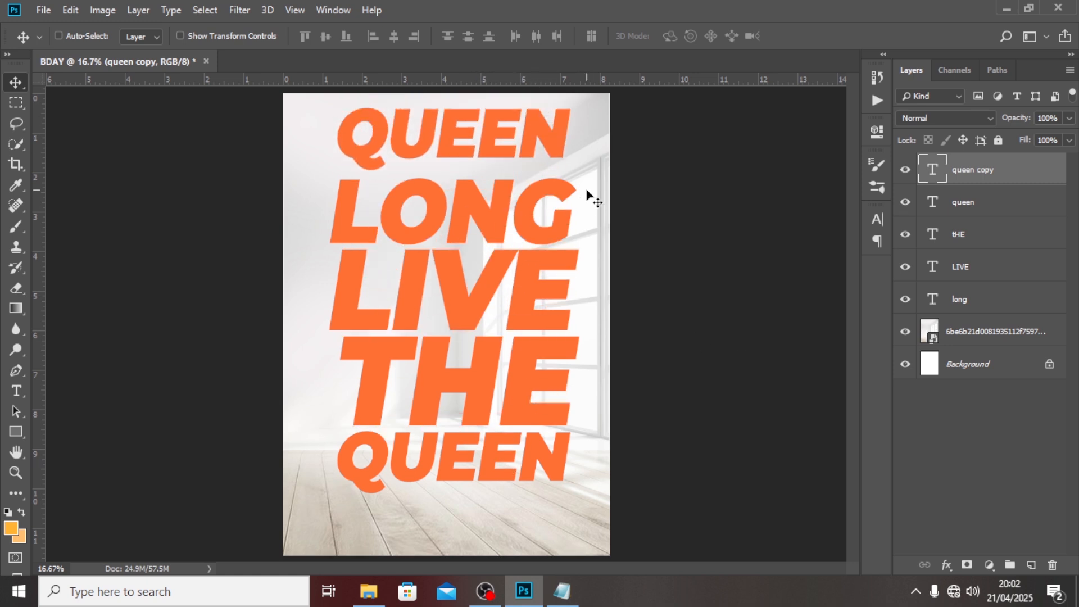
left_click(964, 209)
Group the four title text layers and name the group LONT LIVE.
left_click(972, 304, "shift")
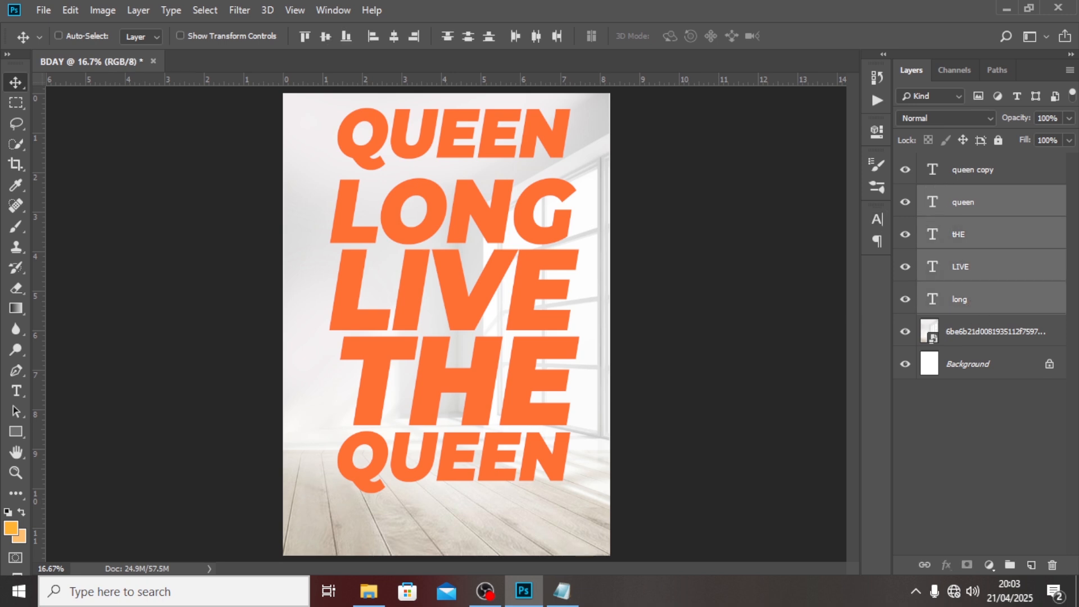
key("ctrl+g")
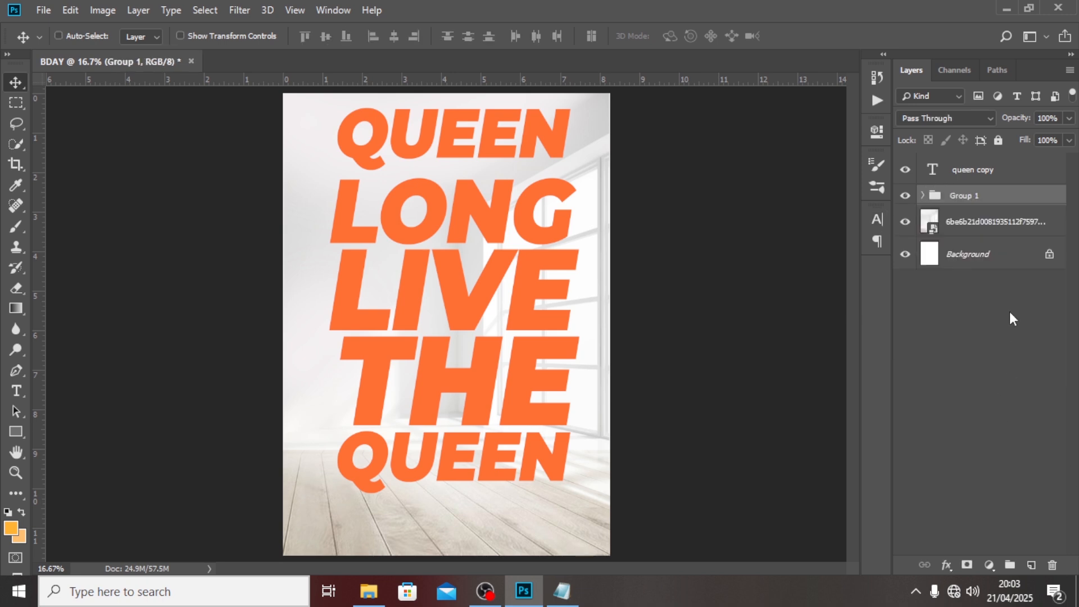
double_click(966, 195)
type("LONT LIVE")
key("Return")
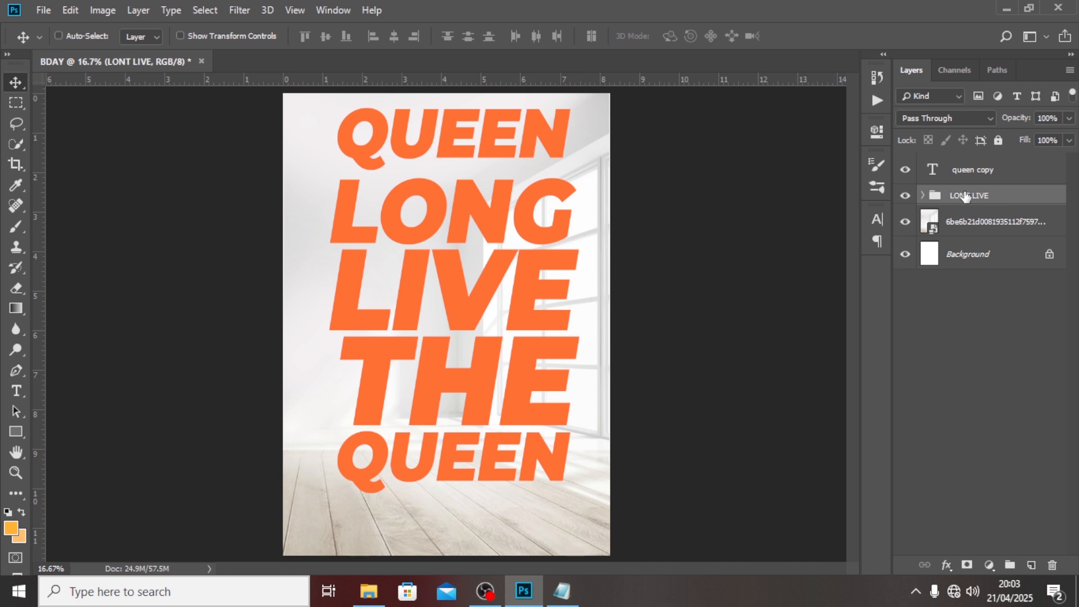
Give the LONT LIVE group a cream ffedbb Inner Glow at 100% opacity.
double_click(1052, 196)
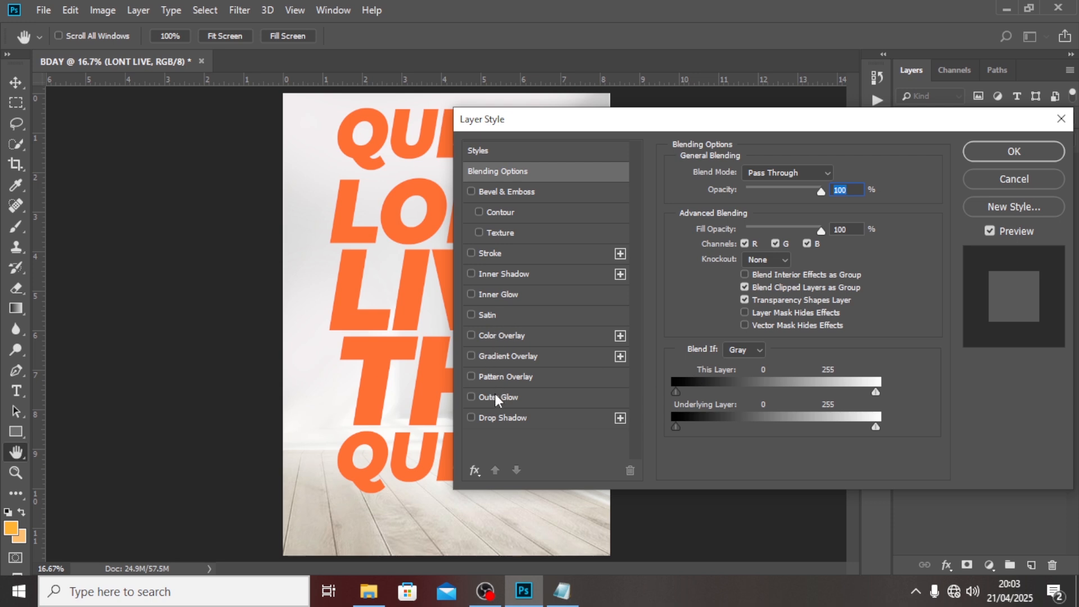
left_click(488, 296)
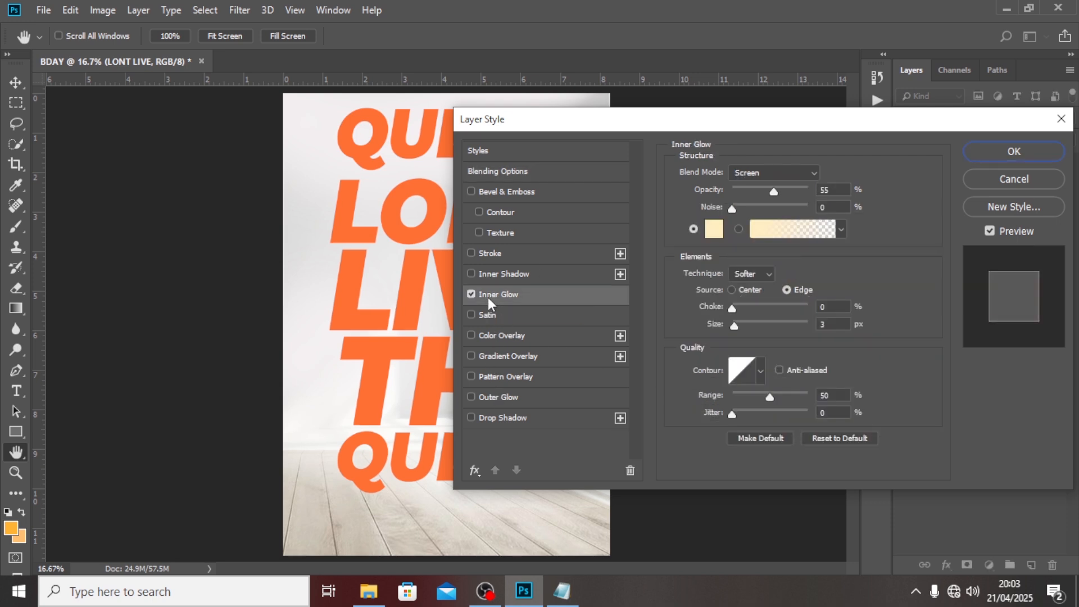
left_click(713, 230)
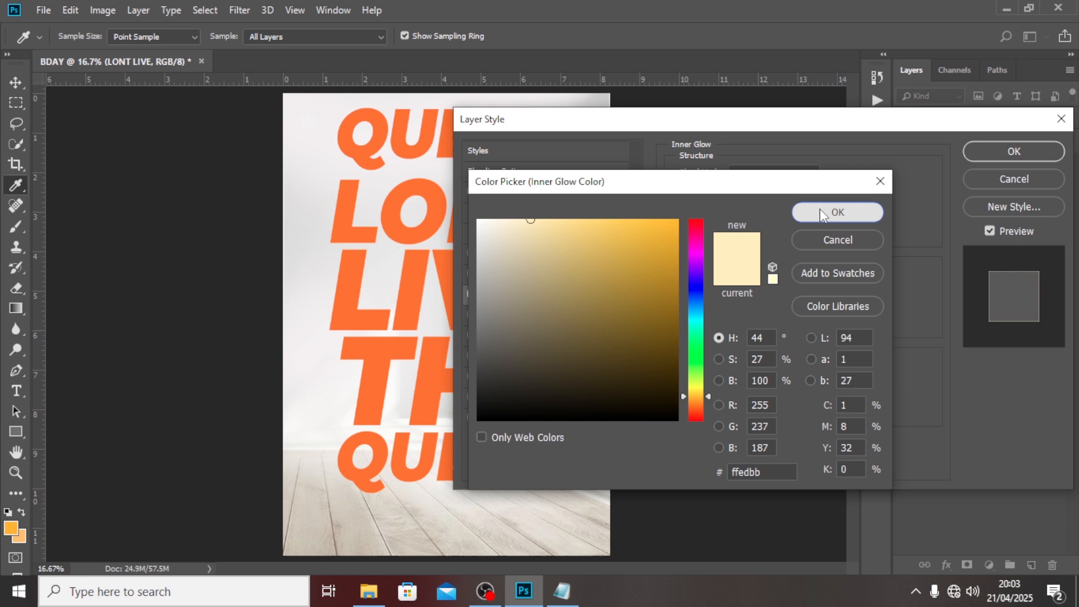
left_click(822, 211)
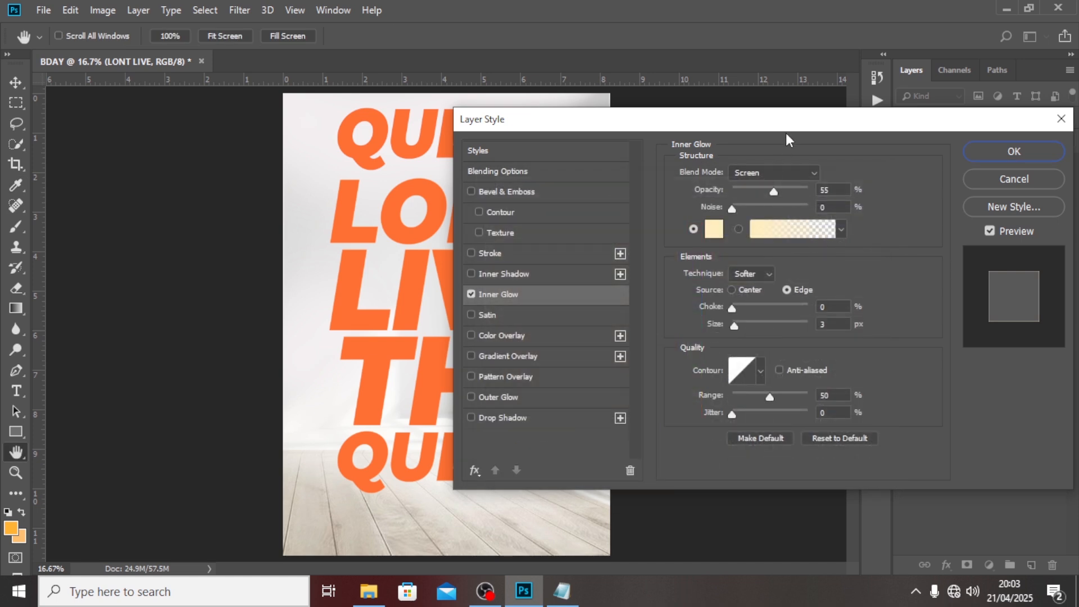
left_click_drag(786, 121, 854, 92)
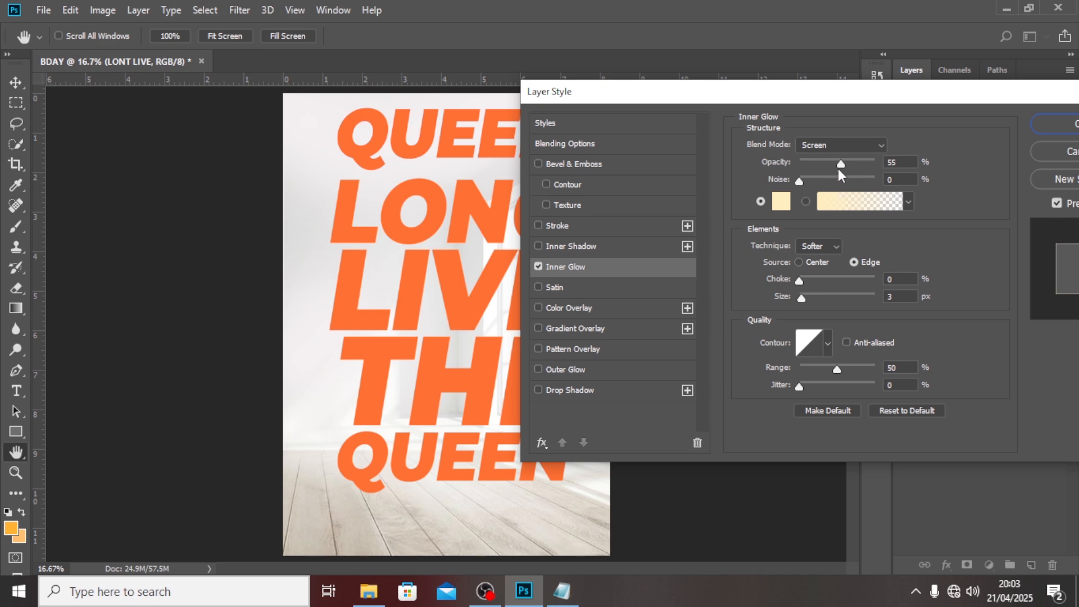
left_click_drag(841, 164, 877, 166)
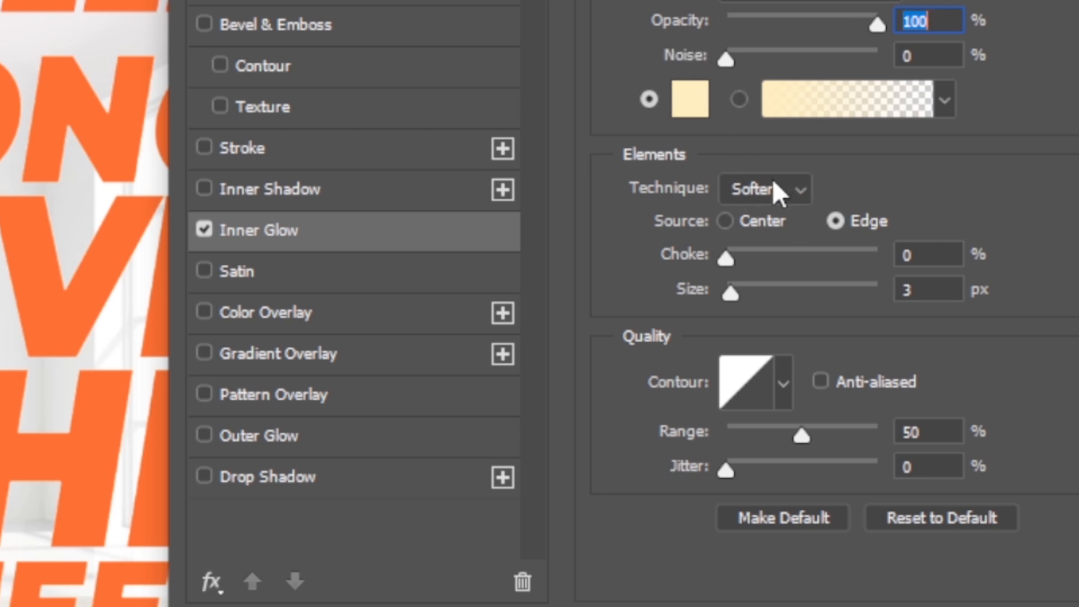
left_click(924, 255)
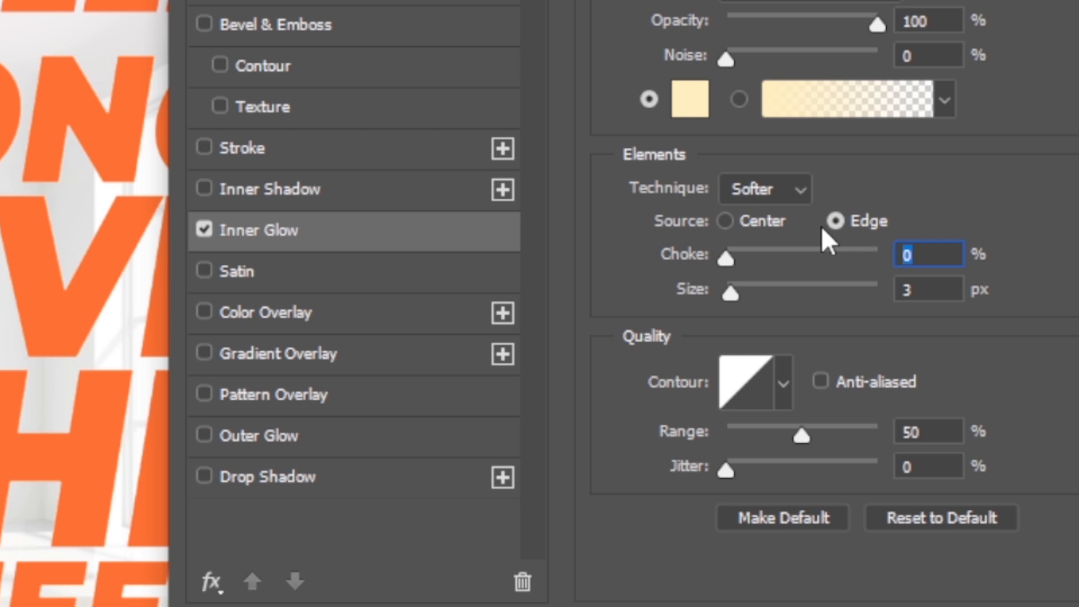
key("Tab")
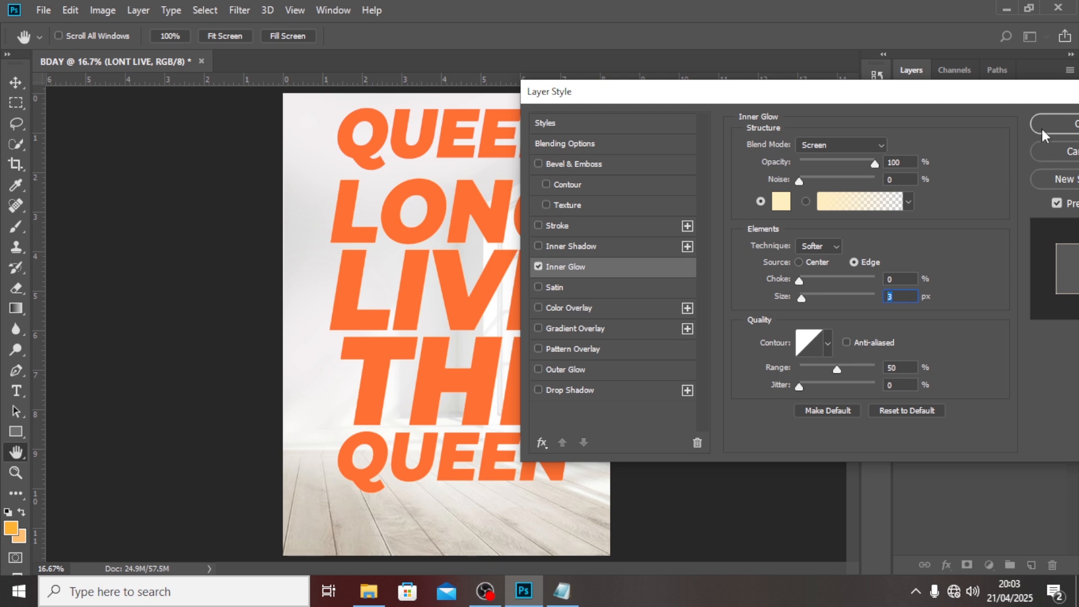
left_click(1043, 125)
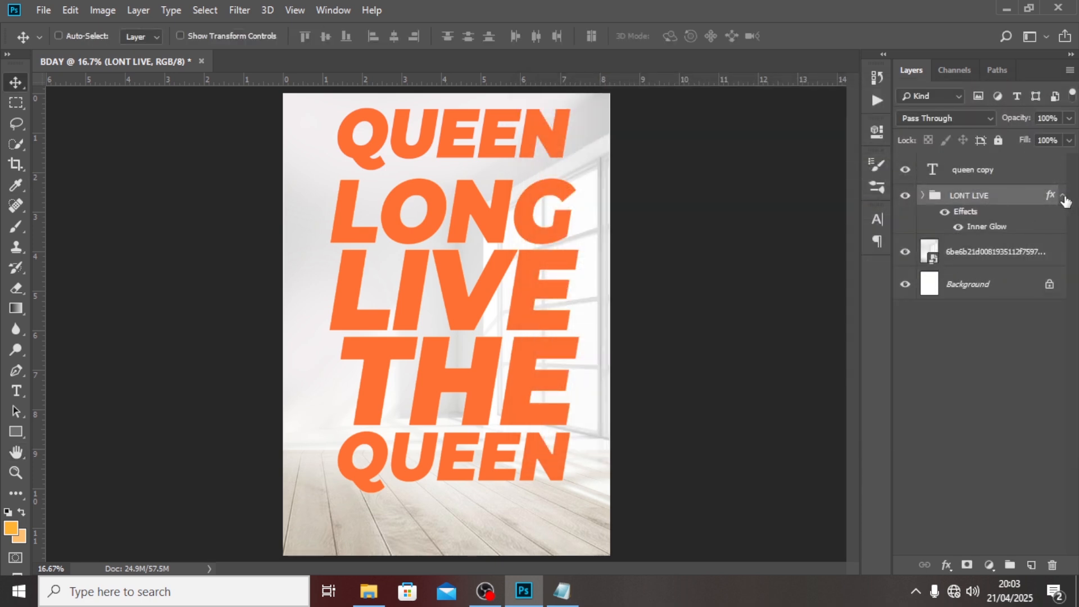
Select the queen copy text layer and set its text colour to black (000000).
left_click(1064, 196)
left_click(967, 170)
left_click(878, 219)
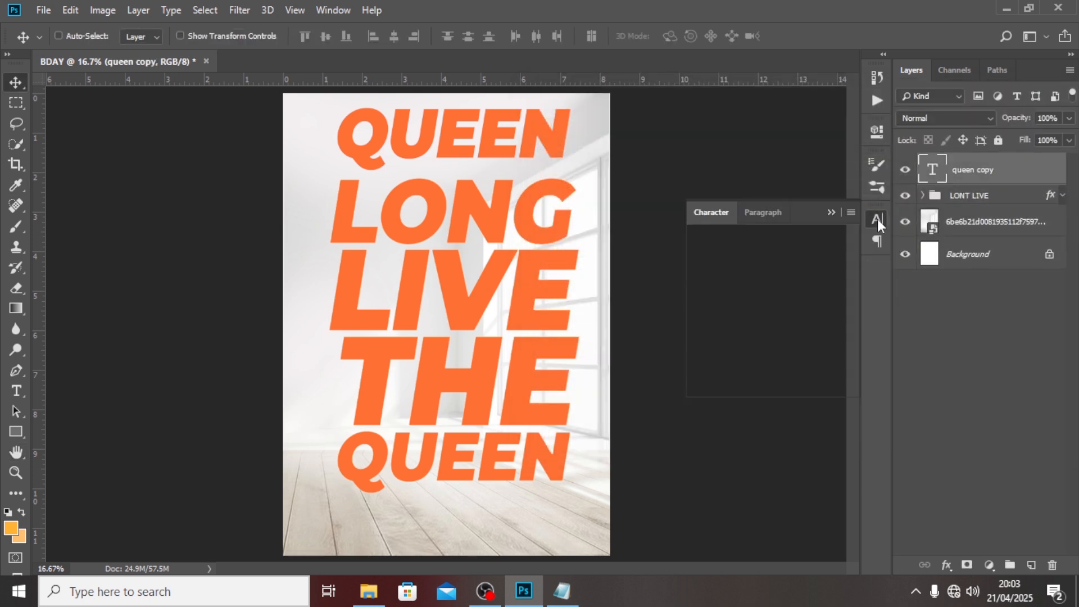
left_click(827, 315)
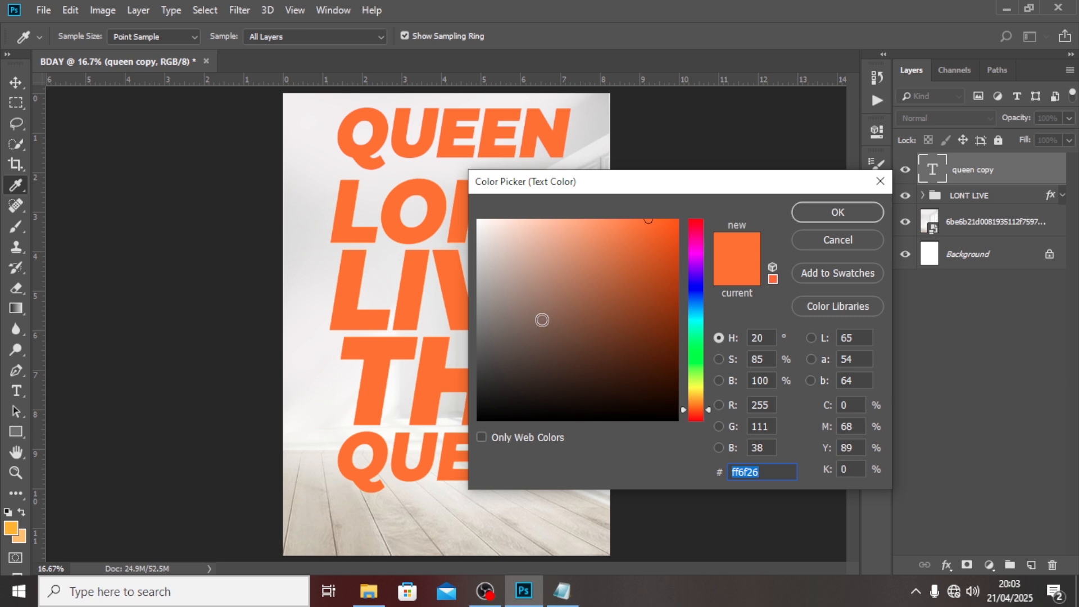
type("000000")
left_click(837, 211)
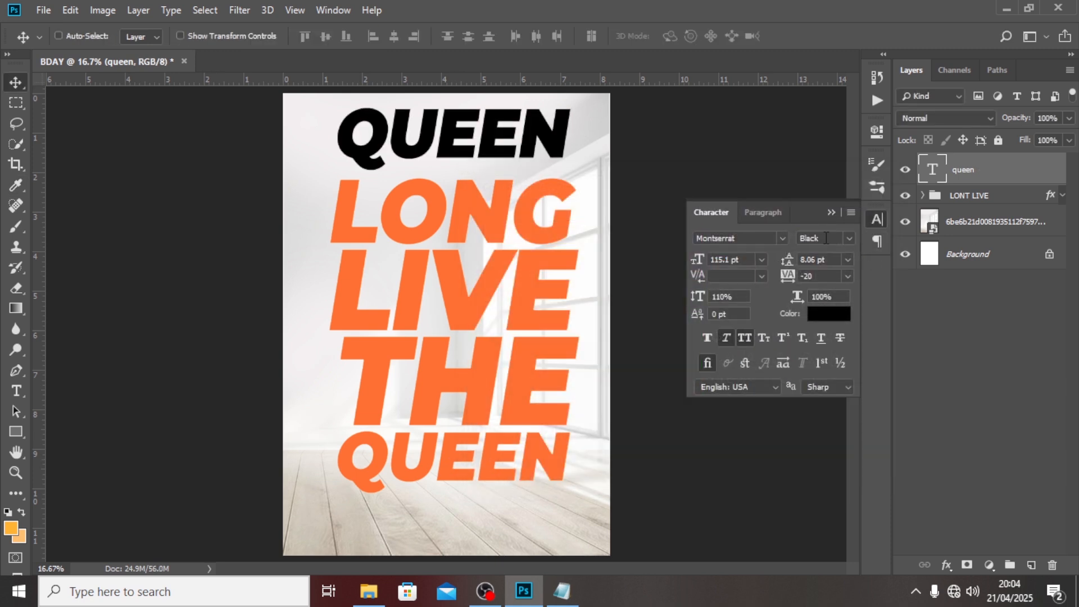
Move the HAPPY BIRTHDAY text down closer to LONG and set it to 19 pt.
left_click_drag(829, 238, 803, 238)
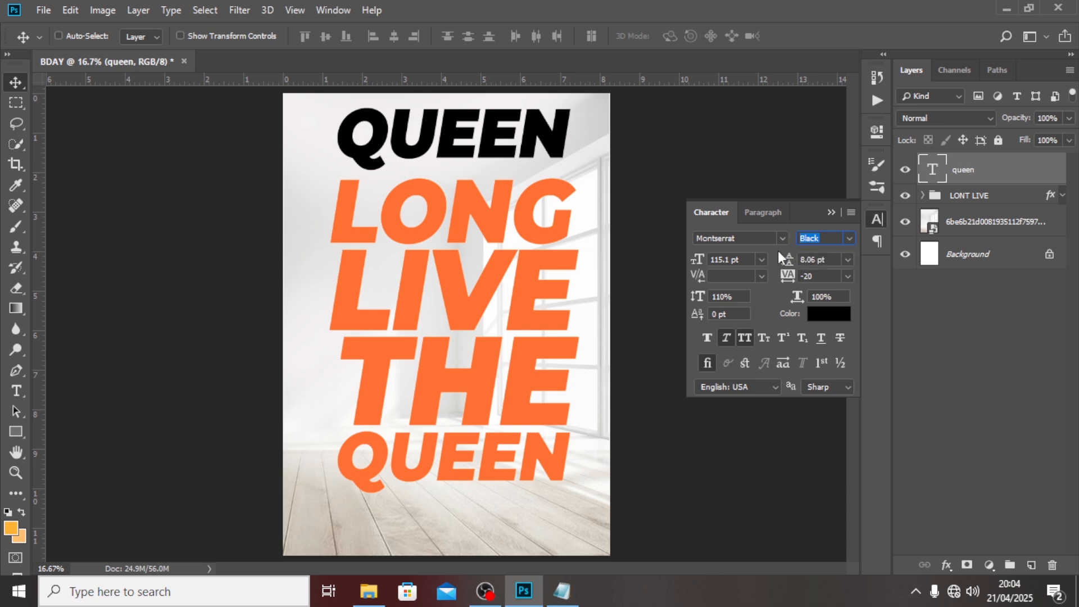
left_click(747, 261)
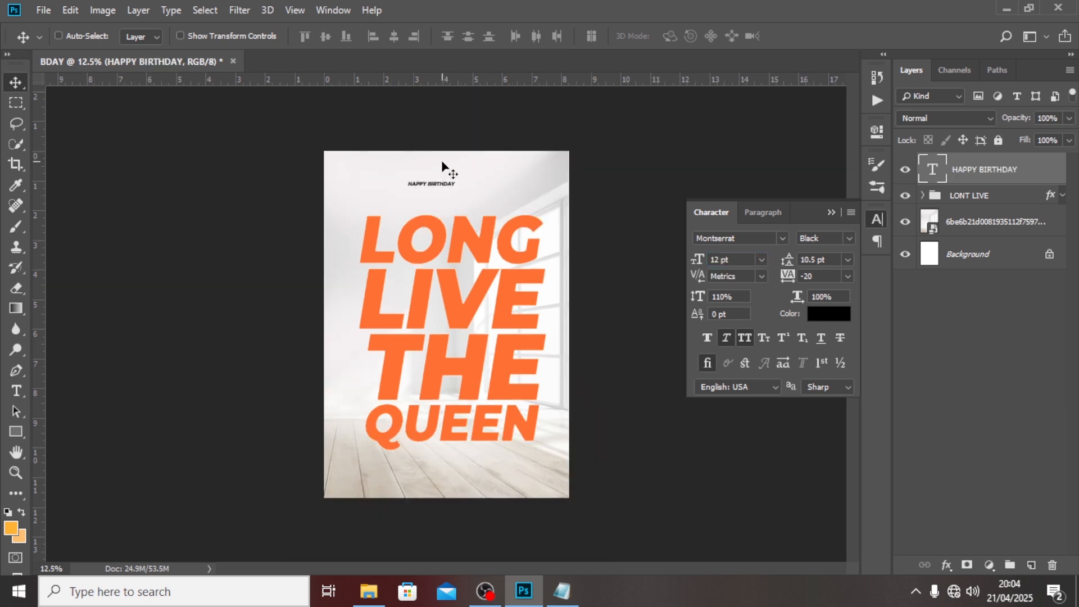
key("ctrl+plus")
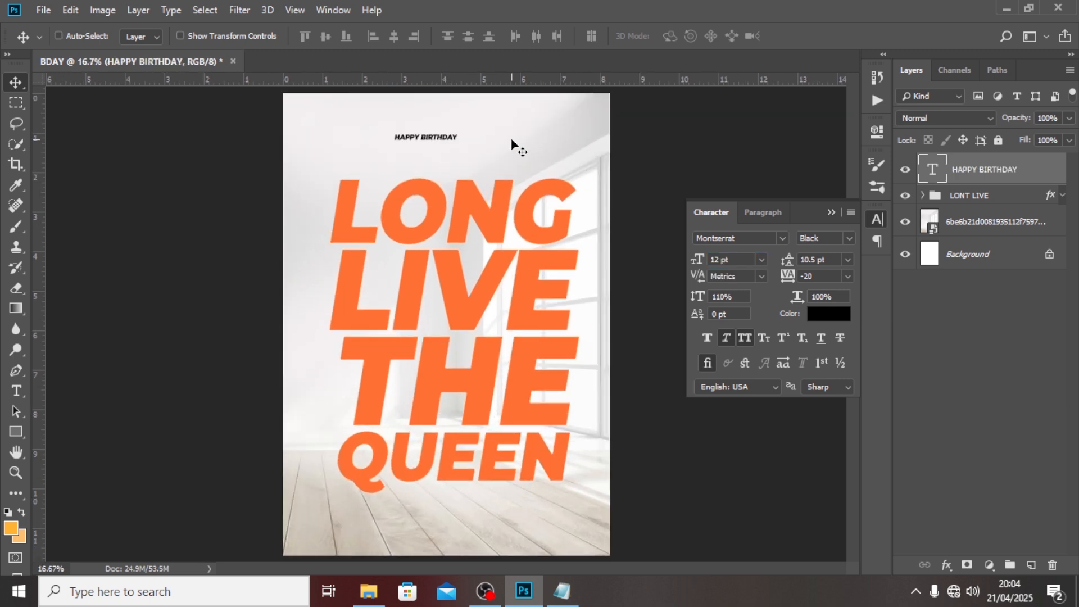
left_click_drag(445, 145, 449, 173)
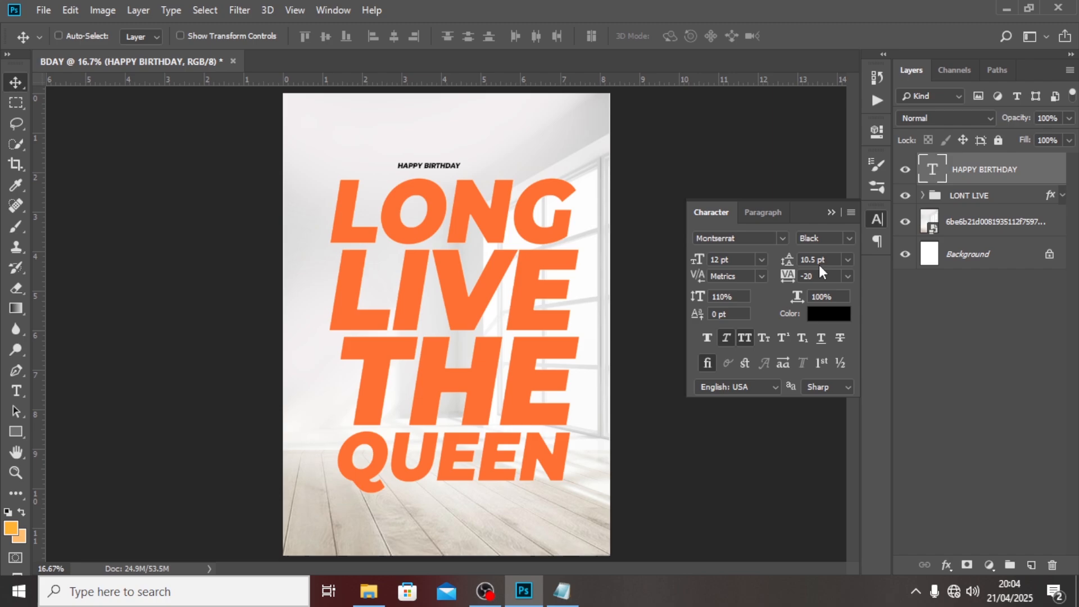
left_click(735, 259)
type("19")
key("Return")
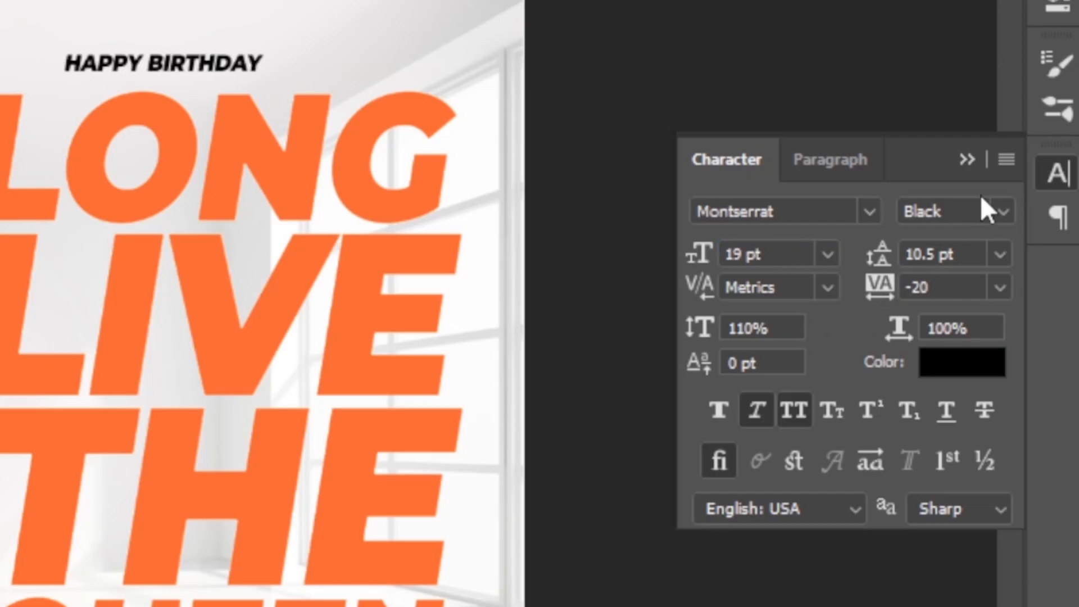
Give HAPPY BIRTHDAY SemiBold weight and 400 tracking.
left_click(1001, 211)
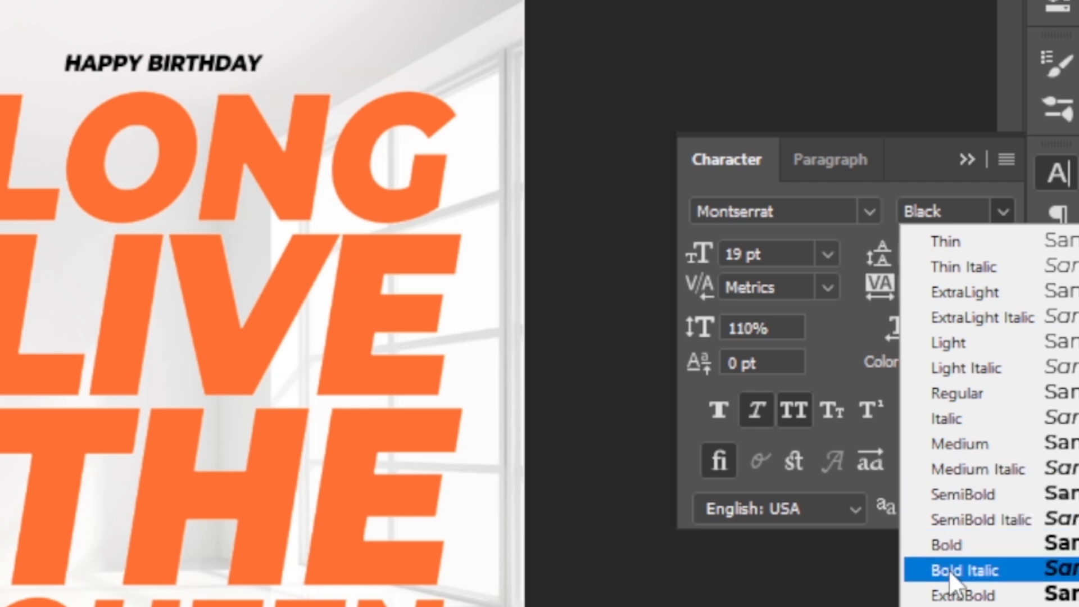
left_click(981, 498)
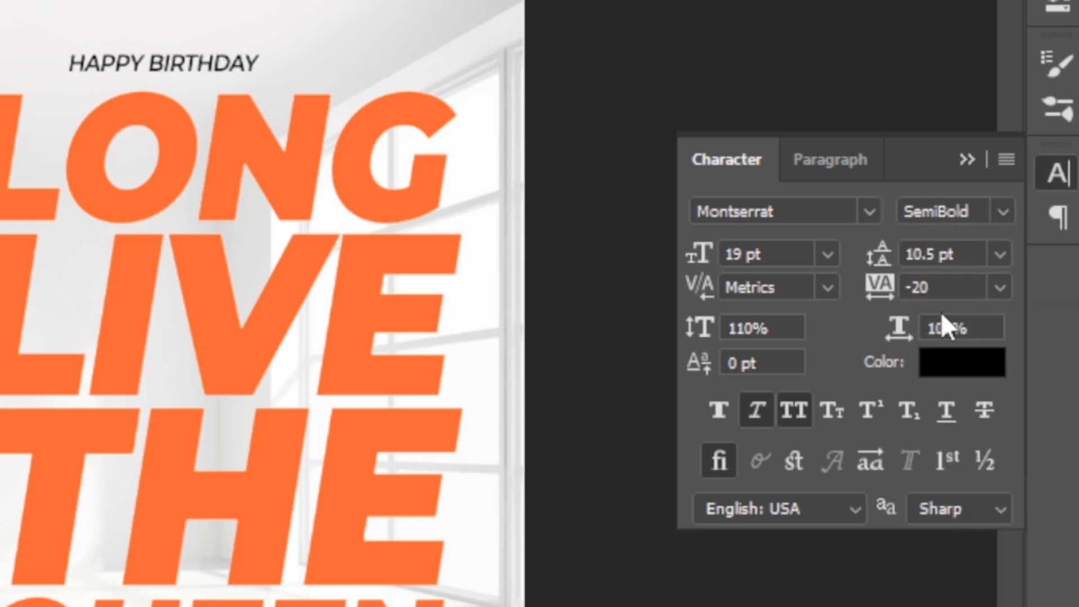
left_click(873, 270)
type("400")
key("Return")
Show the guides and nudge HAPPY BIRTHDAY right until it is centred above LONG.
key("ctrl+semicolon")
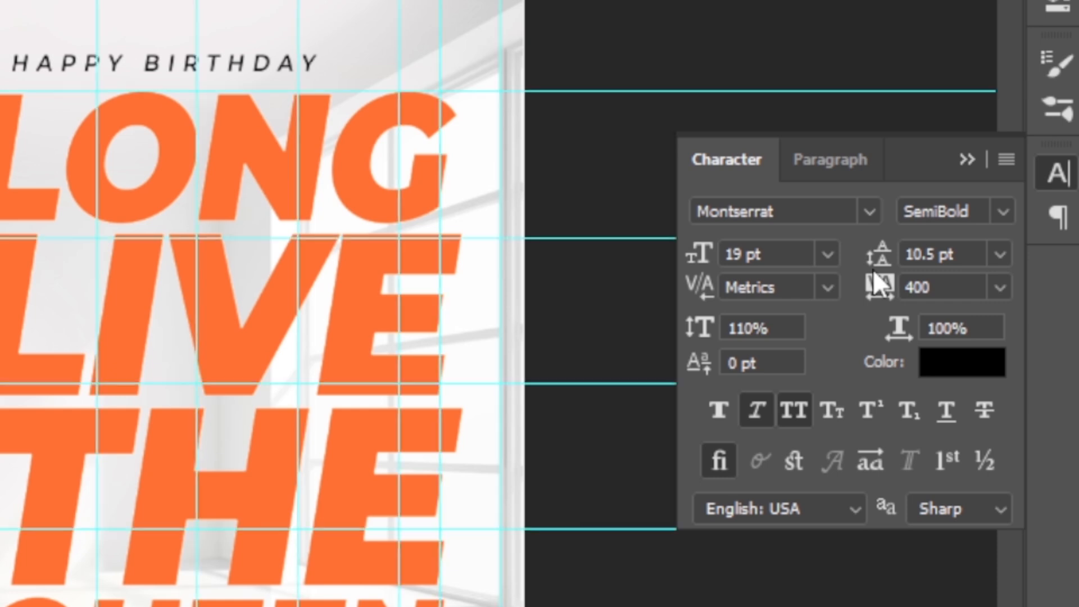
key("ctrl+t")
key("Return")
key("Right")
key("Right")
key("Right")
key("Right")
key("Right")
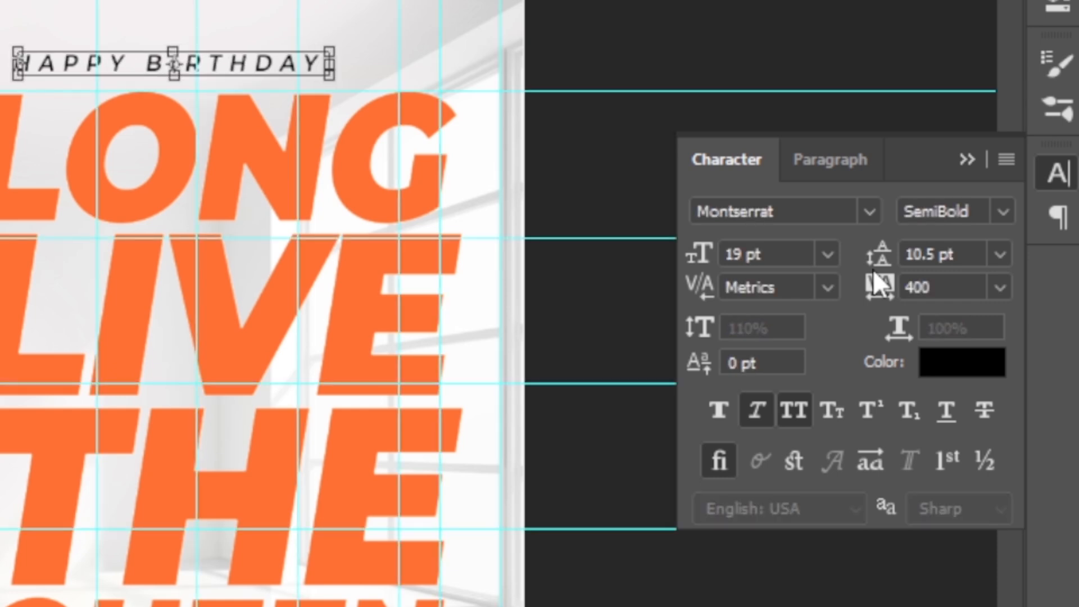
key("Right")
key("Right")
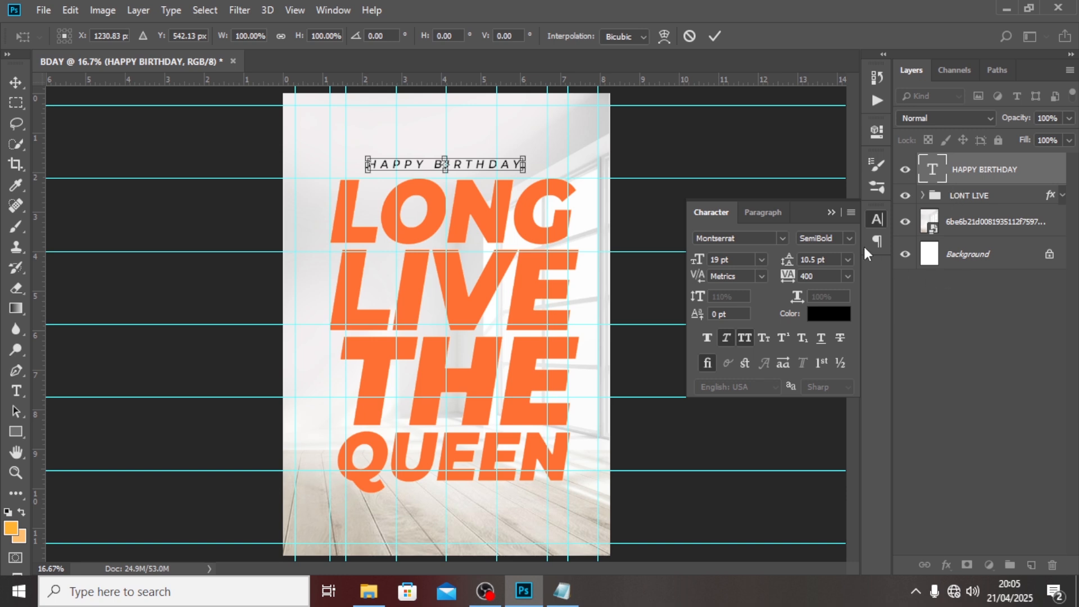
Commit the HAPPY BIRTHDAY position and add a layer mask to the long text layer.
key("Return")
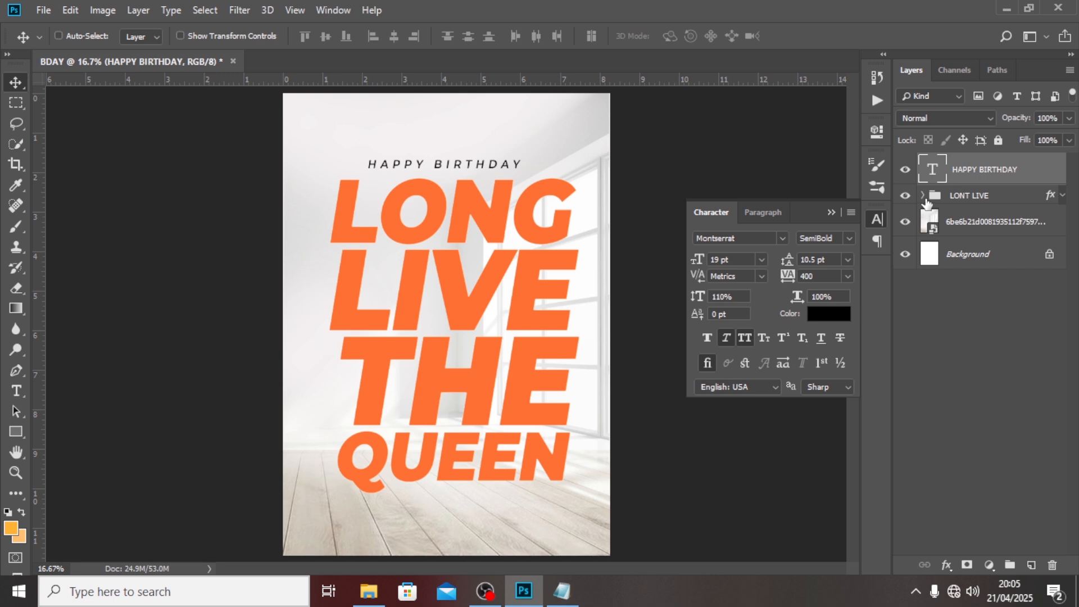
left_click(923, 195)
left_click(967, 319)
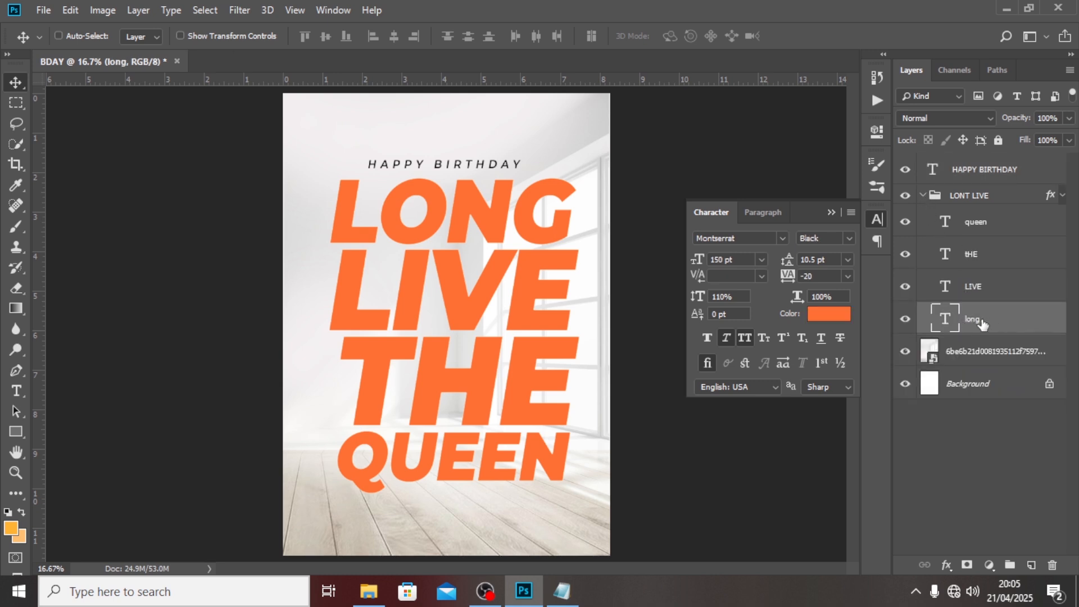
left_click(967, 566)
Paint black over LONG's O on the mask with a 300 px Hard Round brush.
key("b")
key("d")
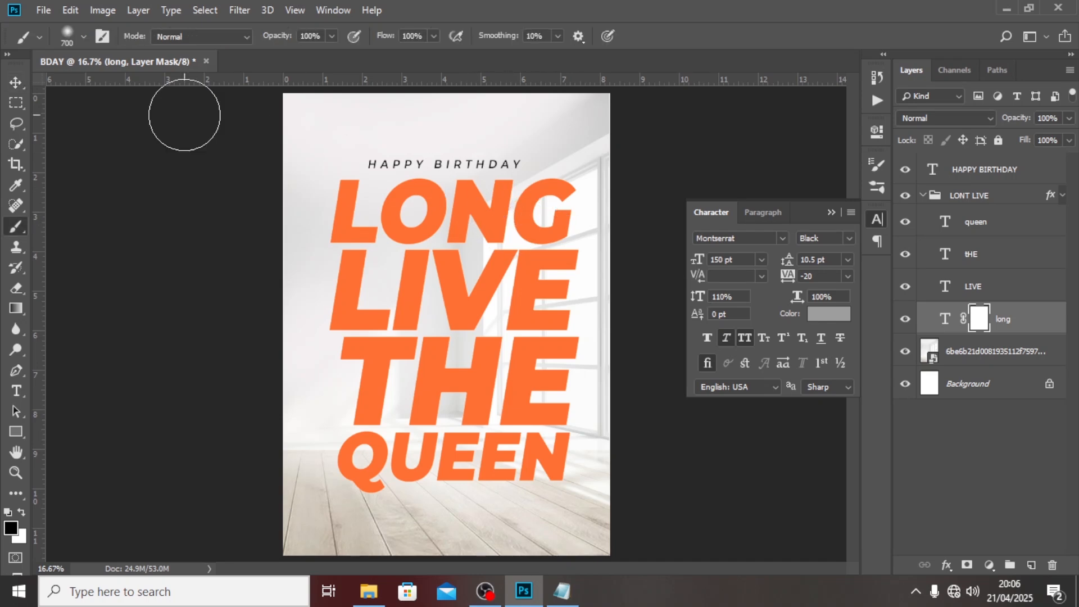
left_click(84, 37)
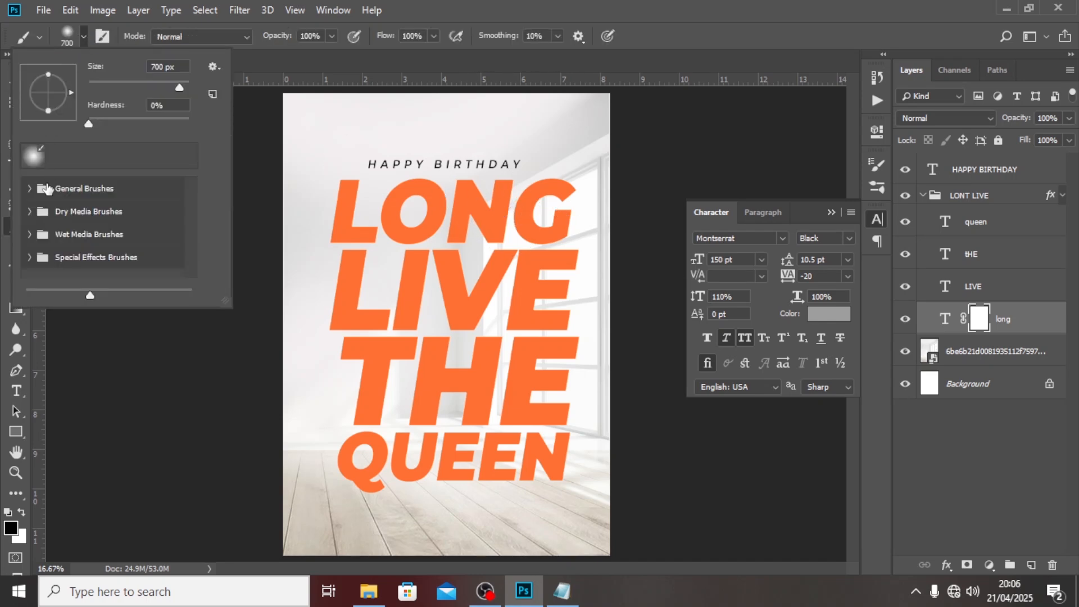
left_click(32, 190)
left_click(77, 253)
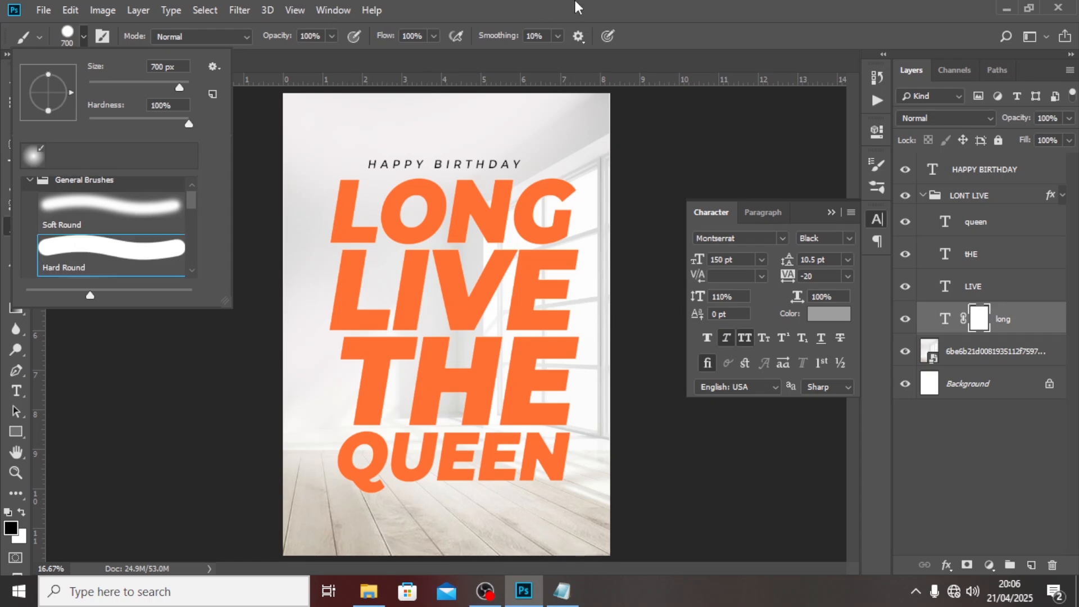
left_click(576, 7)
key("bracketleft")
key("bracketleft")
key("bracketleft")
key("bracketleft")
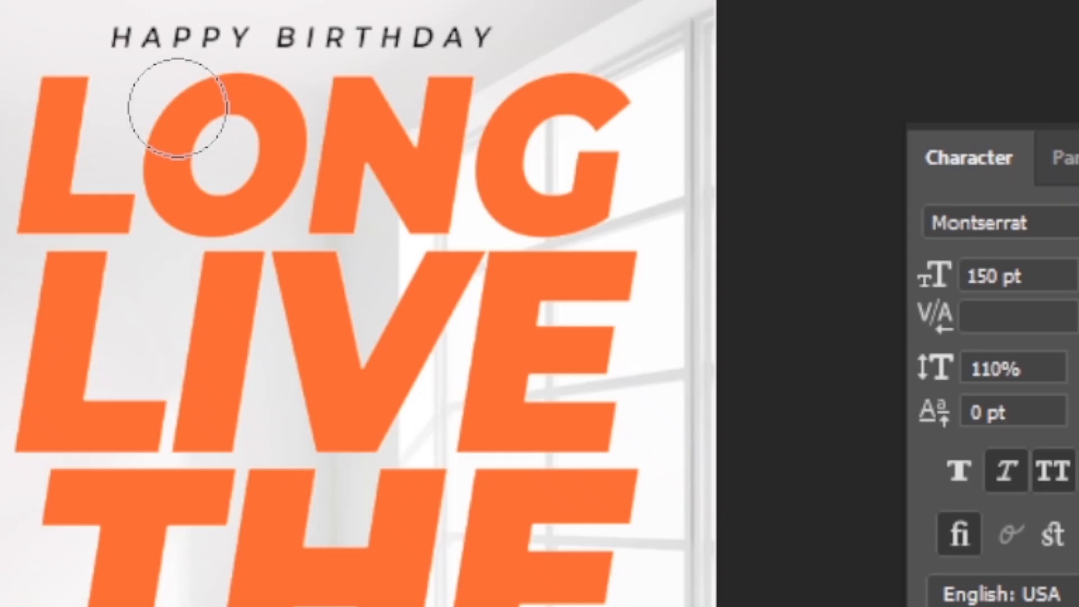
mouse_move(178, 108)
left_mouse_down()
mouse_move(169, 166)
mouse_move(208, 188)
mouse_move(250, 168)
mouse_move(248, 91)
left_mouse_up()
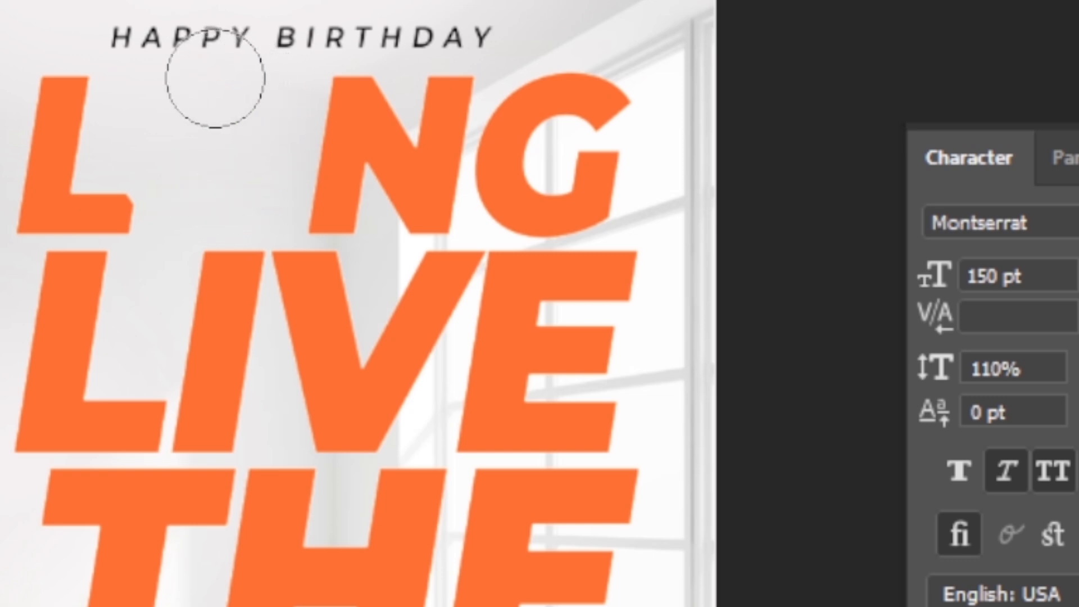
Swap the paint colours, collapse the LONT LIVE group and reselect the HAPPY BIRTHDAY layer.
key("x")
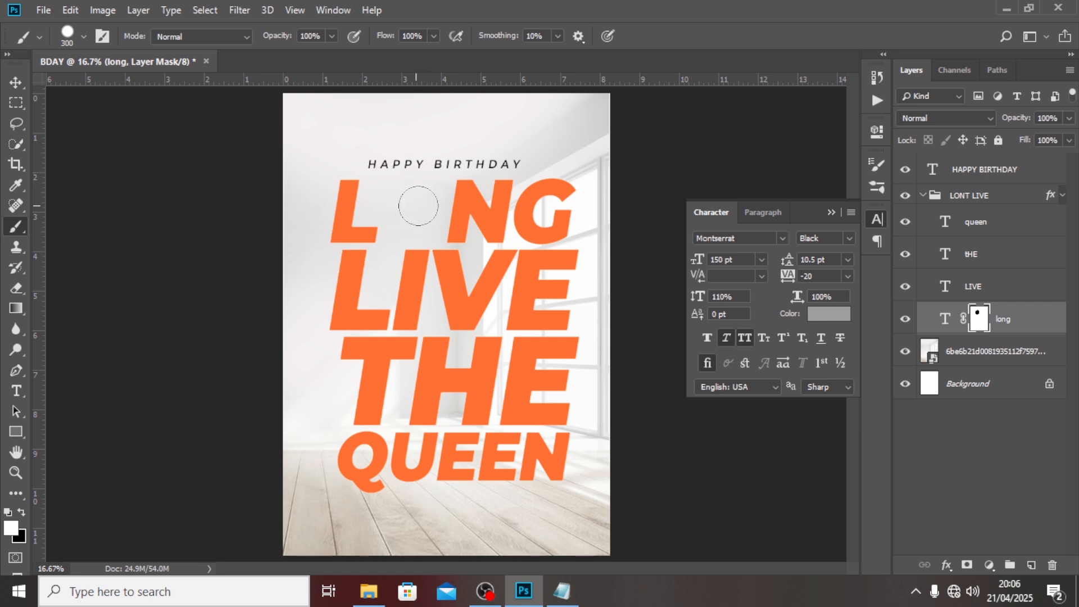
left_click(924, 198)
left_click(958, 174)
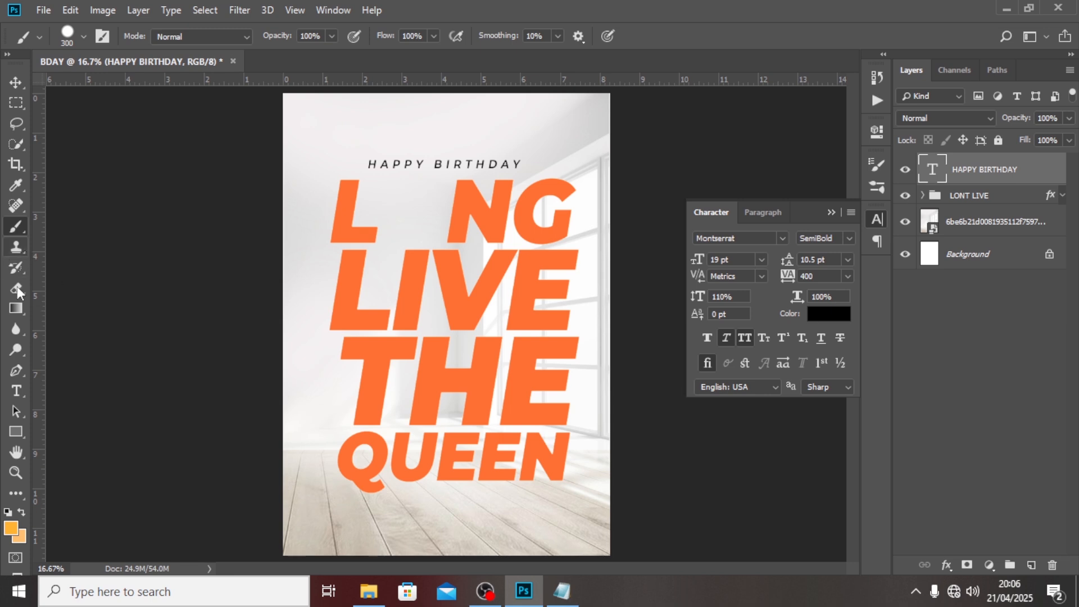
Place the golden seal stamp image embedded and flip it horizontally and vertically.
left_click(44, 9)
left_click(88, 293)
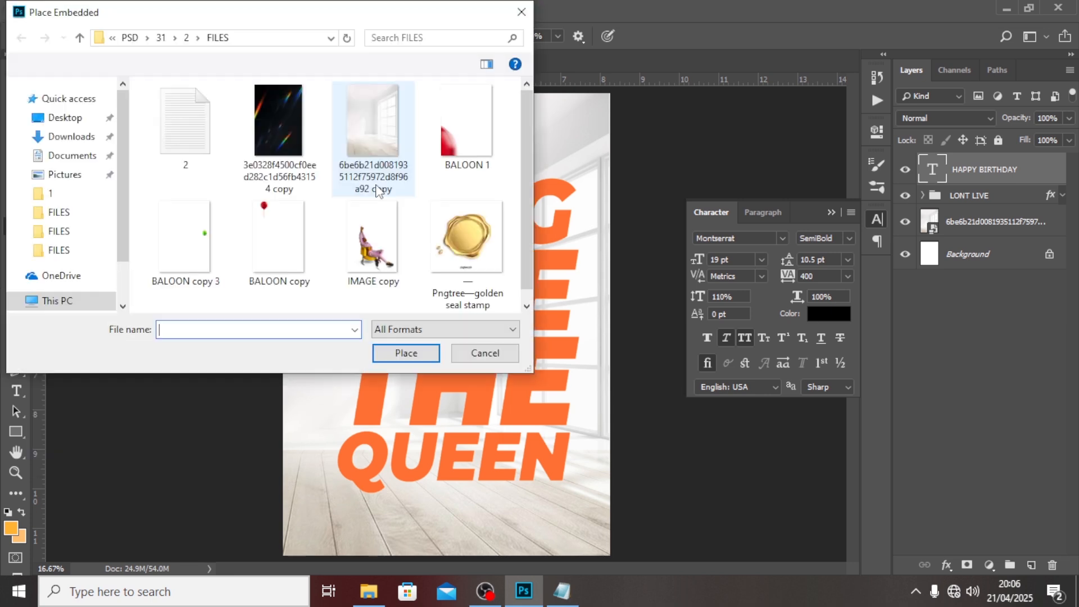
left_click(465, 236)
left_click(401, 356)
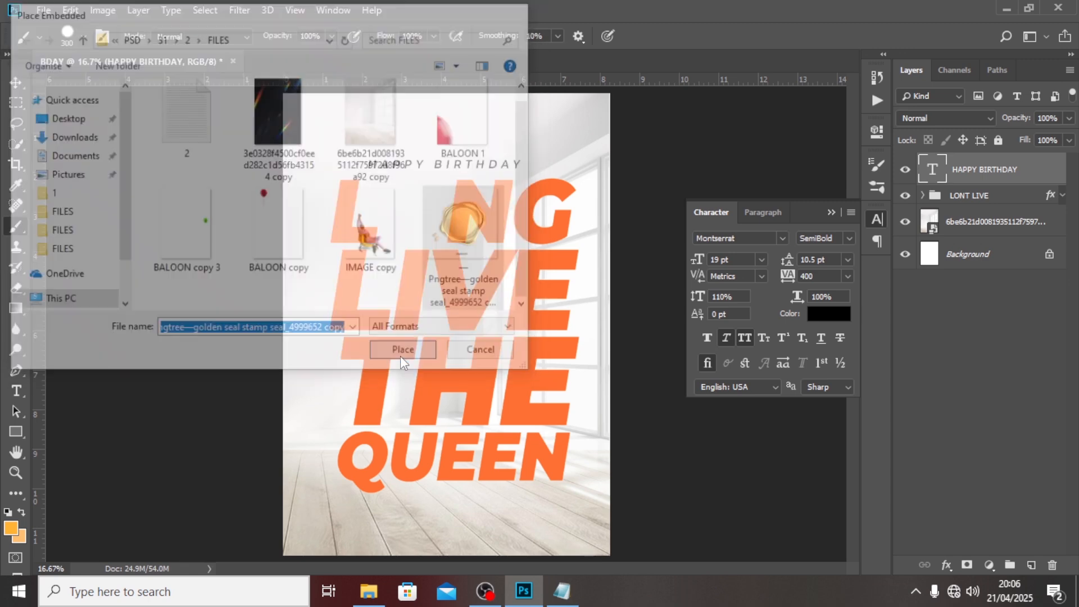
right_click(469, 317)
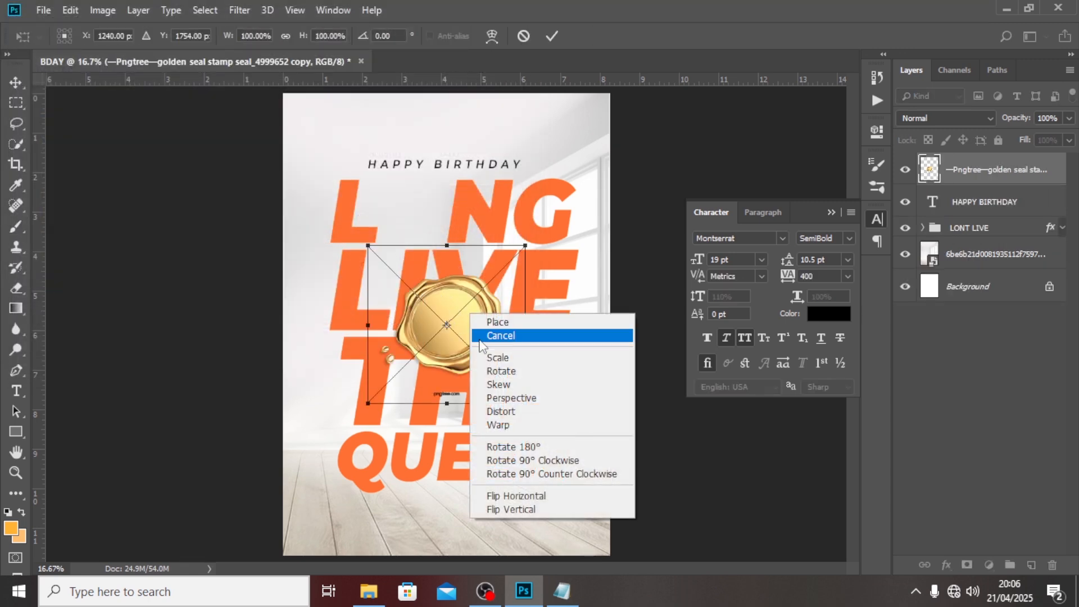
left_click(505, 496)
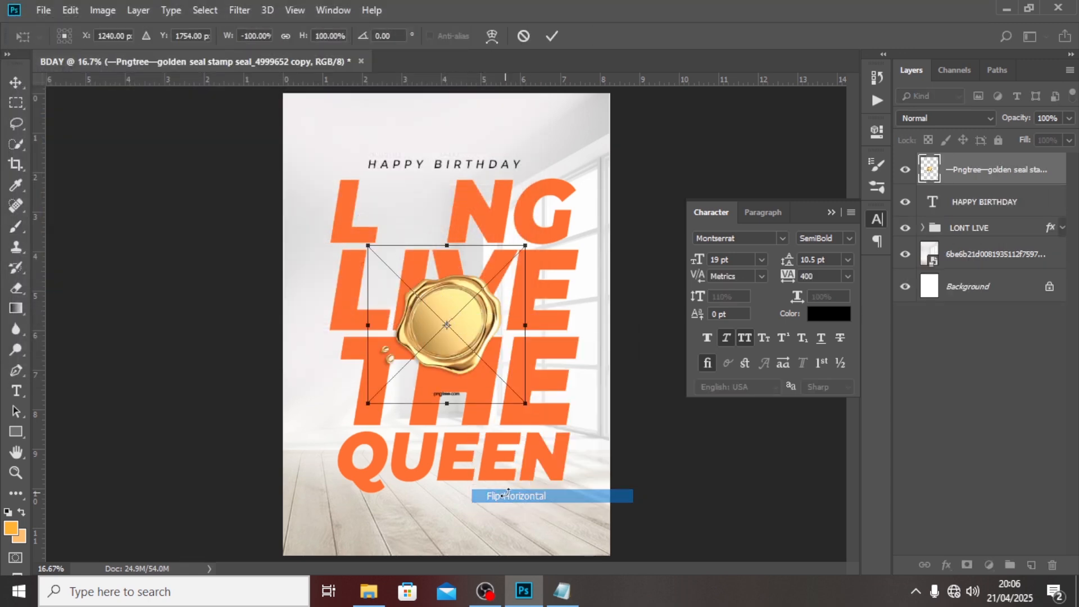
right_click(495, 339)
left_click(526, 534)
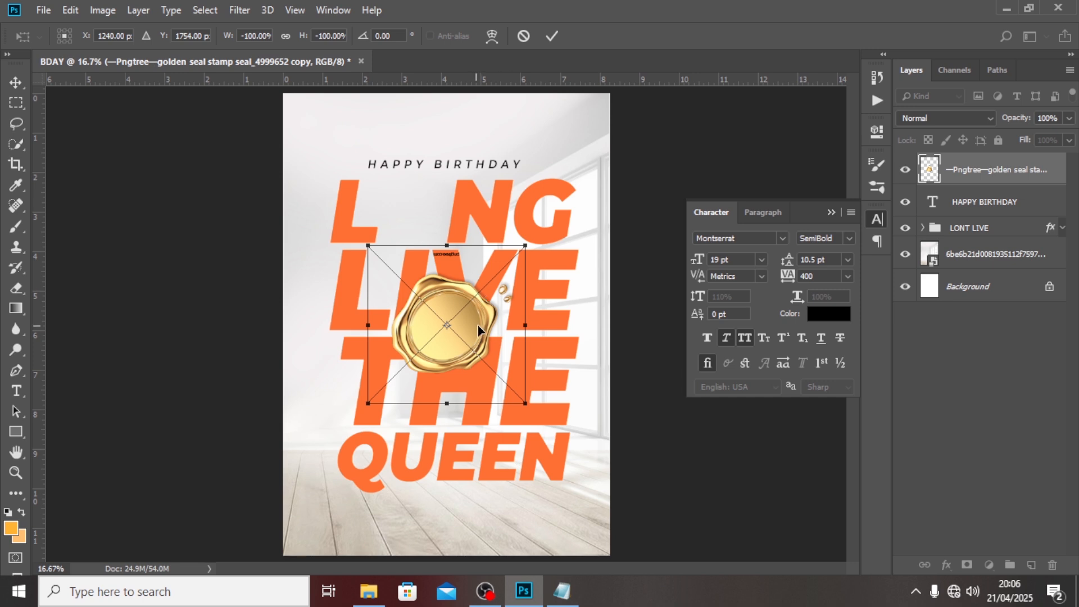
Move and shrink the seal to fill the gap where LONG's O was.
left_click_drag(479, 330, 449, 217)
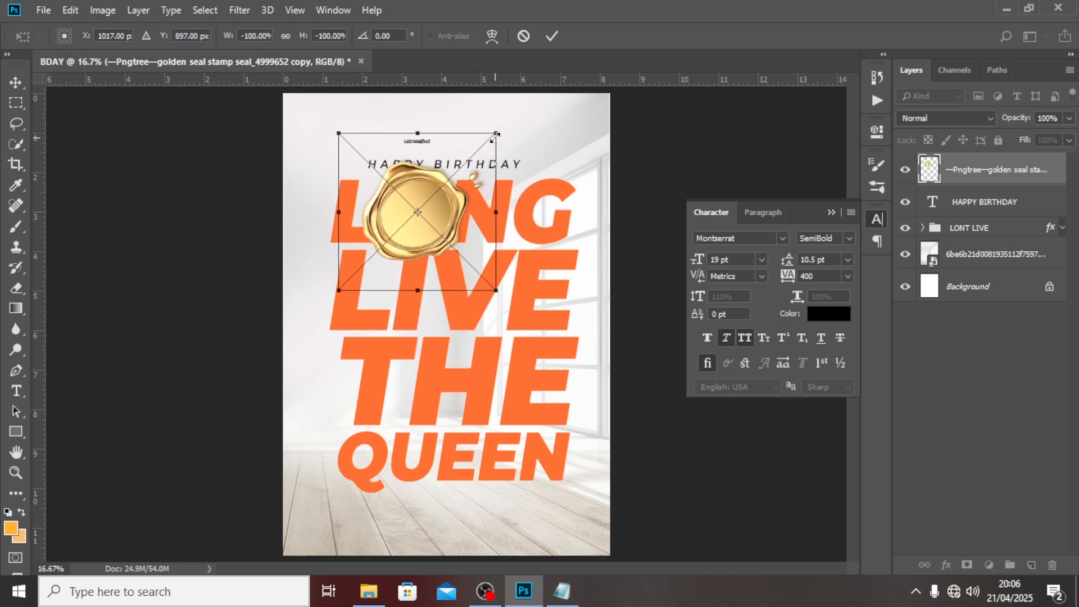
left_click_drag(496, 135, 468, 159)
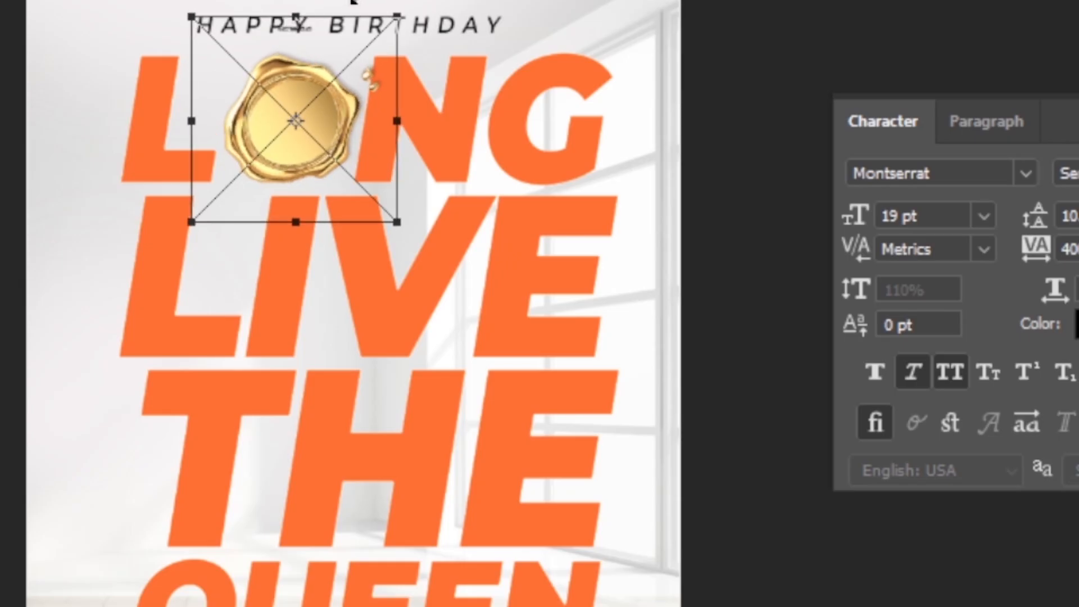
left_click_drag(362, 3, 360, 8)
key("Return")
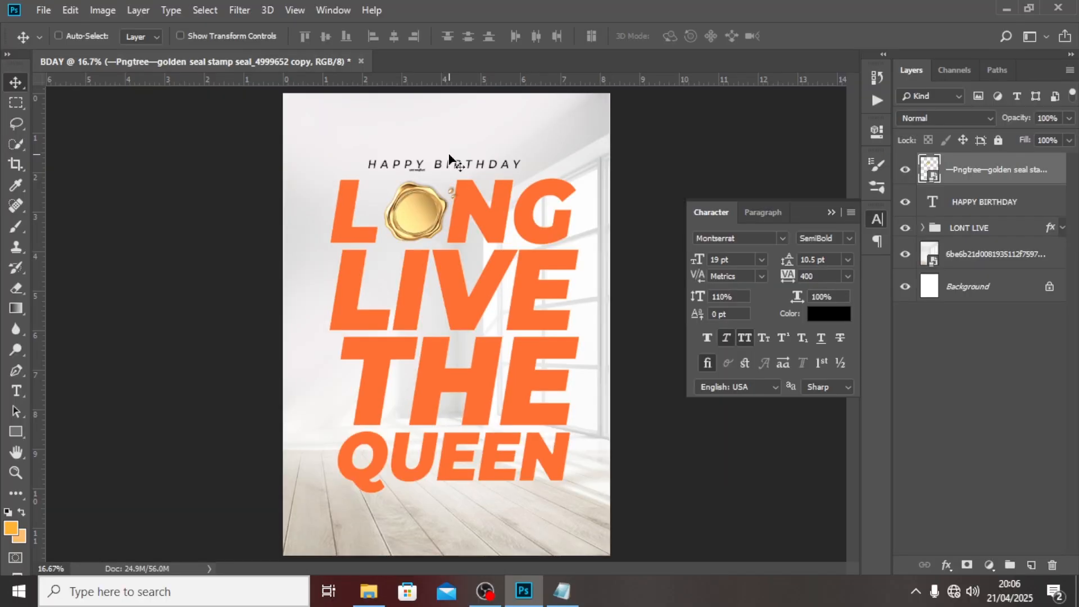
Start a text layer above the title and paste in the copied '12th may' wording from Notepad.
key("t")
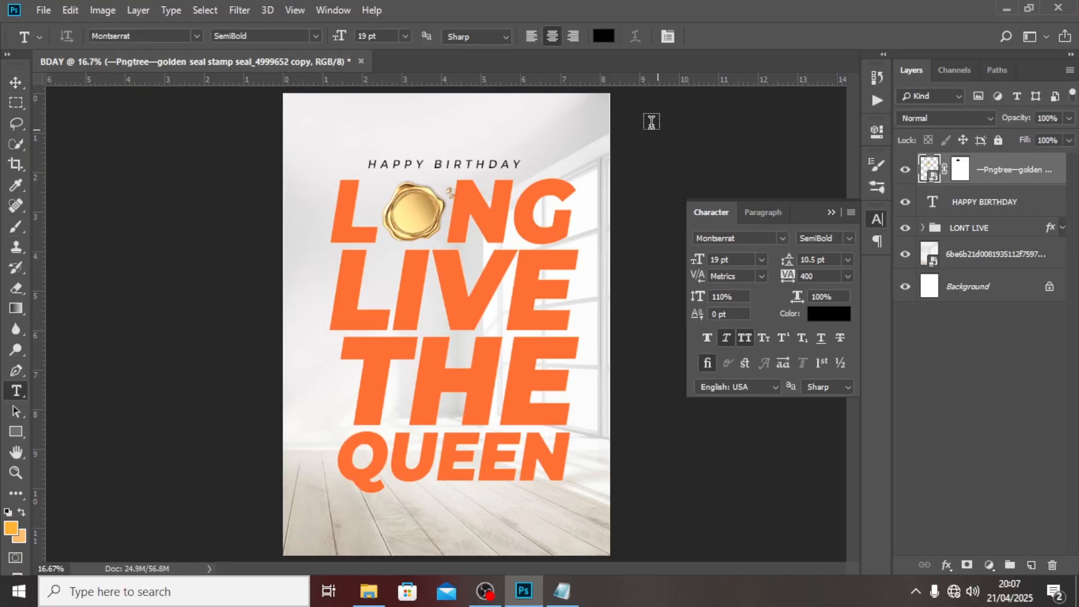
left_click(467, 123)
left_click(562, 590)
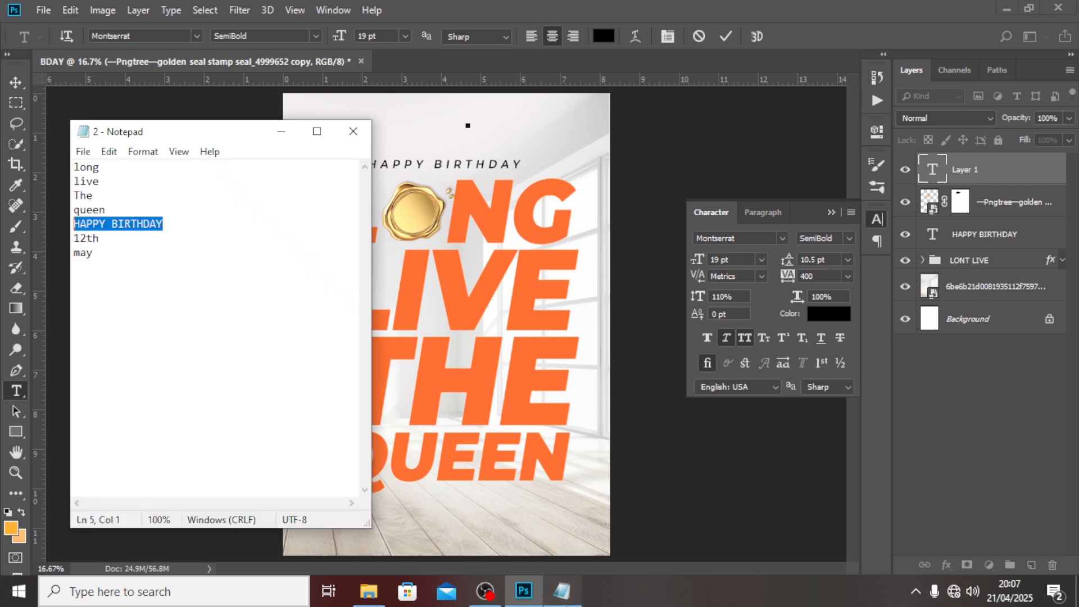
left_click_drag(115, 249, 77, 239)
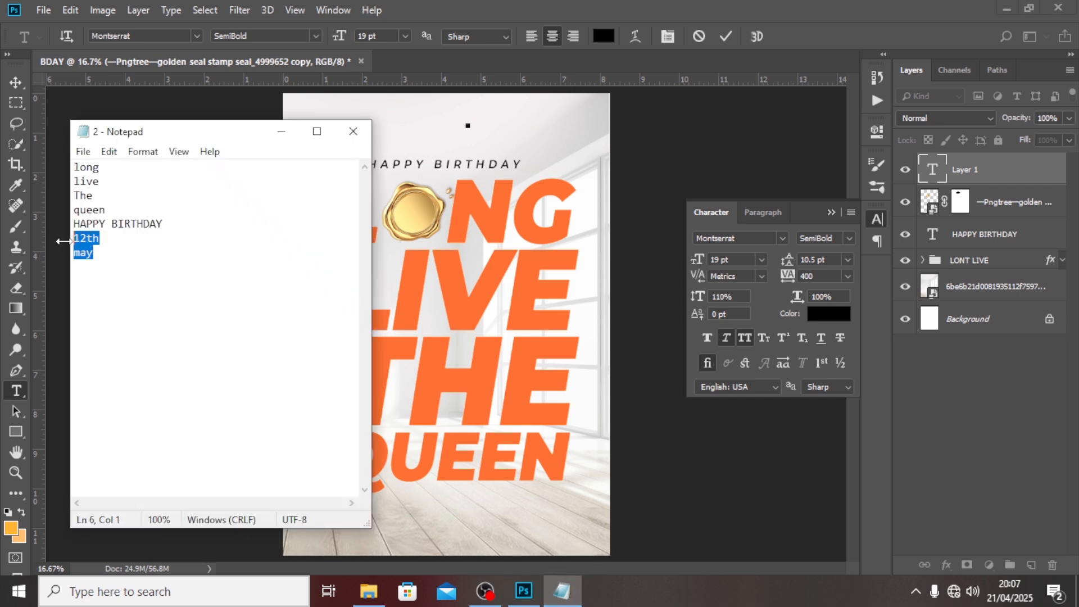
left_click(467, 116)
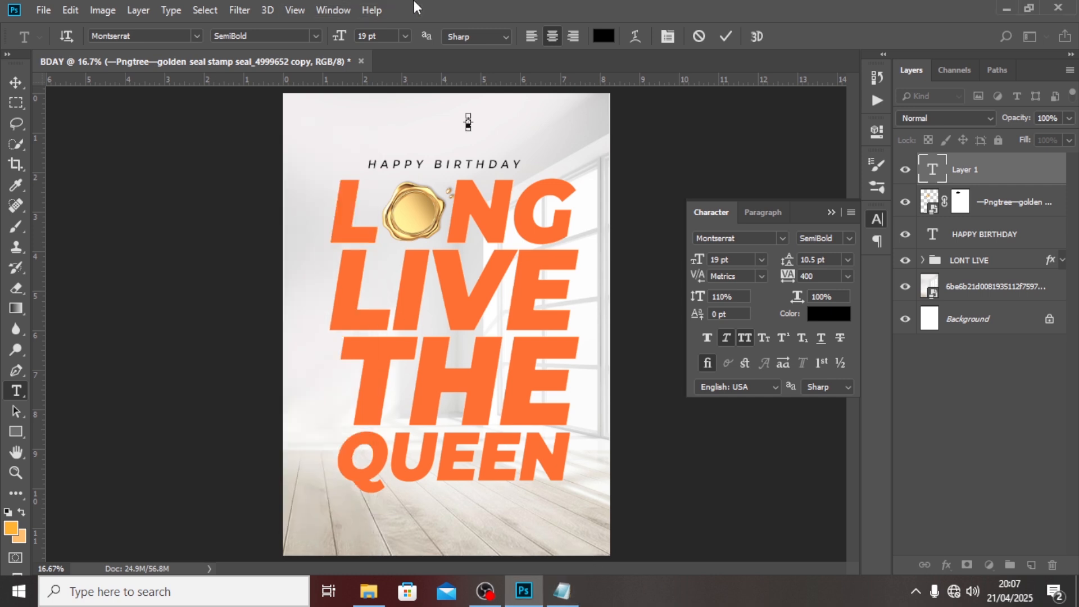
left_click(926, 174)
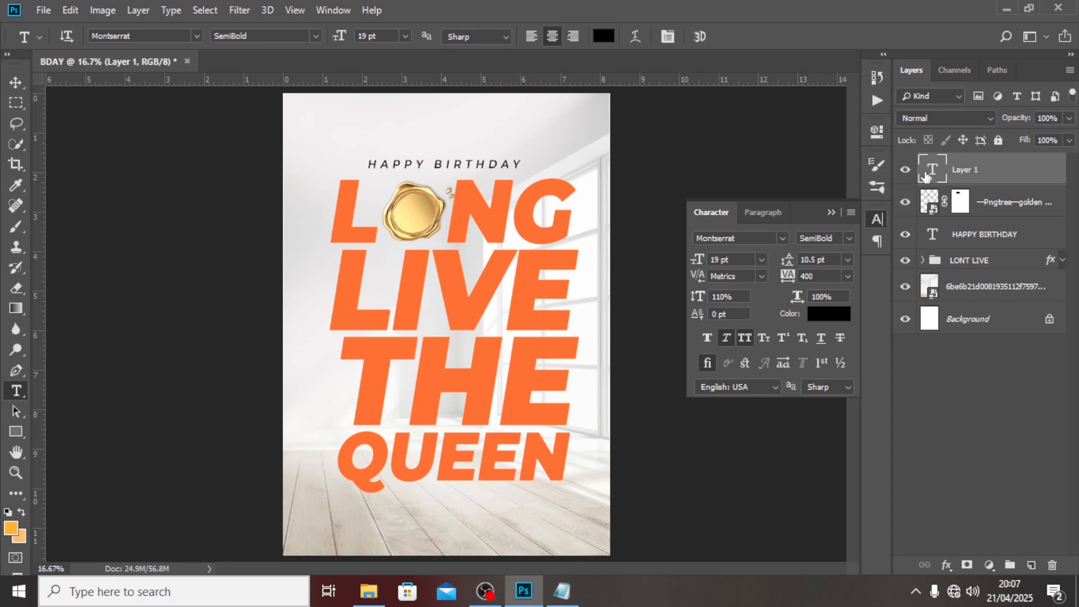
double_click(926, 175)
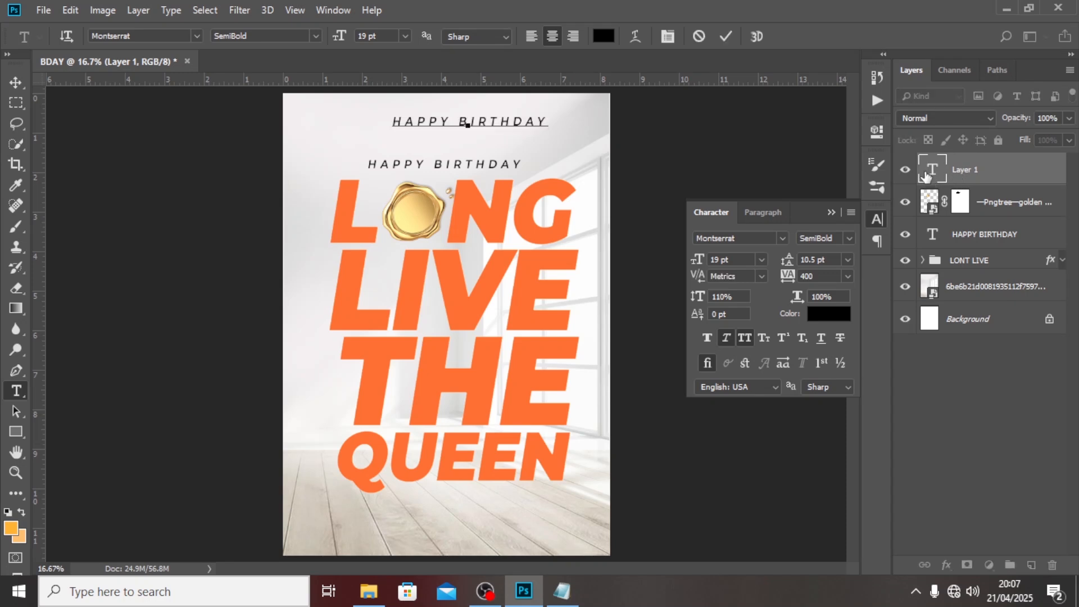
type("HAPPY BIRTHDAY")
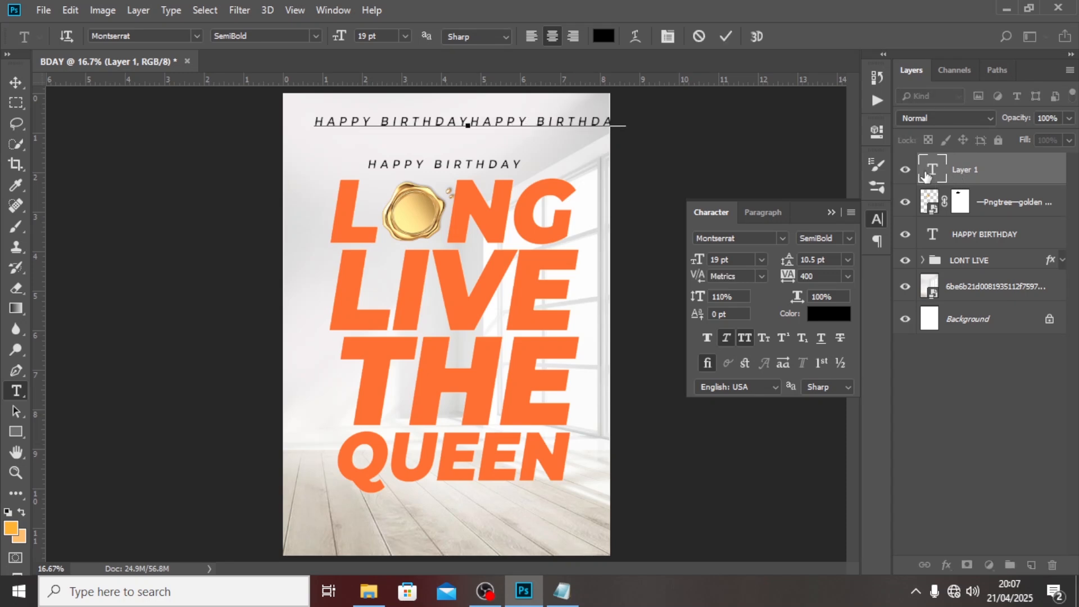
Replace the wrong HAPPY BIRTHDAY text with '12th may' and commit the layer.
left_click(562, 590)
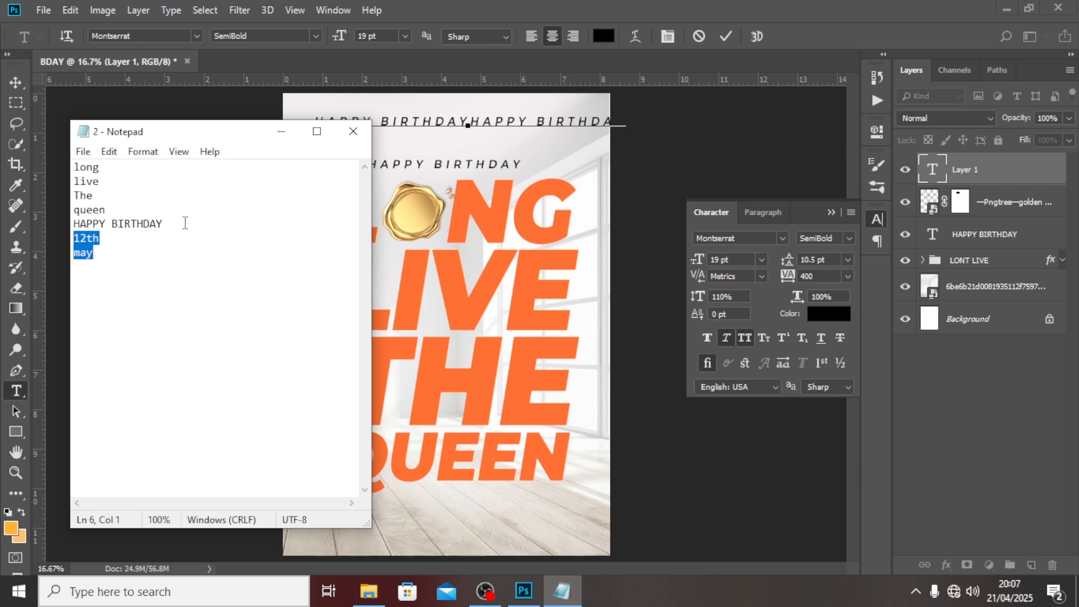
left_click(766, 22)
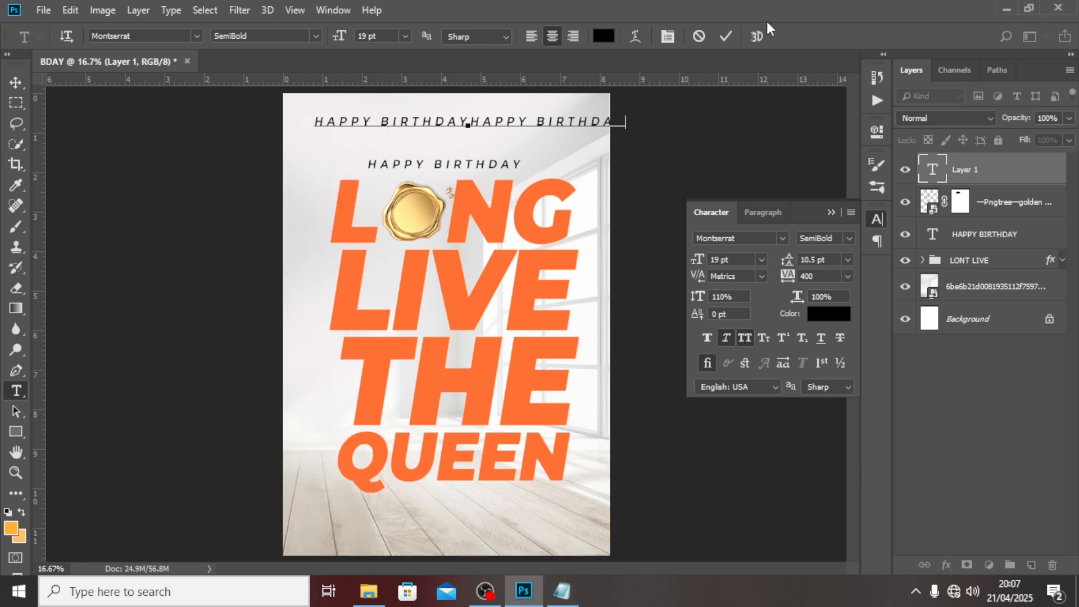
double_click(934, 170)
key("BackSpace")
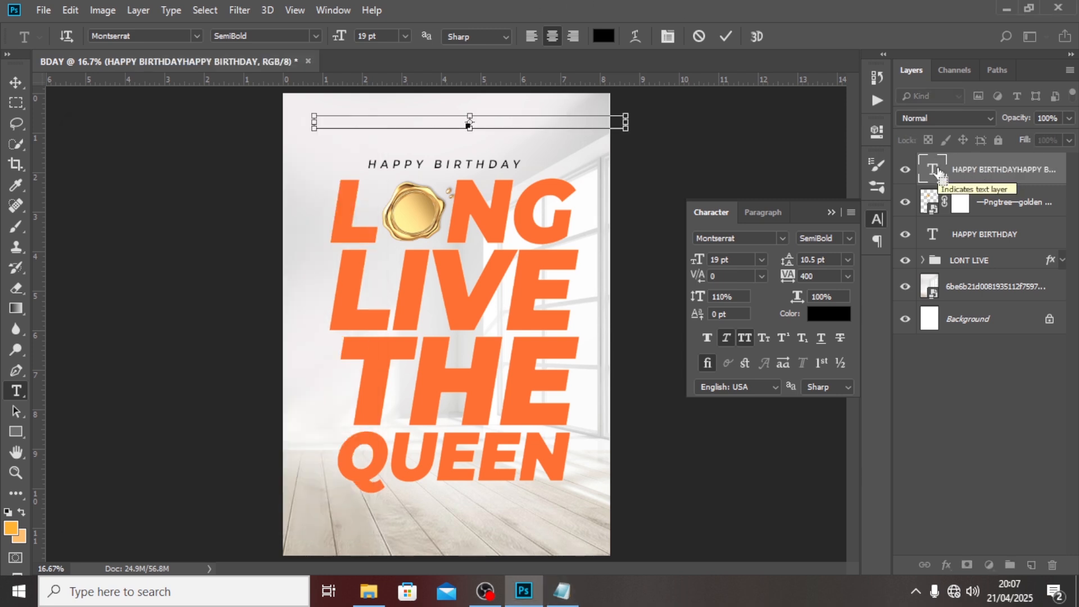
type("12th may")
key("ctrl+Return")
Move the 12TH MAY text onto the gold seal and set it to 12 pt.
key("v")
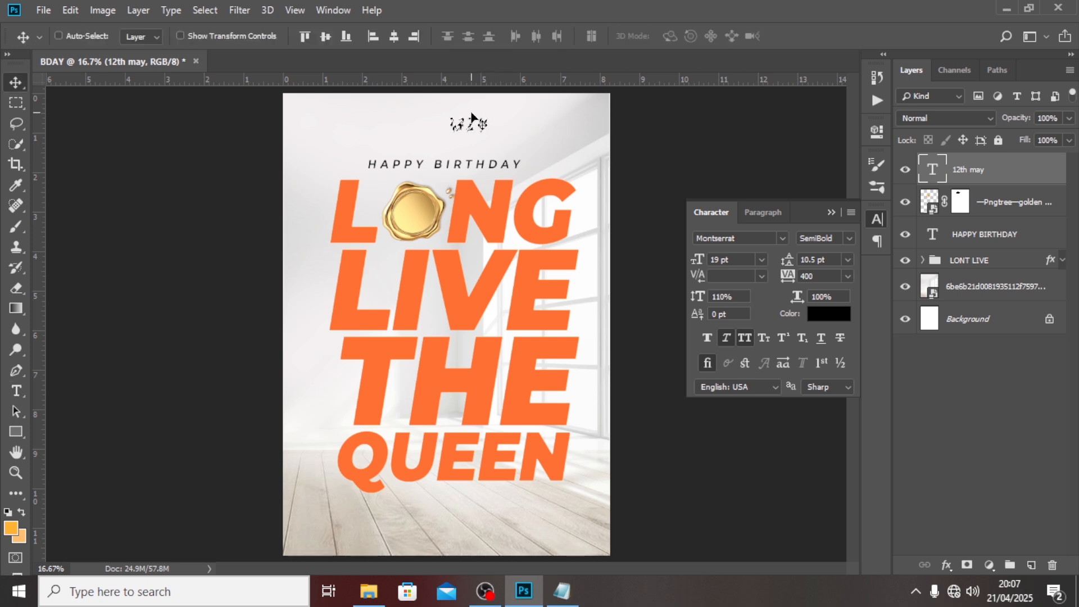
left_click_drag(471, 125, 425, 212)
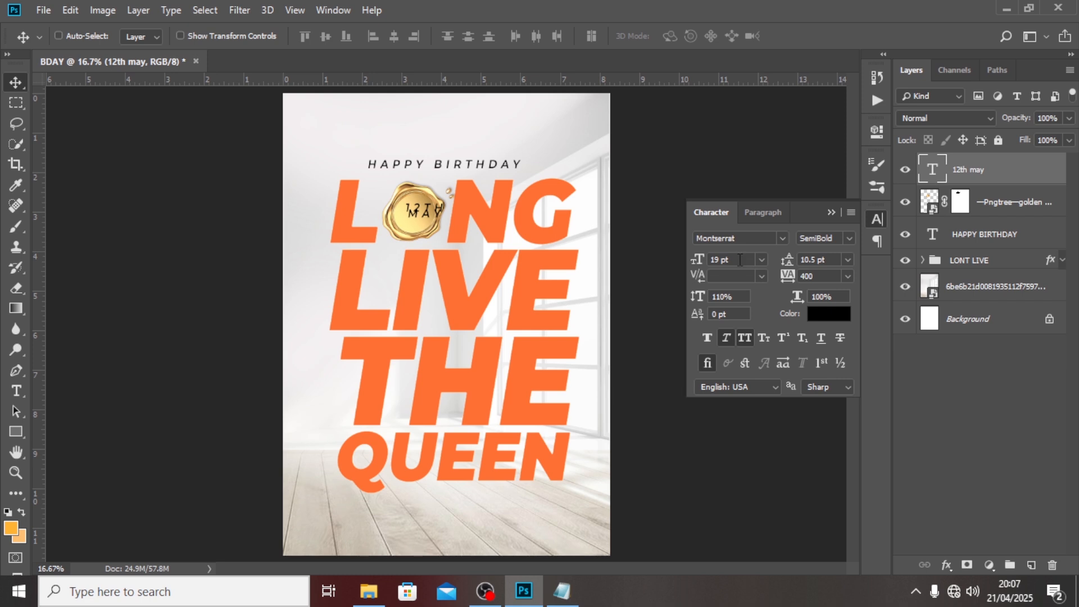
left_click_drag(737, 258, 697, 258)
type("12")
key("Return")
Set the date to Black weight, 17 pt leading and -20 tracking.
left_click(850, 239)
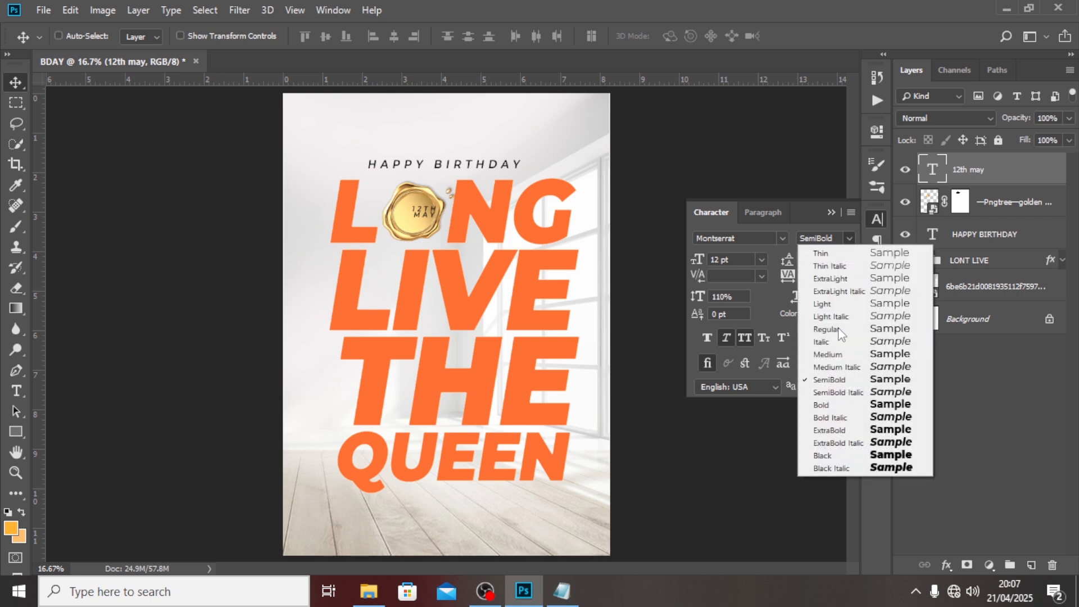
left_click(829, 453)
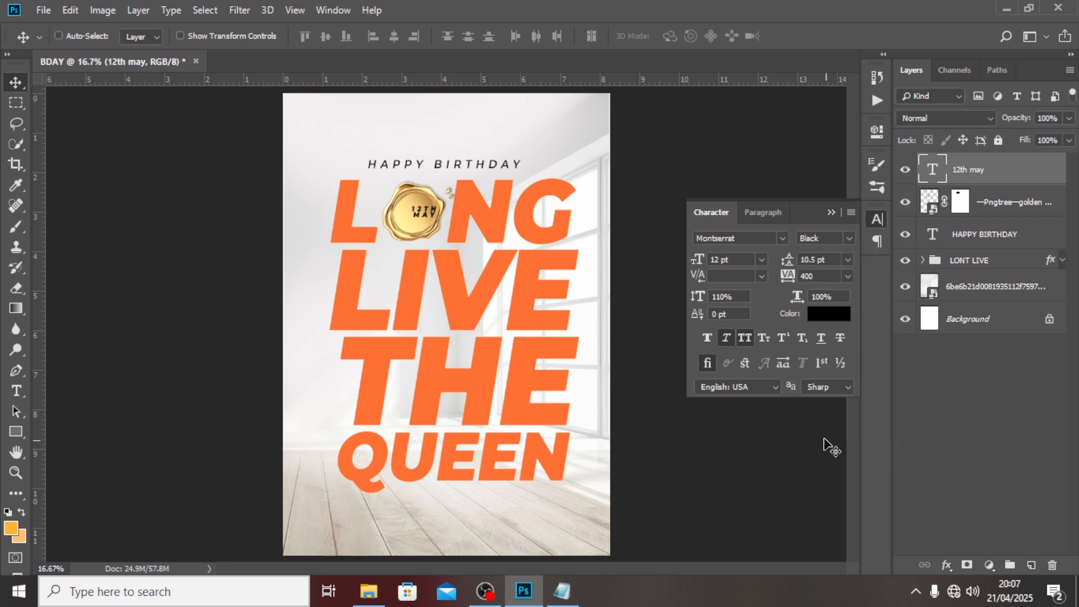
left_click(833, 256)
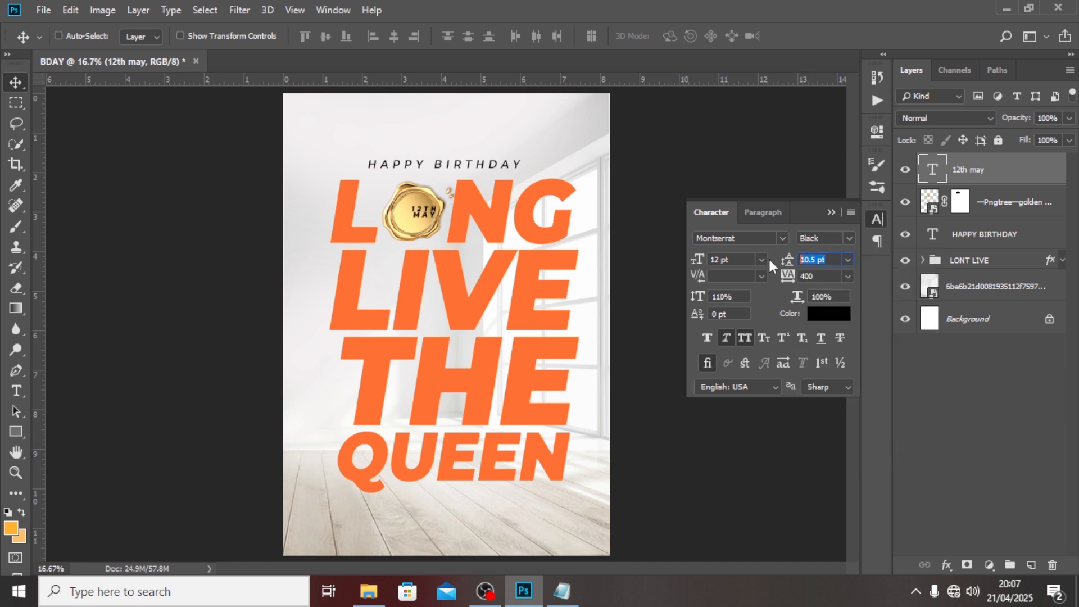
type("17")
key("Return")
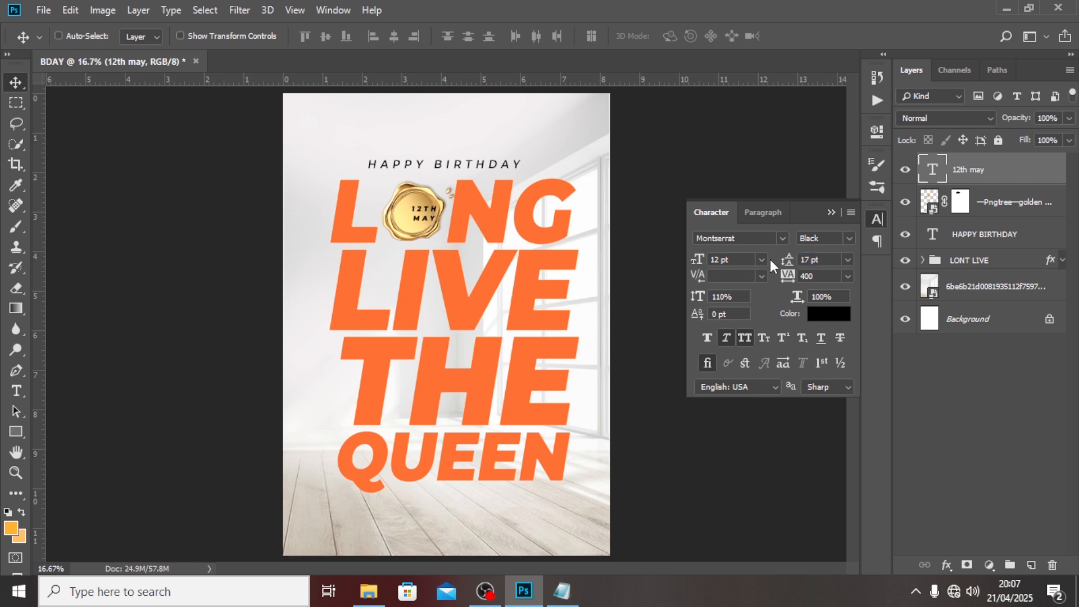
left_click(789, 269)
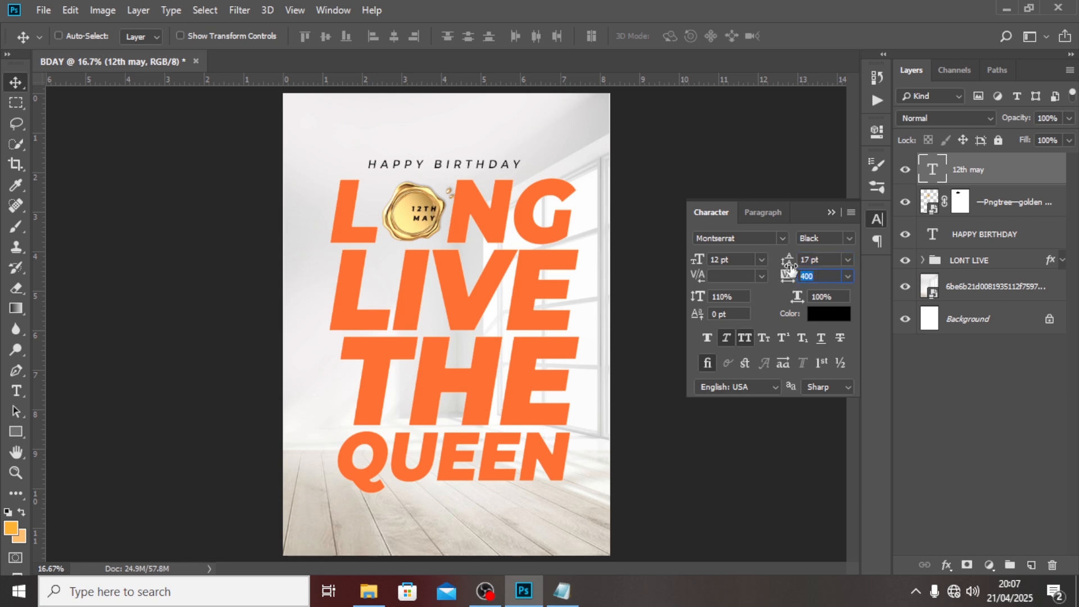
type("-20")
key("Return")
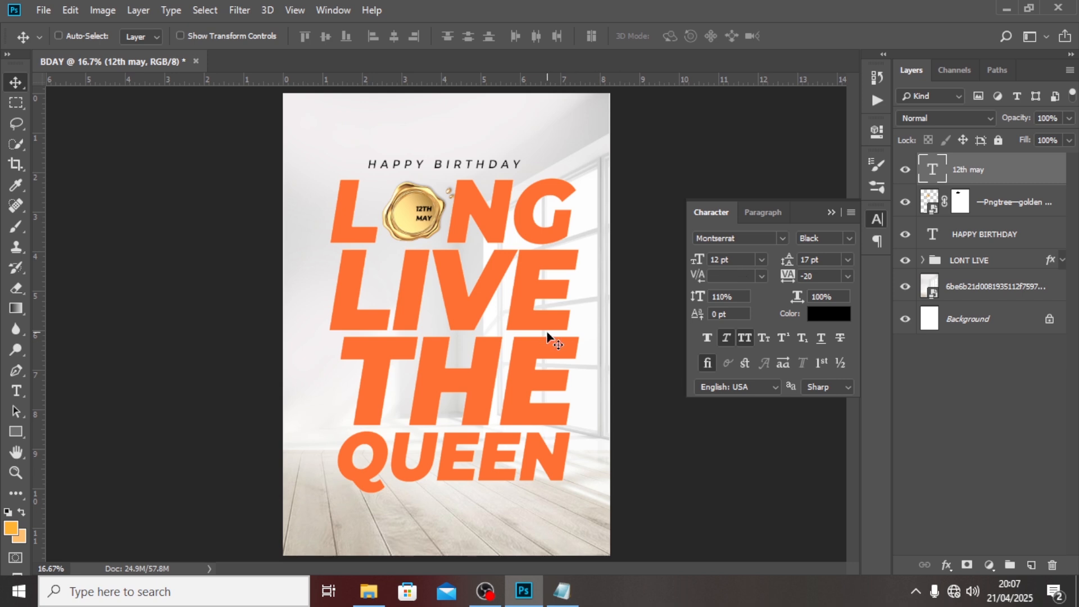
Shift the 12TH MAY text slightly left on the seal.
left_click(726, 337)
left_click_drag(421, 221, 414, 219)
left_click_drag(410, 219, 411, 220)
left_click(825, 261)
Enlarge the 12TH MAY text, set 20 pt leading, and nudge it toward the seal's centre.
key("ctrl+t")
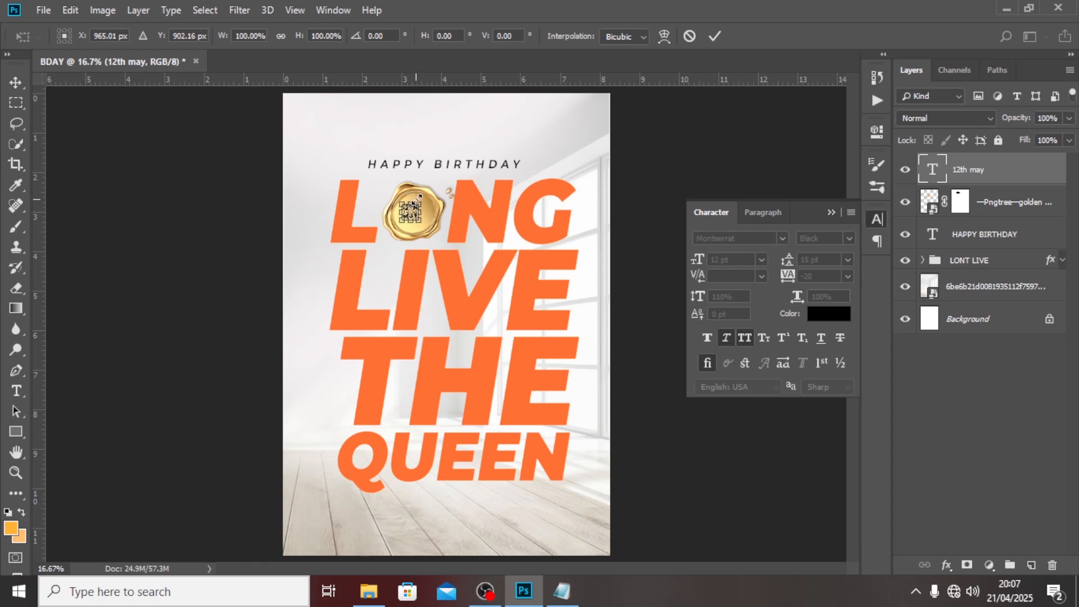
left_click_drag(419, 197, 429, 188)
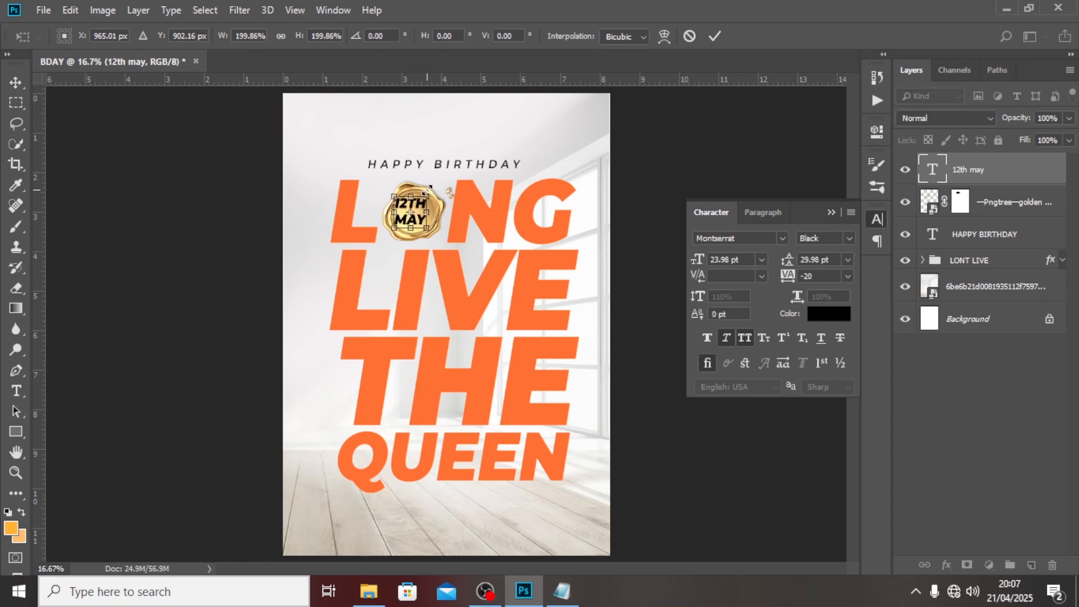
key("Return")
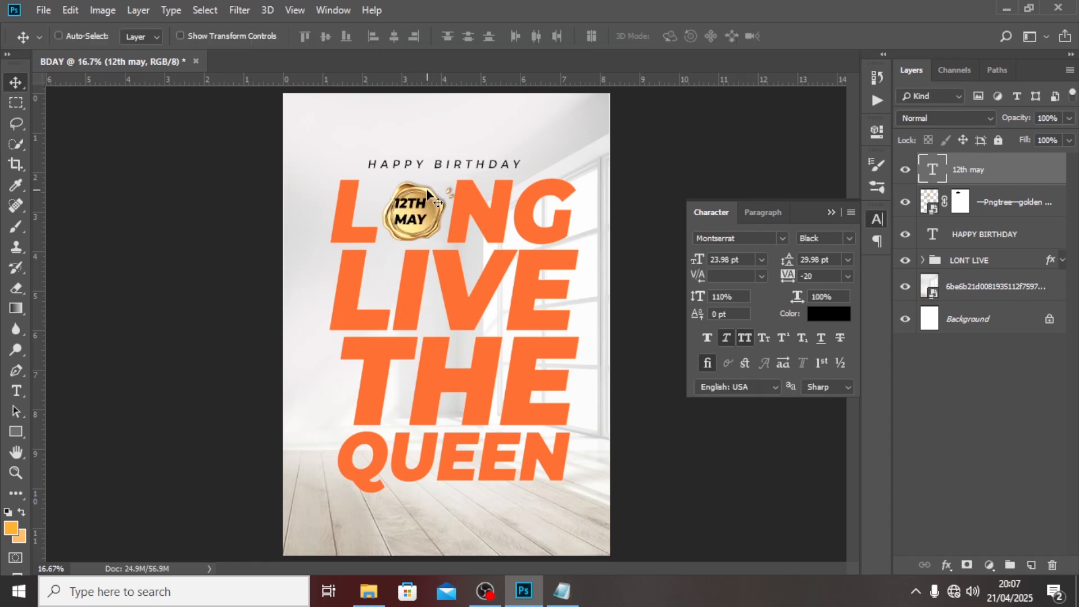
left_click(834, 256)
type("20")
key("Return")
key("shift+Down")
key("shift+Down")
key("shift+Down")
key("shift+Down")
key("shift+Down")
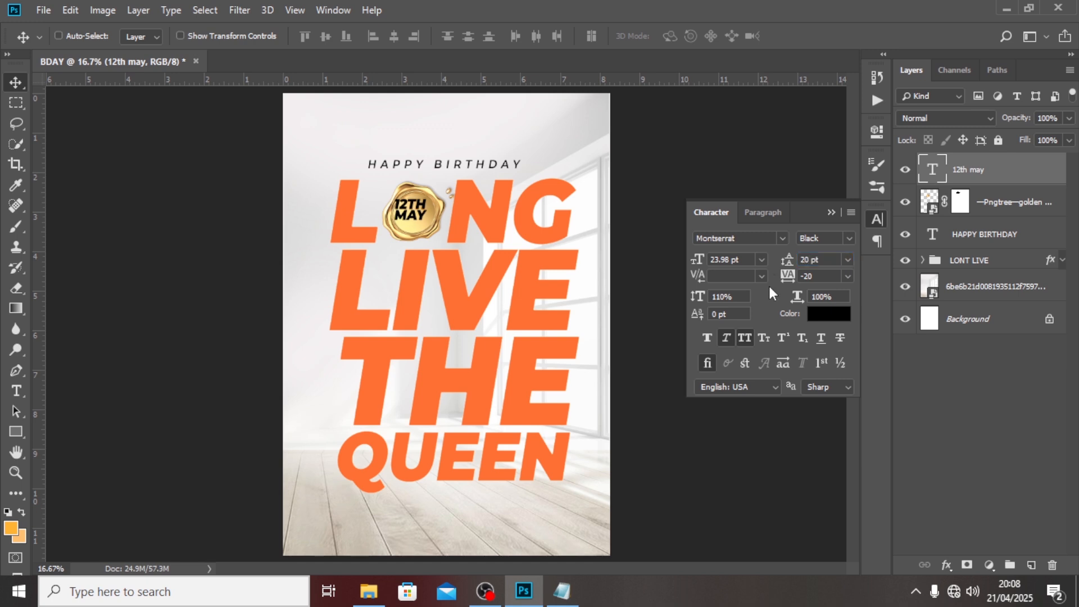
key("shift+Right")
key("shift+Right")
key("shift+Right")
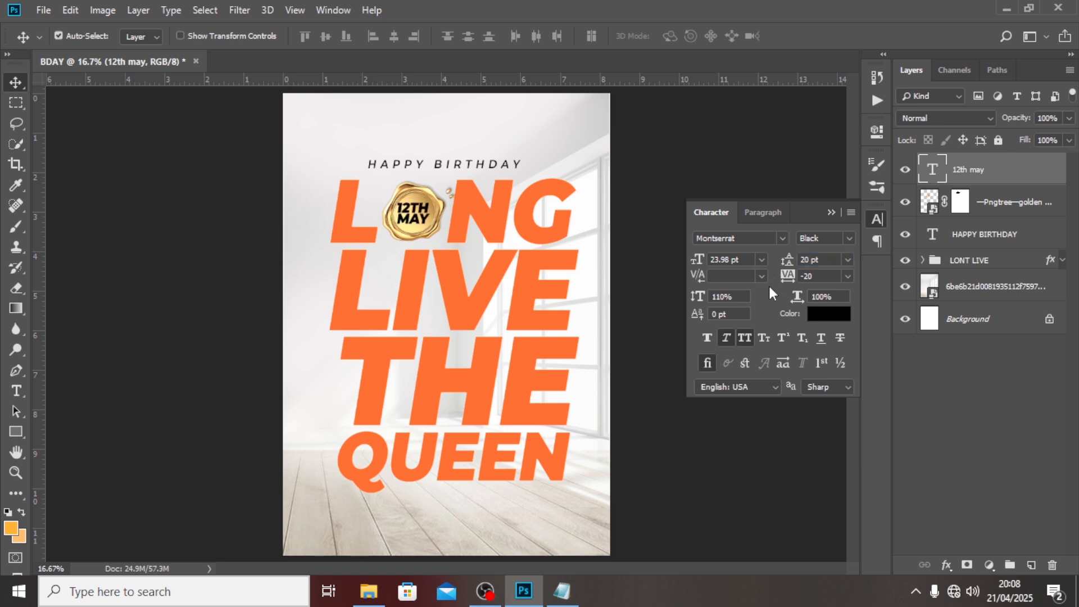
Rescale the date to fit the seal, nudge it right, and tilt it about 11 degrees.
key("ctrl+t")
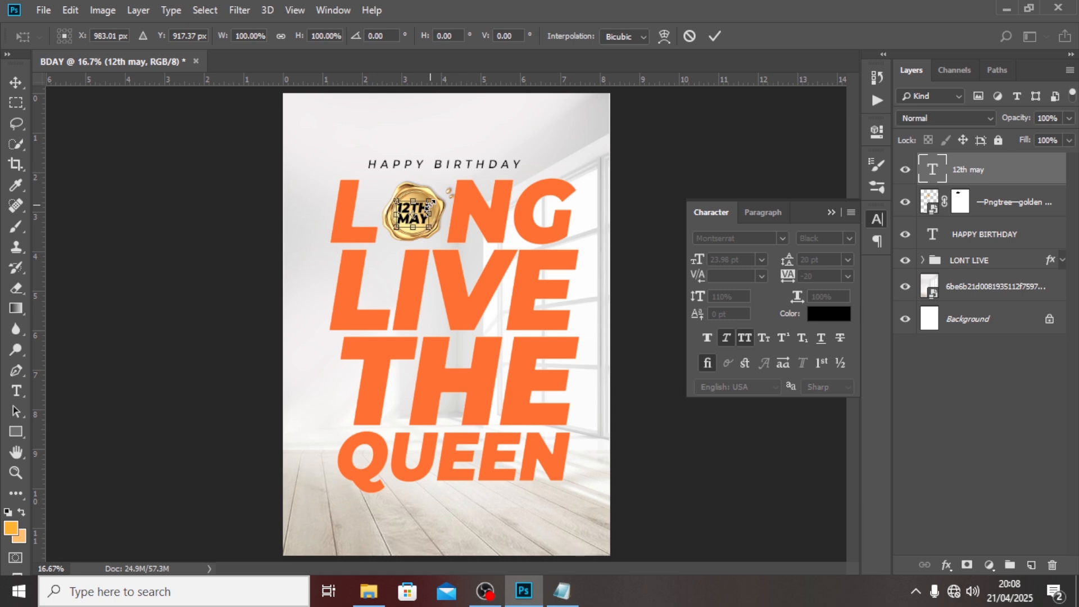
left_click_drag(427, 207, 426, 207)
key("Return")
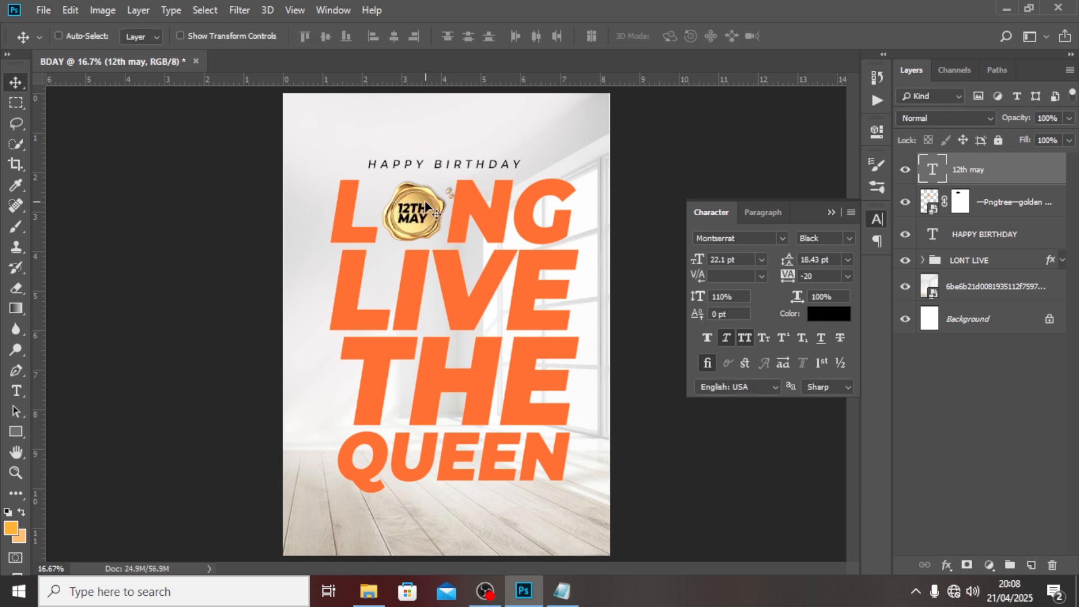
key("shift+Right")
key("shift+Right")
key("ctrl+t")
left_click_drag(495, 208, 494, 198)
key("Return")
Group the golden seal and 12th may layers and name the group DATE.
left_click(1024, 210, "ctrl")
key("ctrl+g")
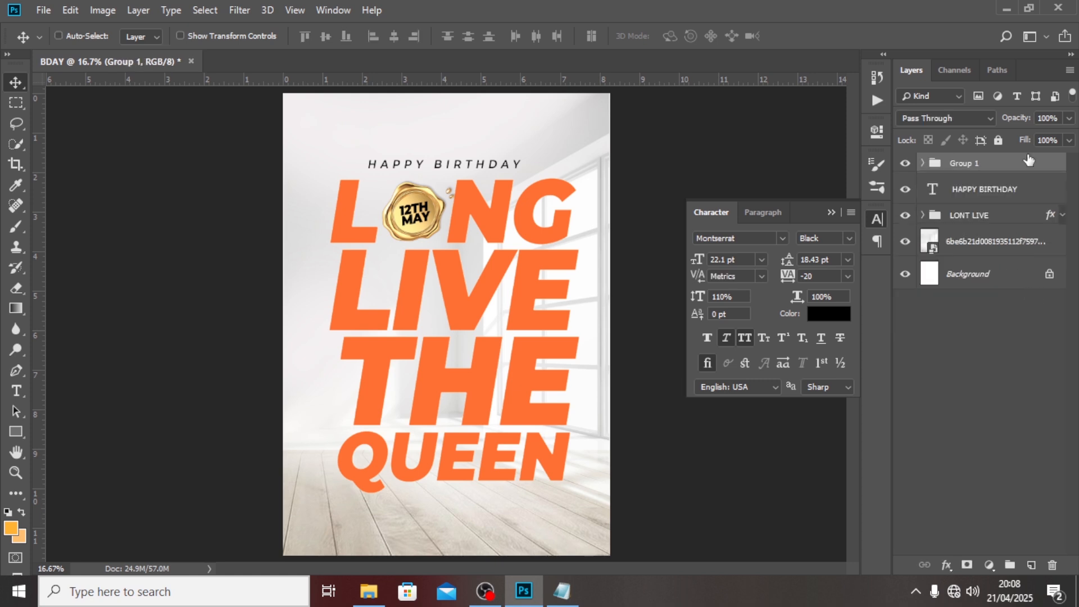
double_click(962, 163)
type("DATE")
key("Return")
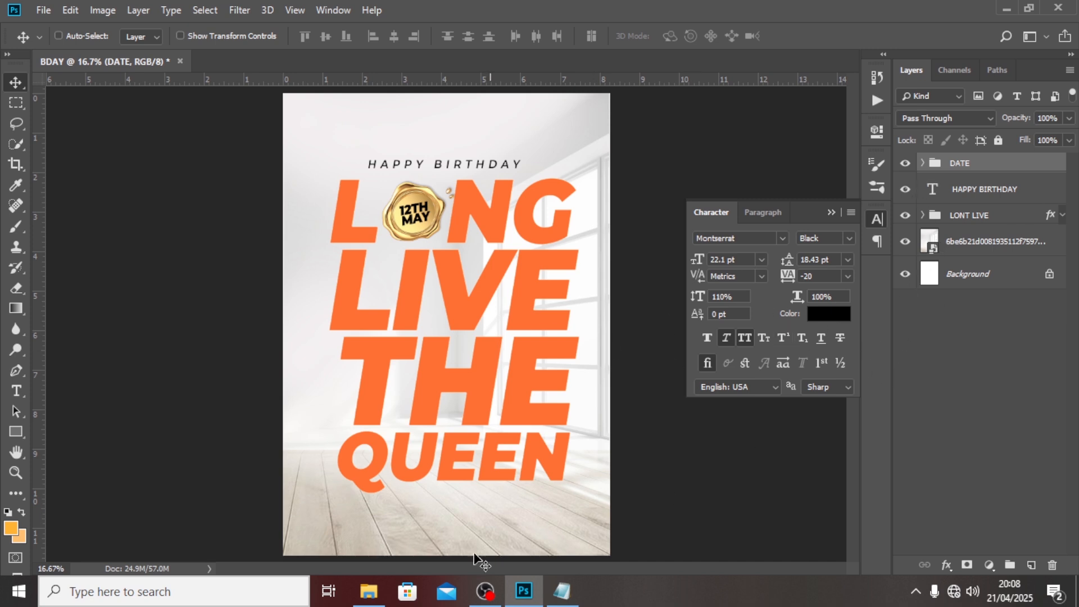
Place the IMAGE copy photo of the model in the yellow chair as an embedded layer.
left_click(31, 10)
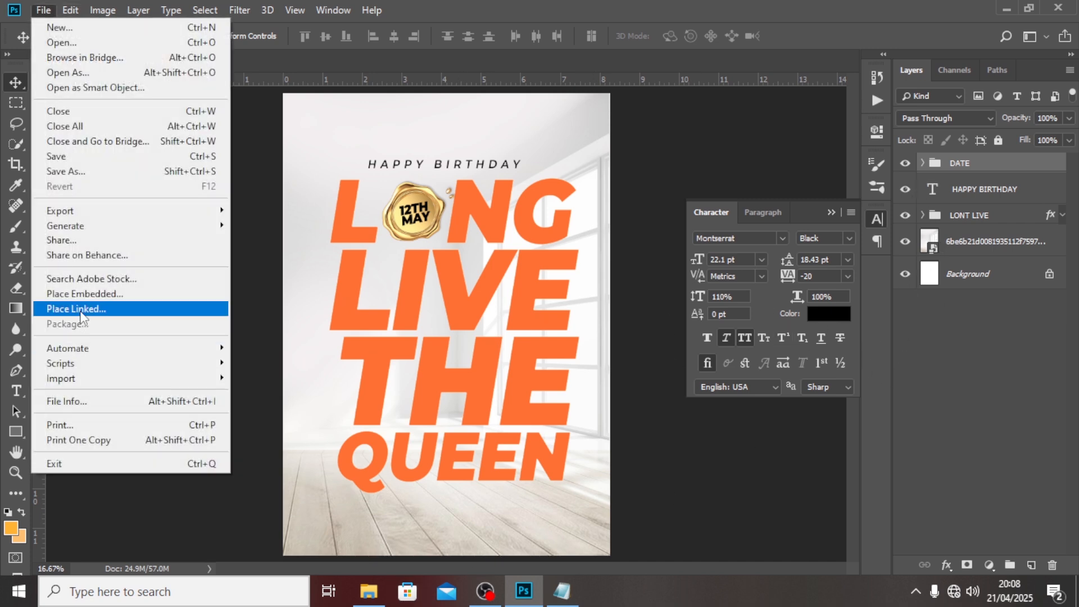
left_click(84, 293)
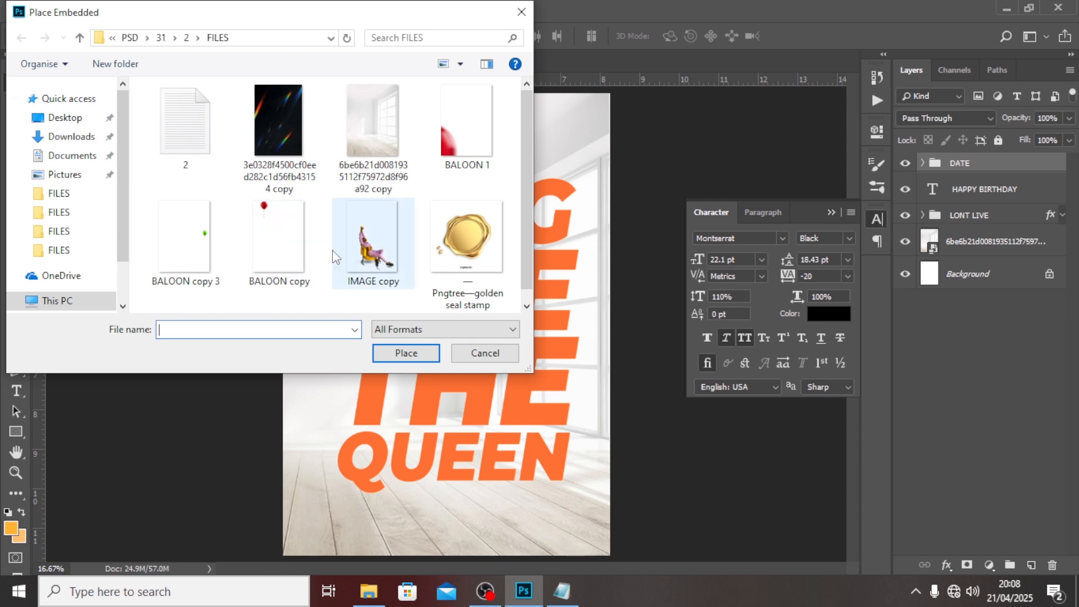
left_click(365, 248)
left_click(401, 362)
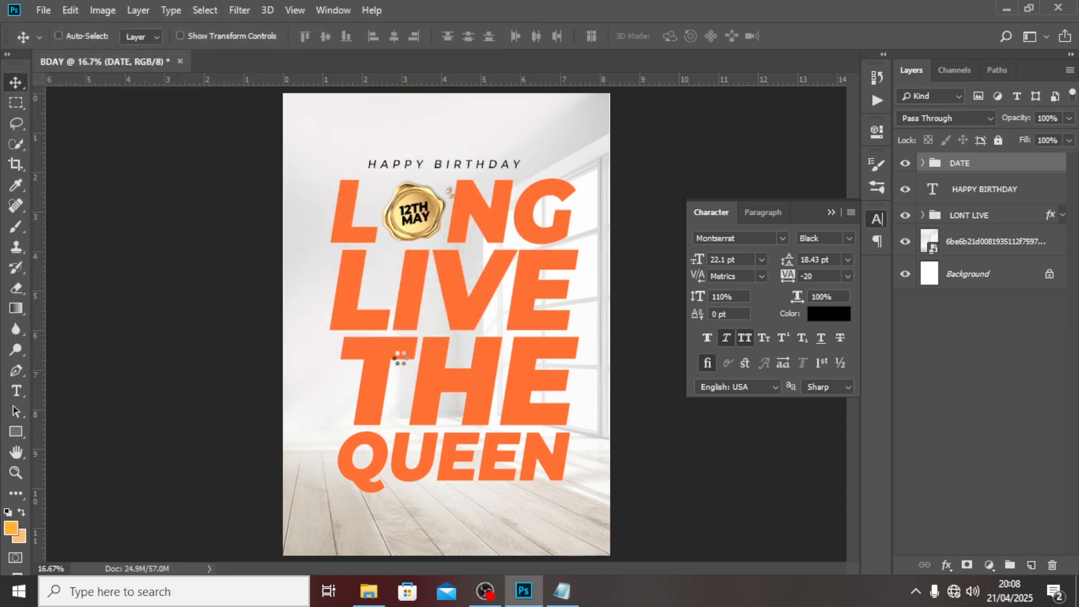
key("Return")
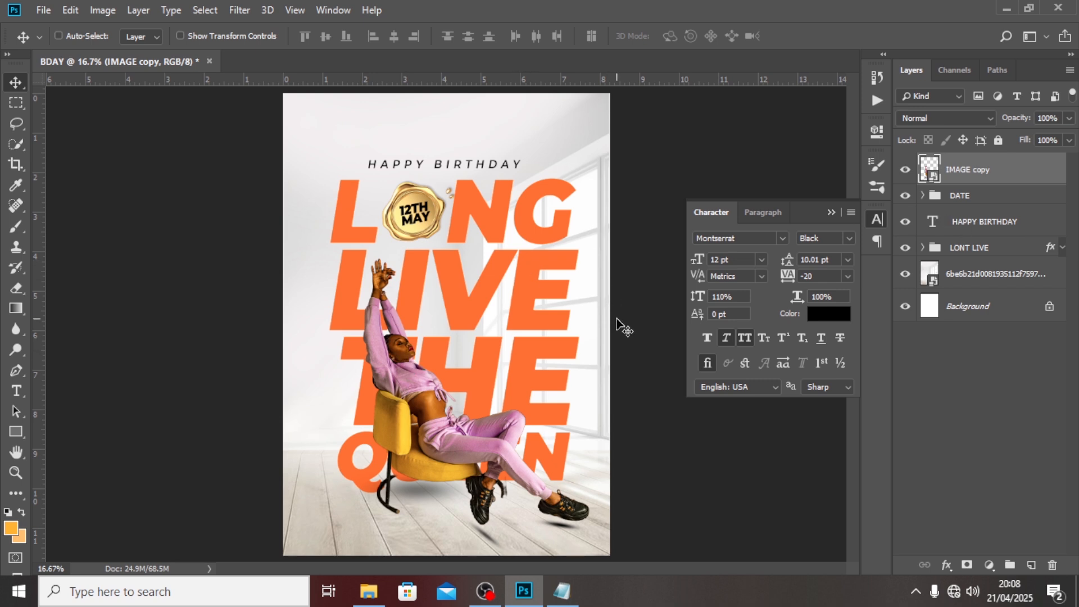
Create a new text layer near the poster top and type the celebrant's full name.
key("t")
left_click(483, 127)
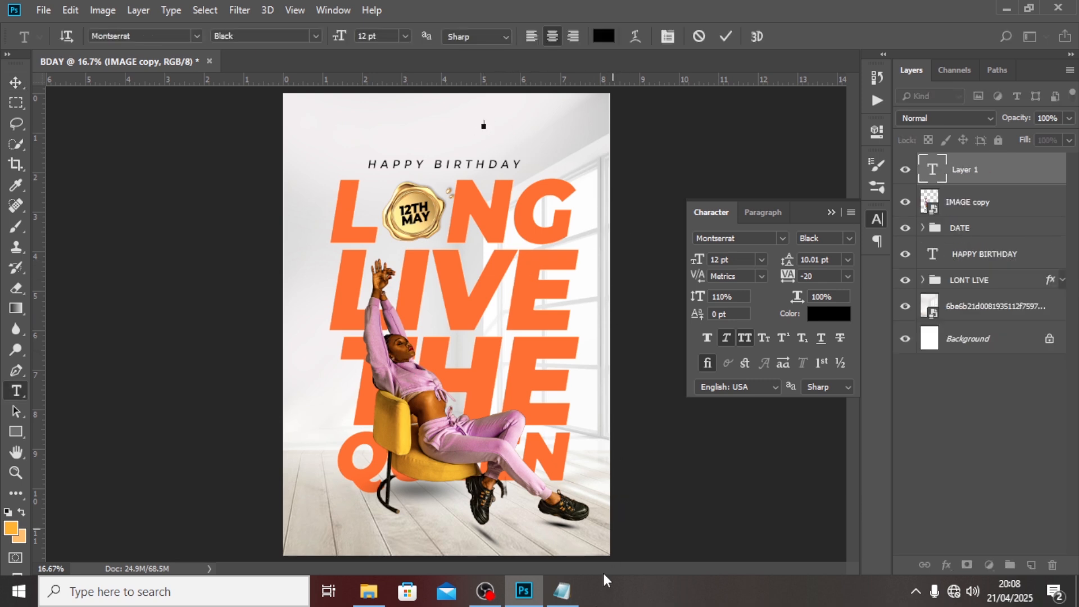
left_click(562, 591)
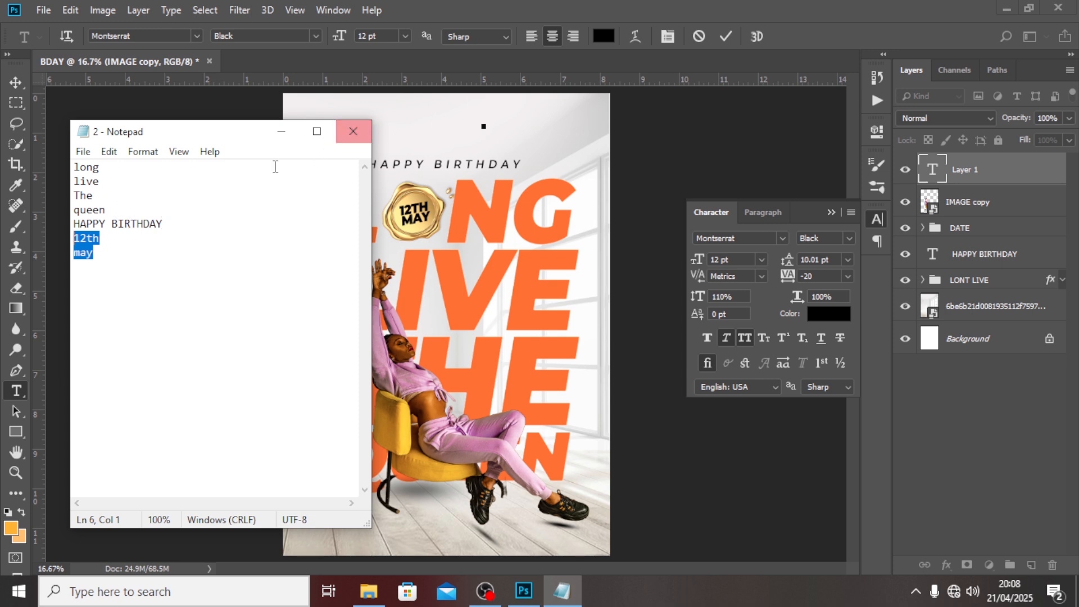
left_click(545, 7)
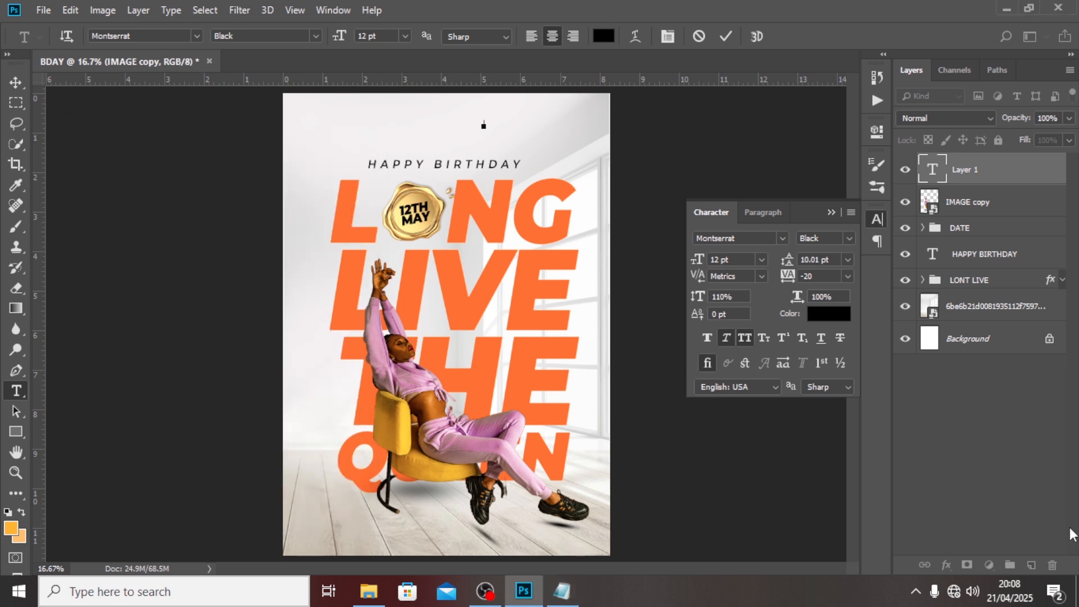
left_click(999, 174)
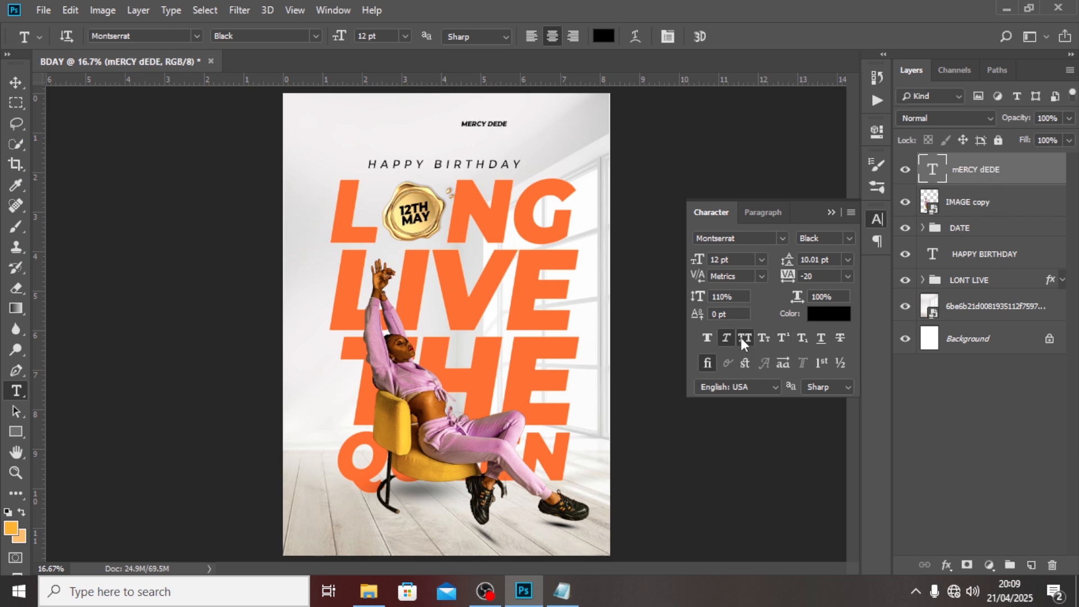
double_click(932, 175)
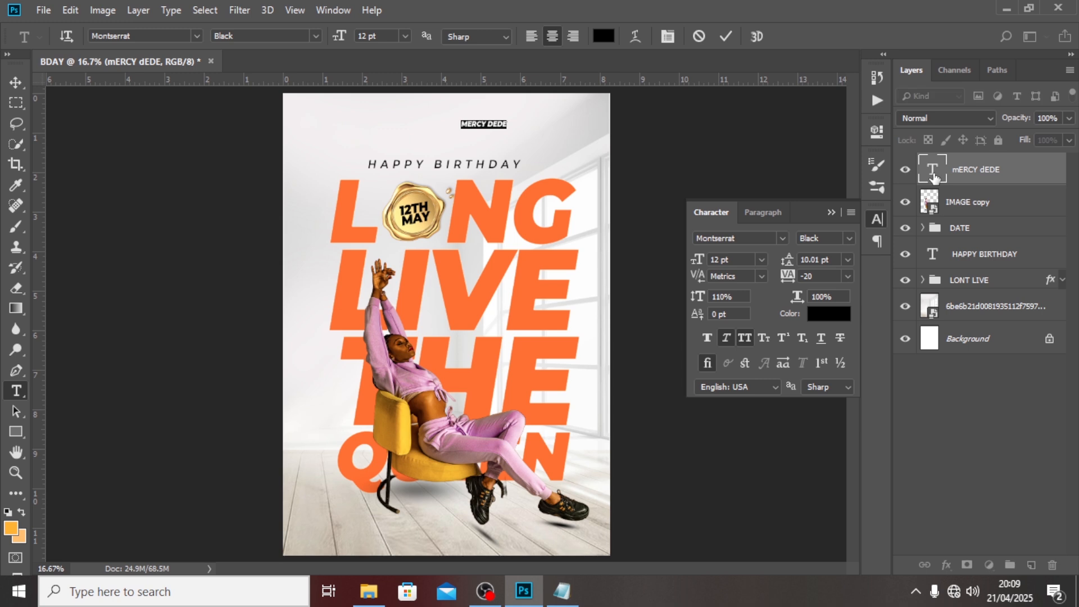
left_click(928, 177)
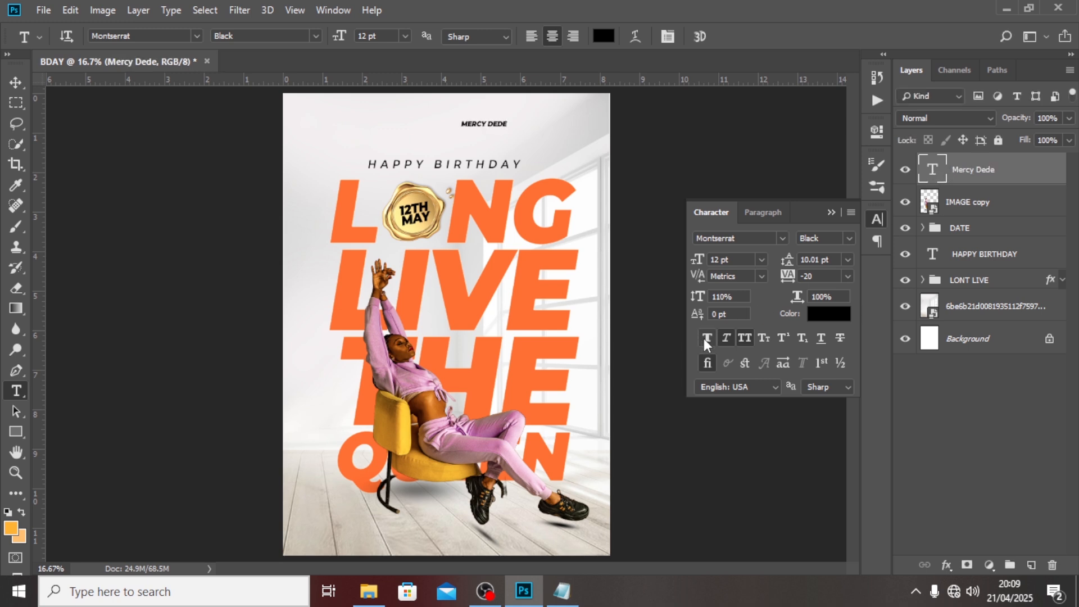
Turn off All Caps, set the name in Autografia at 49 pt, and move it beside the model.
left_click(747, 335)
left_click(778, 239)
left_click(781, 242)
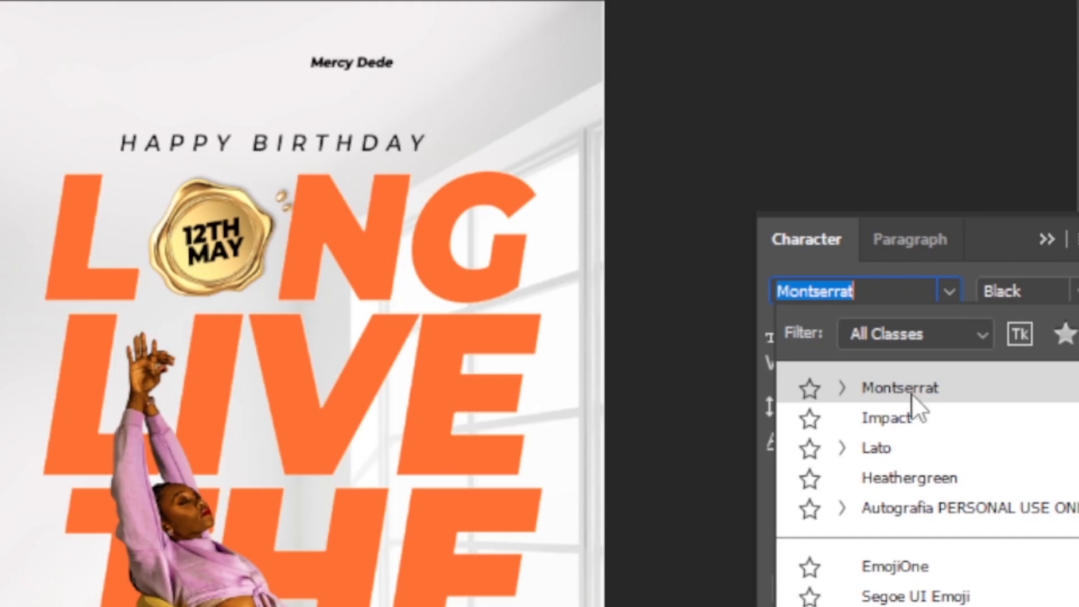
key("Down")
left_click(900, 501)
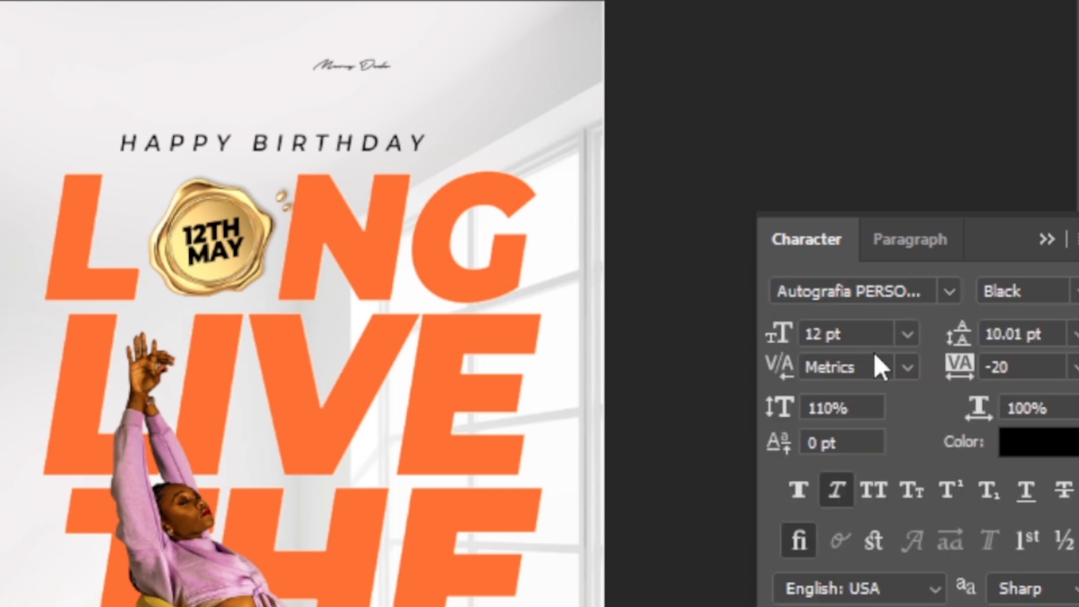
left_click(877, 334)
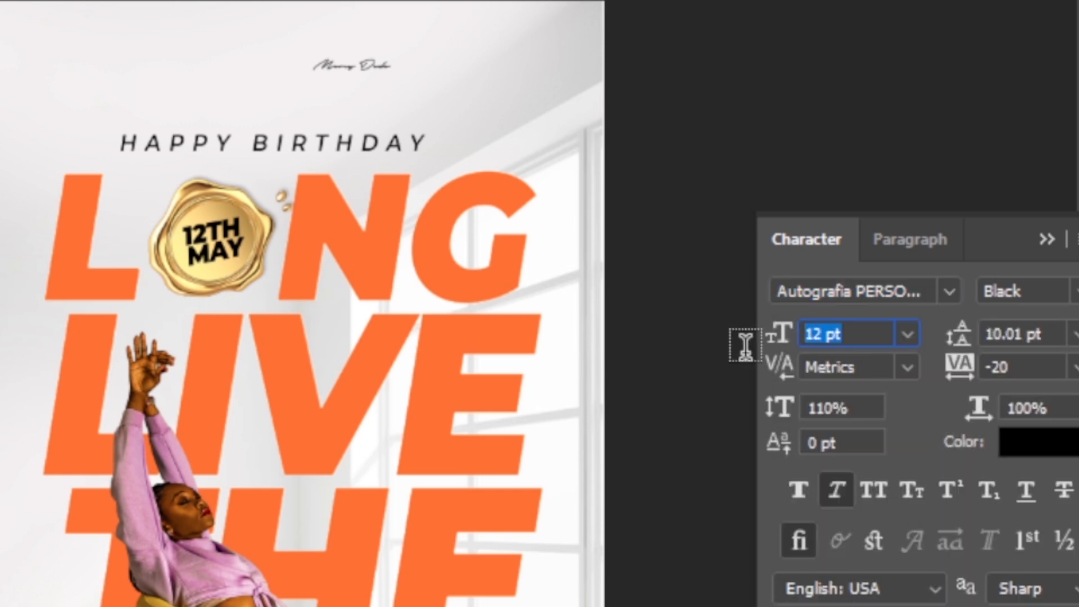
type("49")
key("Return")
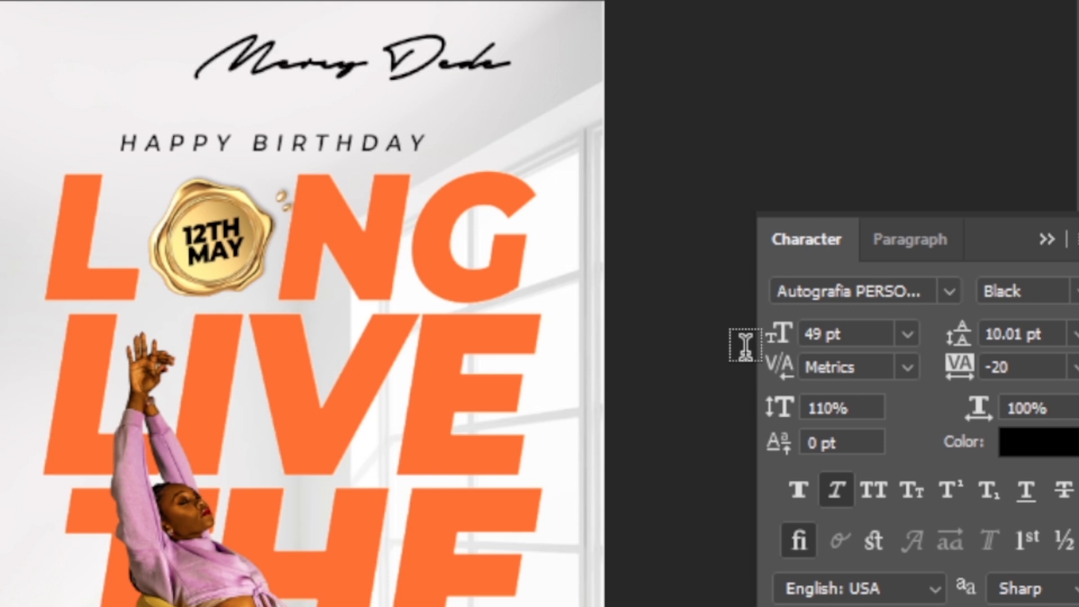
mouse_move(344, 96)
left_mouse_down()
mouse_move(393, 378)
mouse_move(382, 556)
mouse_move(404, 581)
left_mouse_up()
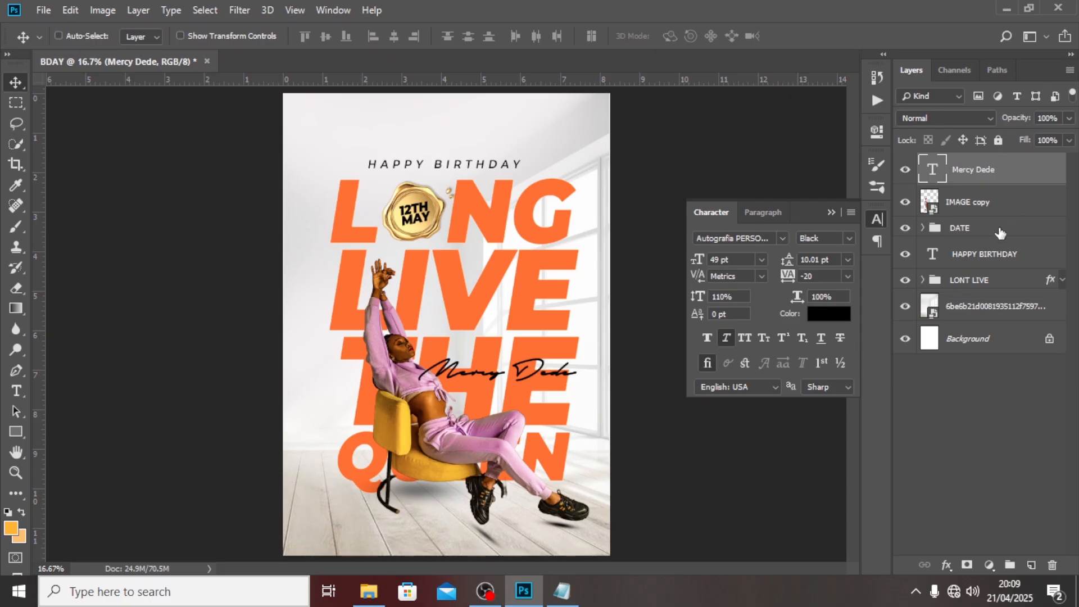
Move the name layer below IMAGE copy and shift the script text slightly down and right.
mouse_move(964, 179)
left_mouse_down()
mouse_move(949, 234)
mouse_move(953, 281)
mouse_move(974, 223)
mouse_move(947, 185)
left_mouse_up()
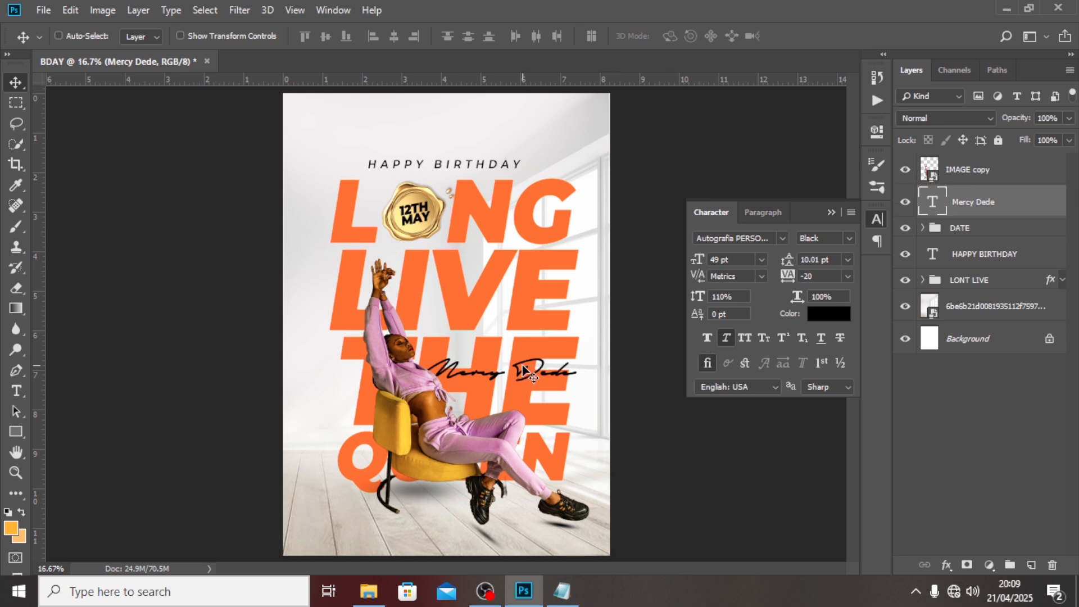
left_click_drag(484, 371, 518, 368)
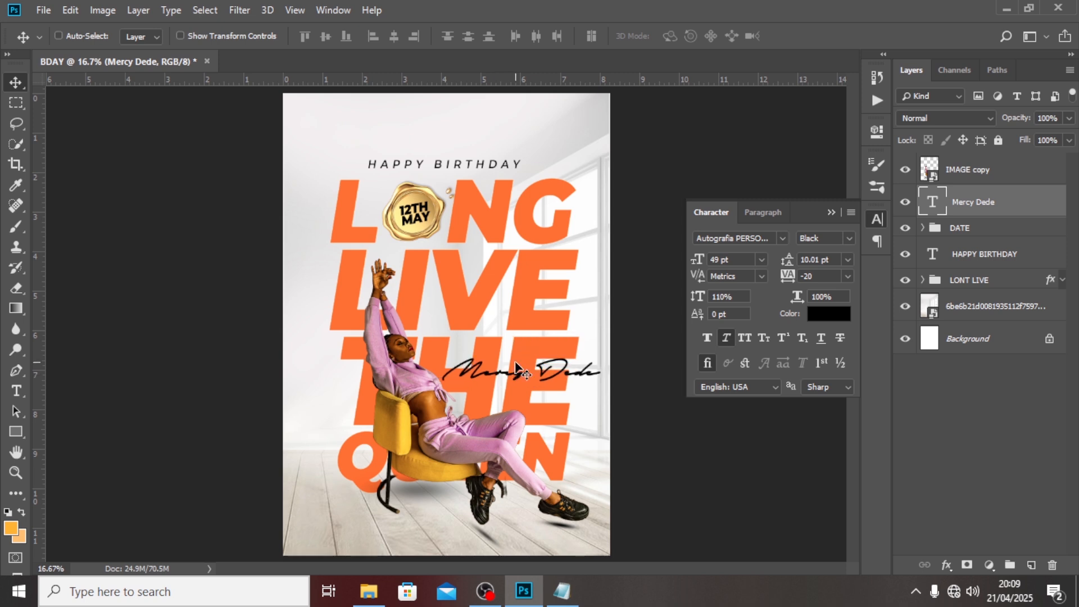
Add a Stroke outline effect to the script name layer.
double_click(1044, 196)
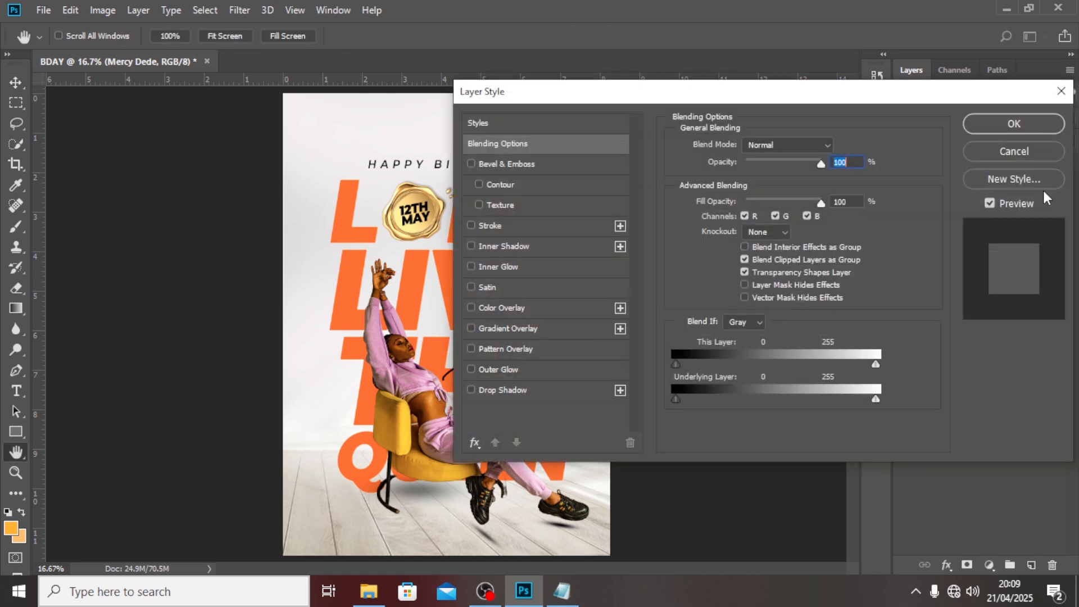
left_click(491, 225)
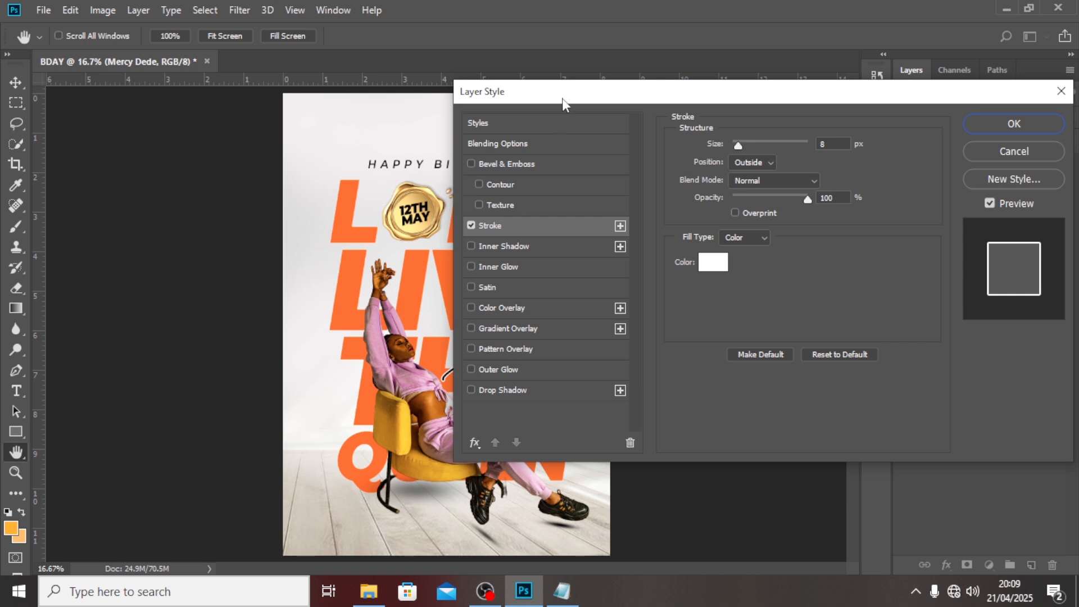
left_click_drag(562, 99, 677, 86)
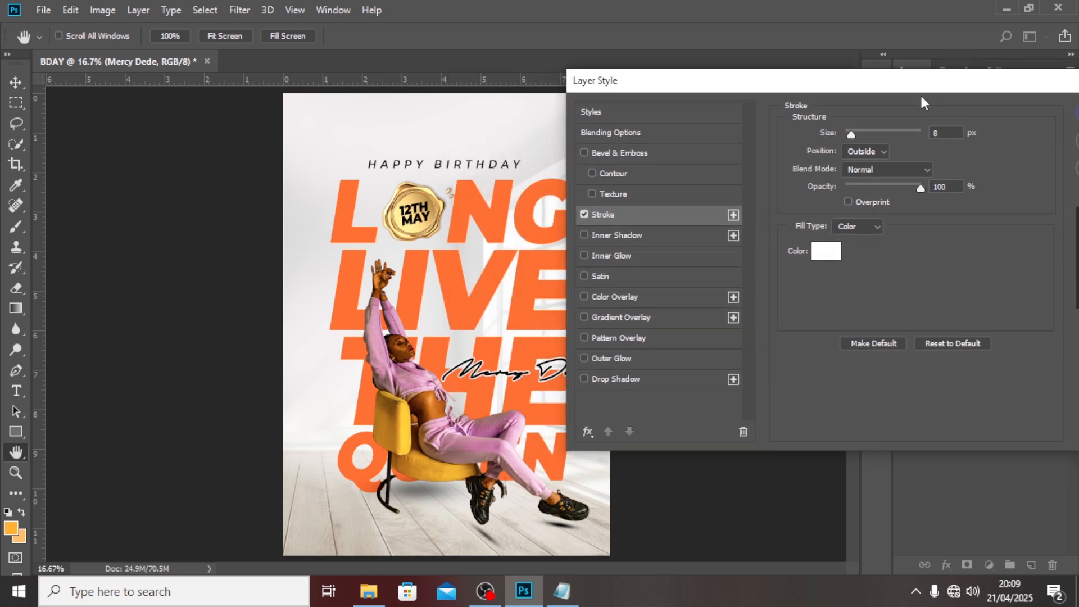
left_click_drag(922, 103, 753, 89)
left_click(974, 120)
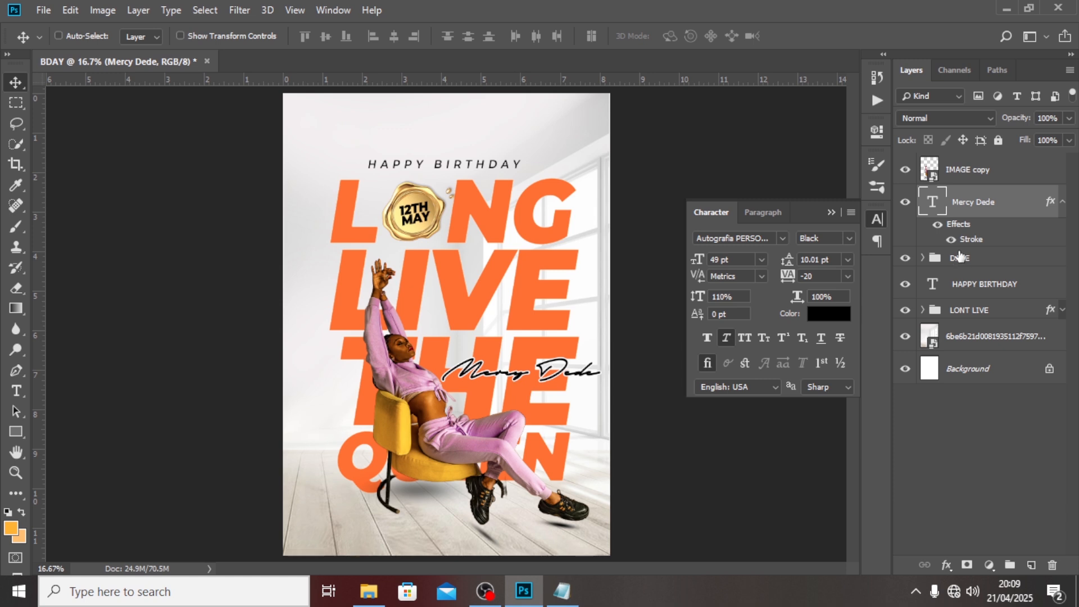
Nudge the signature slightly lower and put its layer in a group named NAME.
left_click_drag(513, 365, 515, 377)
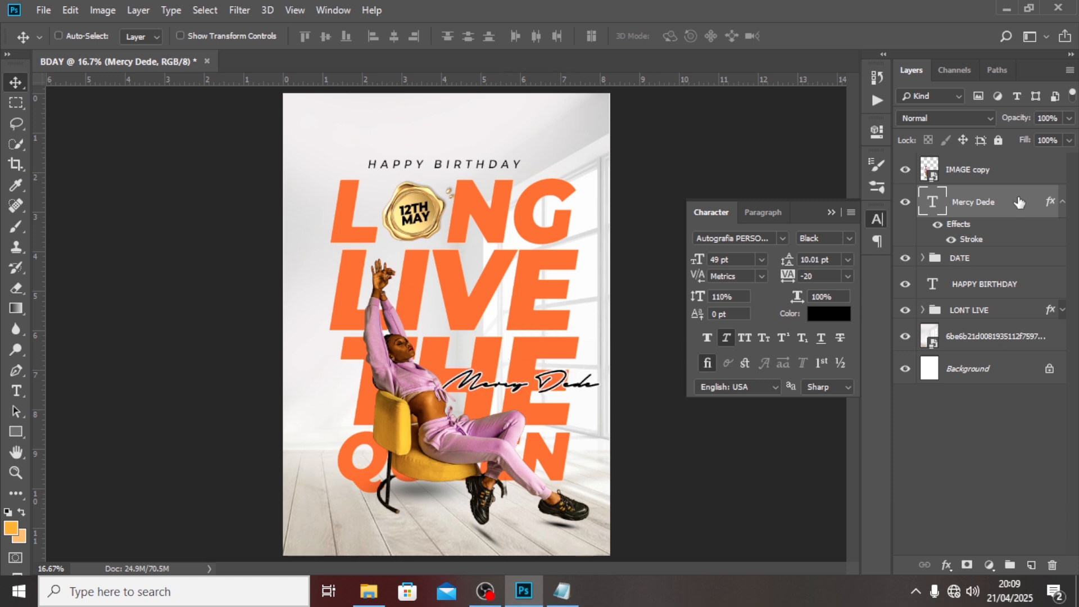
left_click(1062, 202)
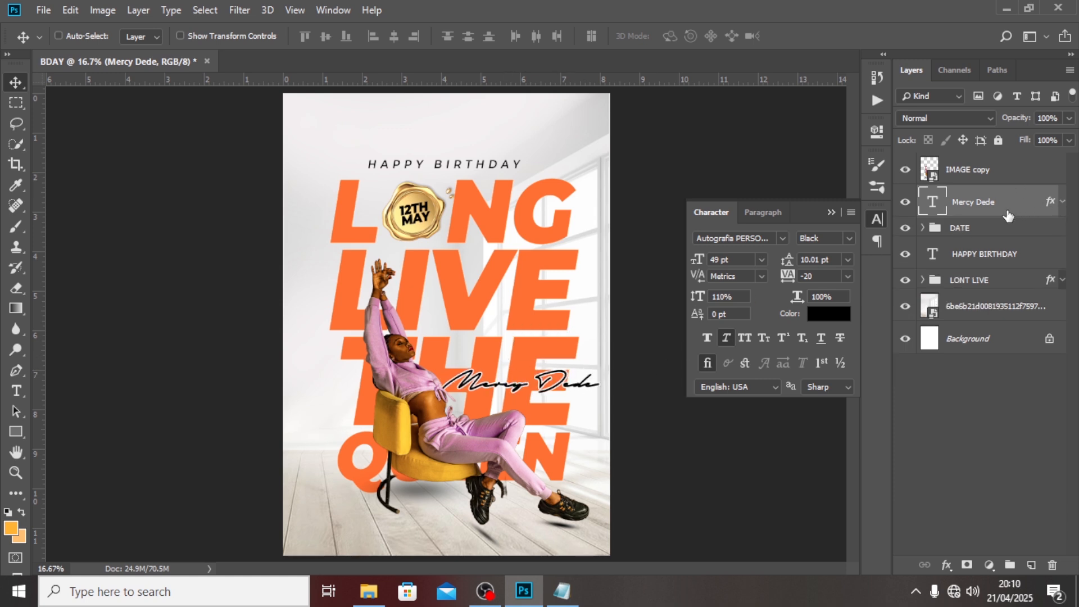
key("ctrl+g")
double_click(970, 195)
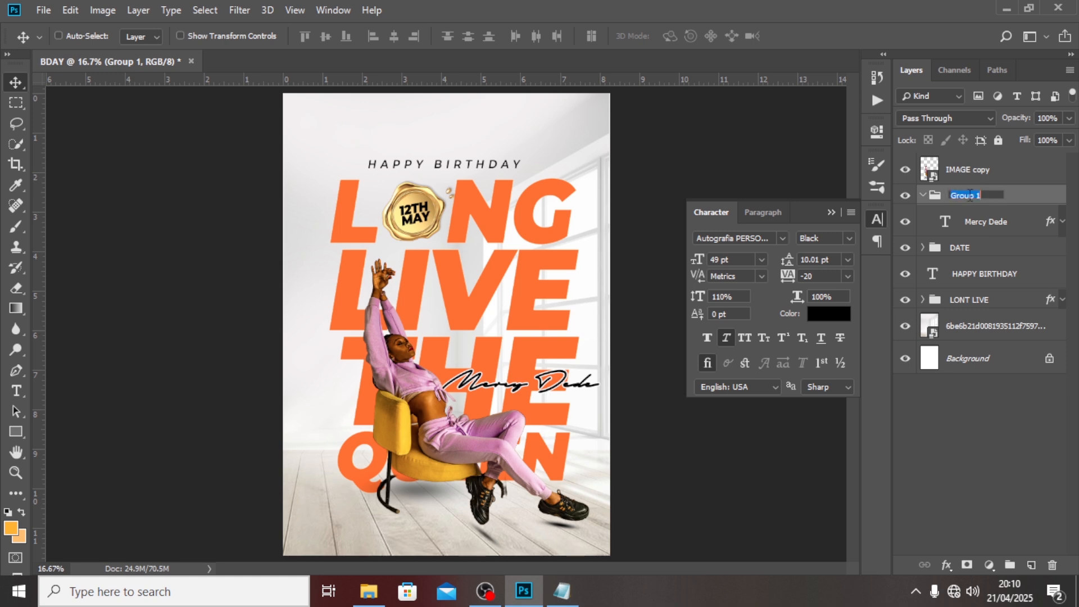
type("NAME")
key("Return")
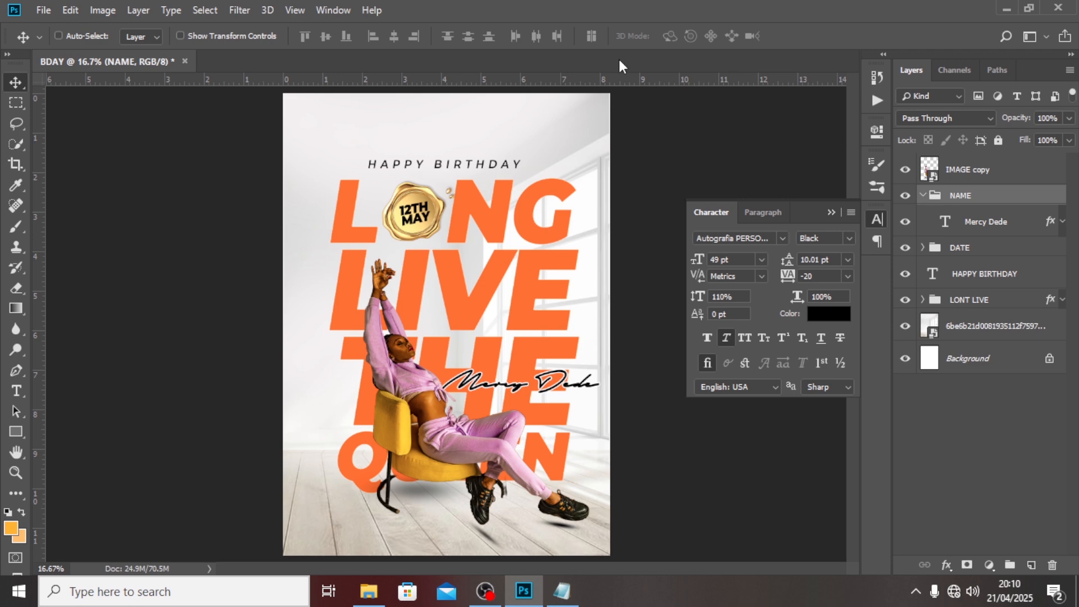
Place the BALOON 1 image embedded onto the poster.
left_click(42, 10)
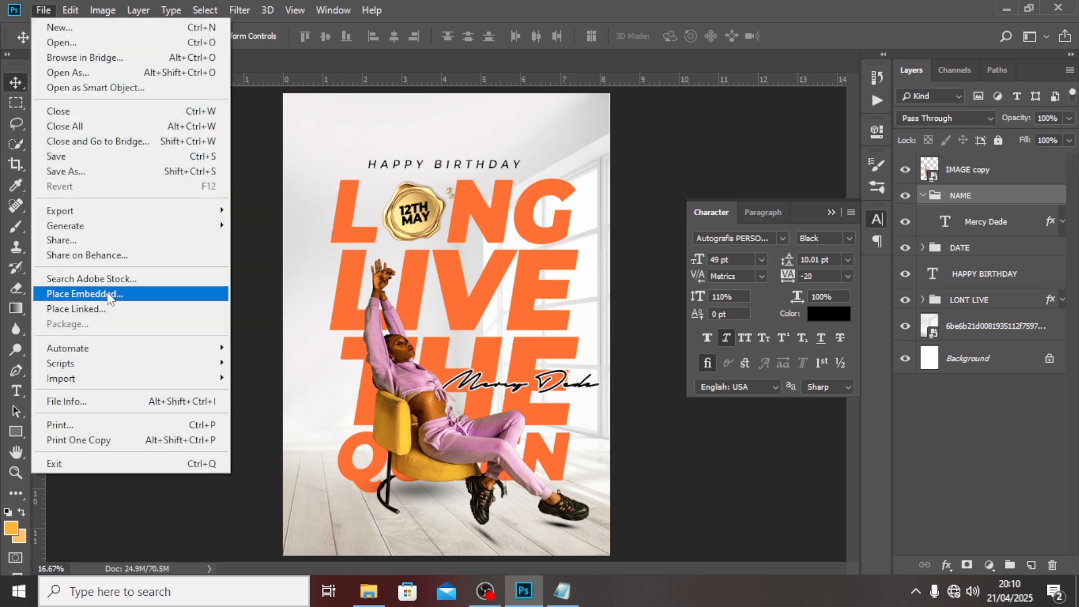
left_click(112, 294)
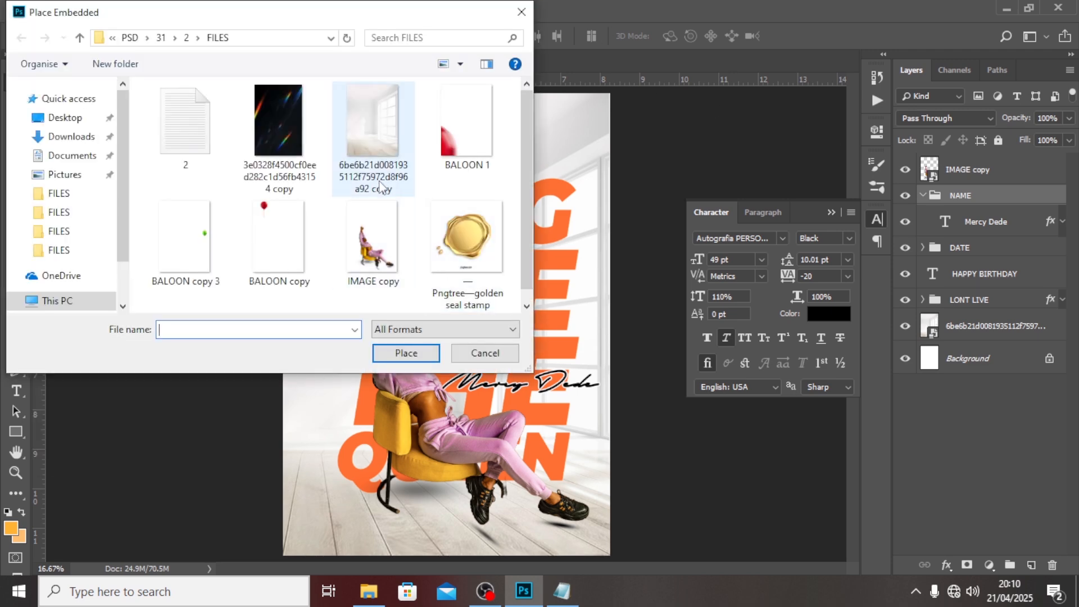
left_click(466, 124)
left_click(405, 352)
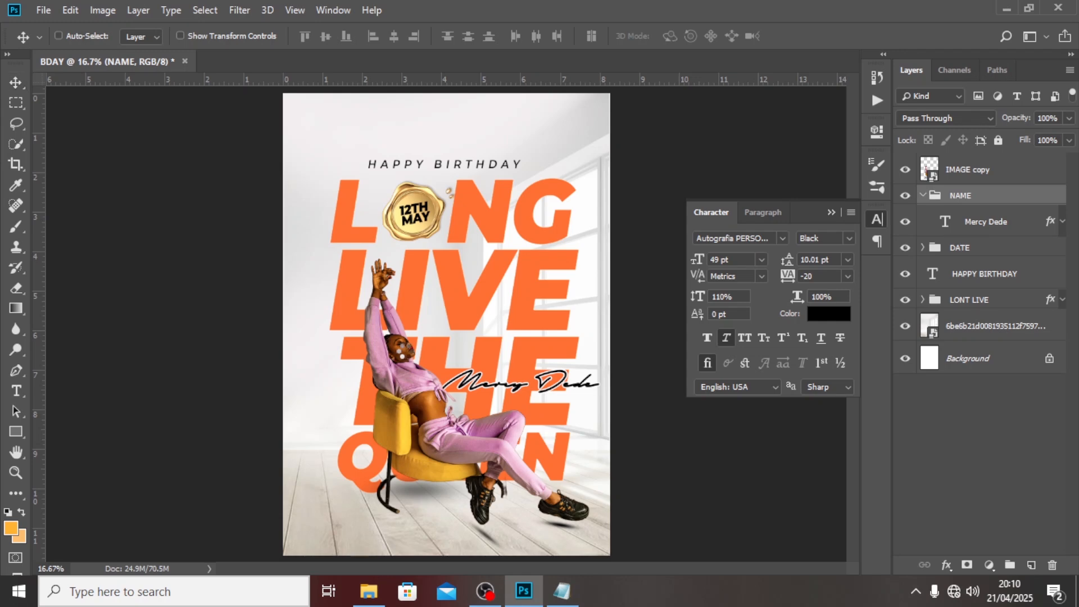
key("Return")
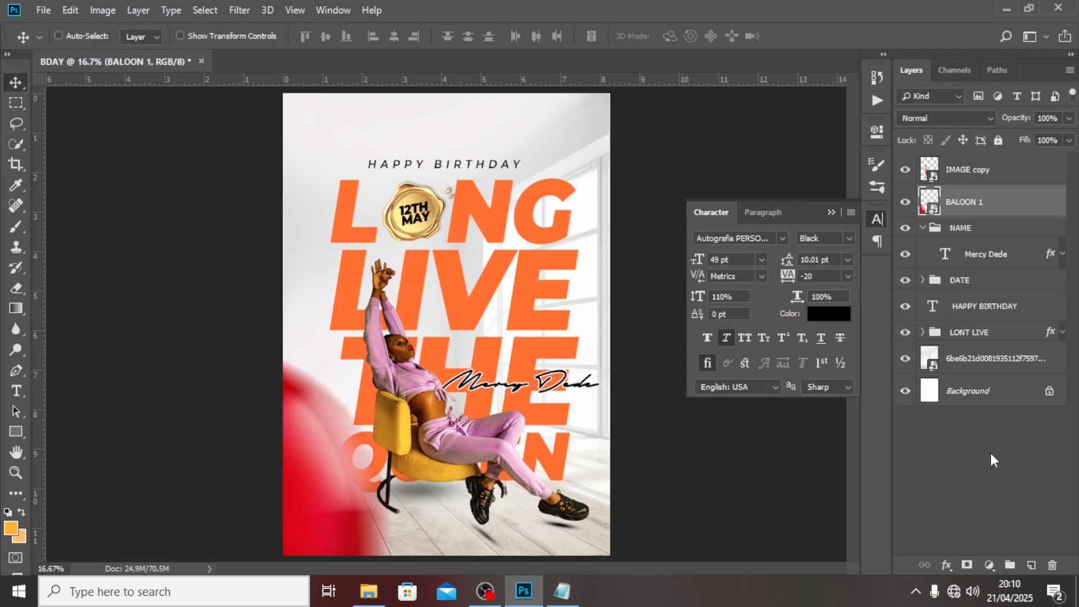
Place the BALOON copy 3 green balloon image onto the poster.
left_click(42, 10)
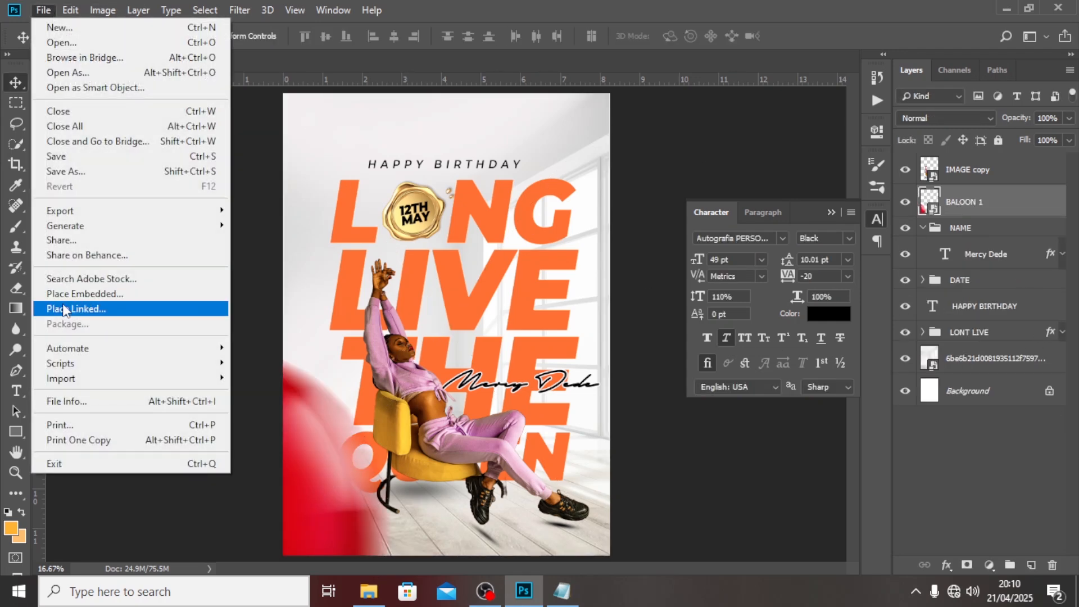
left_click(90, 293)
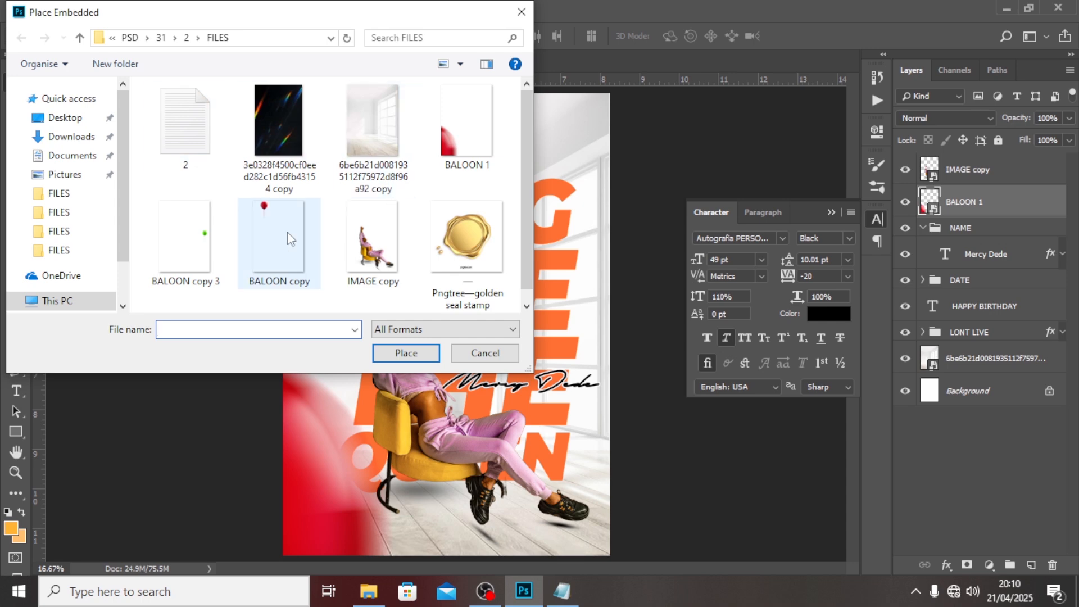
left_click(185, 239)
left_click(415, 353)
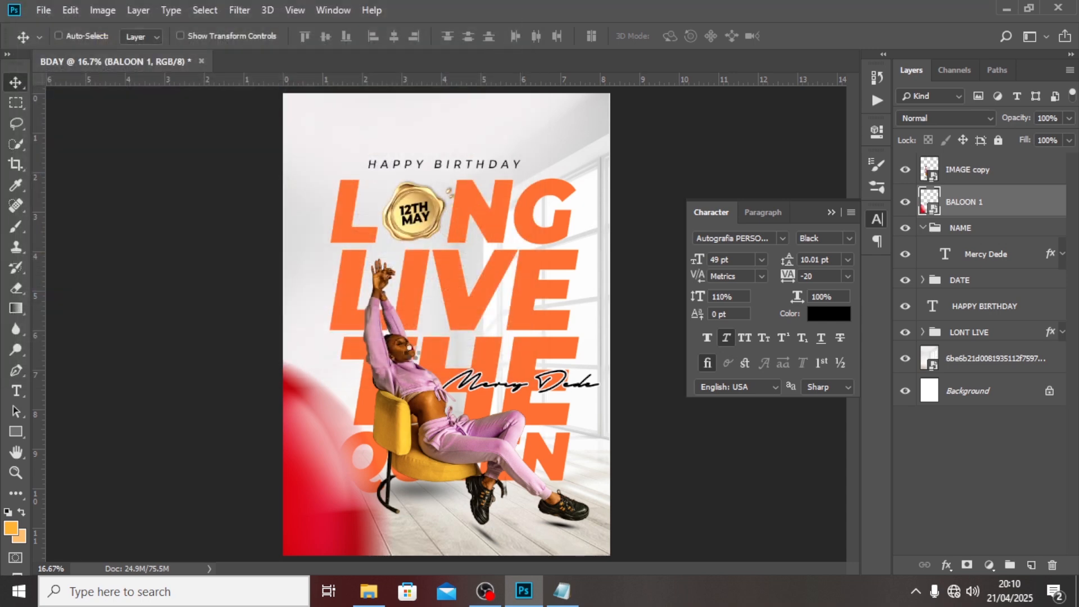
key("Return")
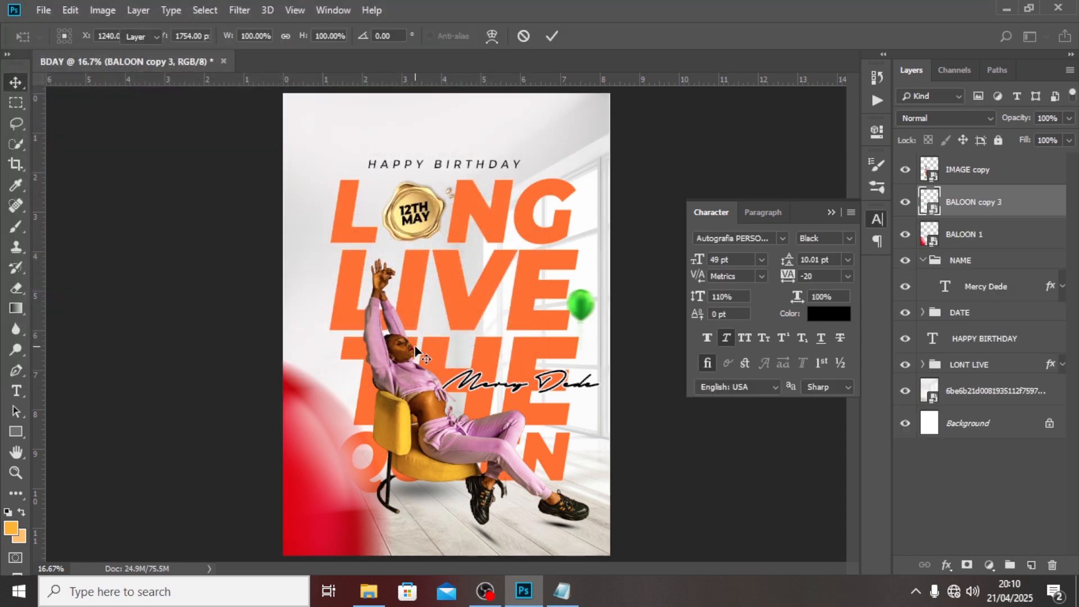
Place the BALOON copy red balloon image near the top of the poster.
left_click(44, 10)
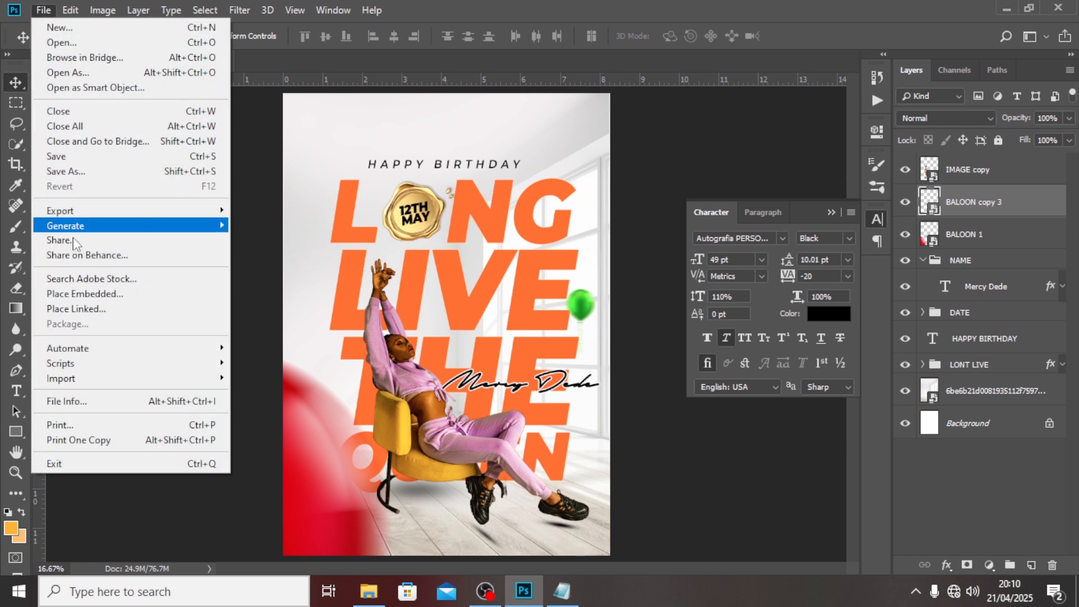
left_click(79, 295)
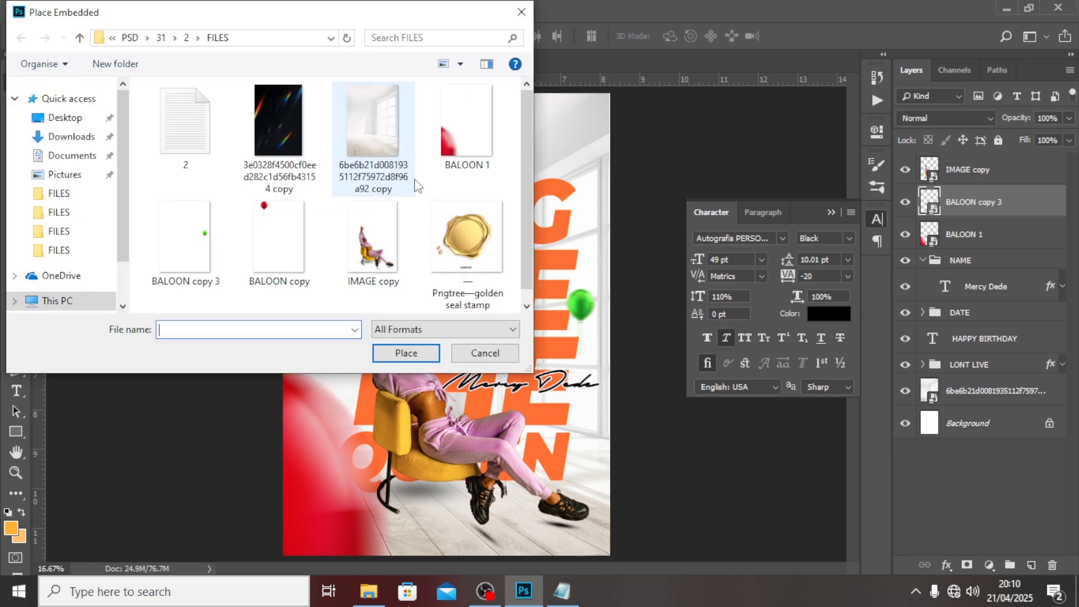
left_click(301, 226)
left_click(406, 353)
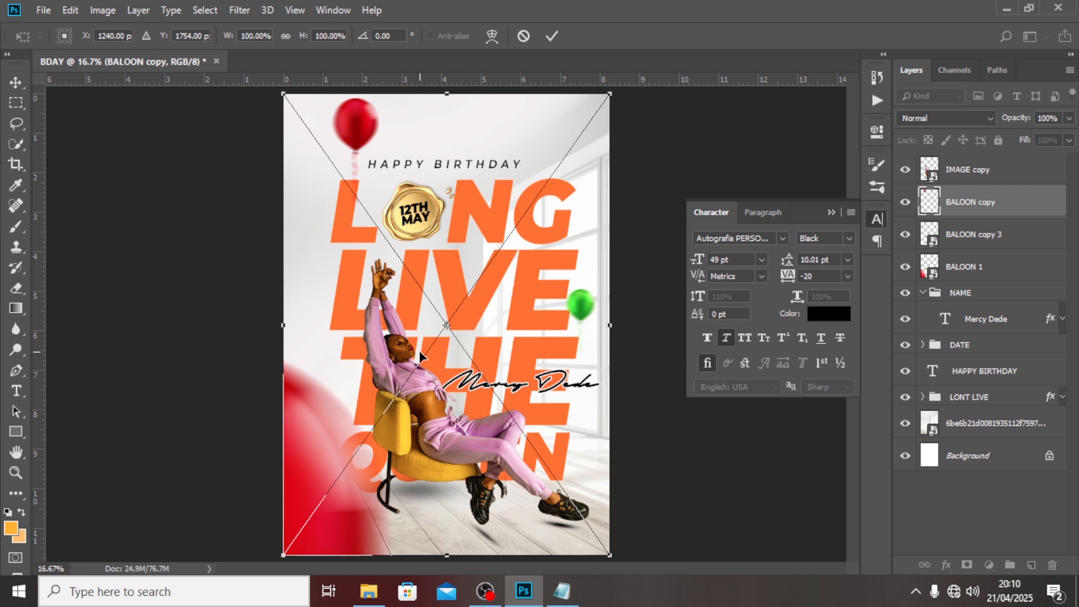
key("Return")
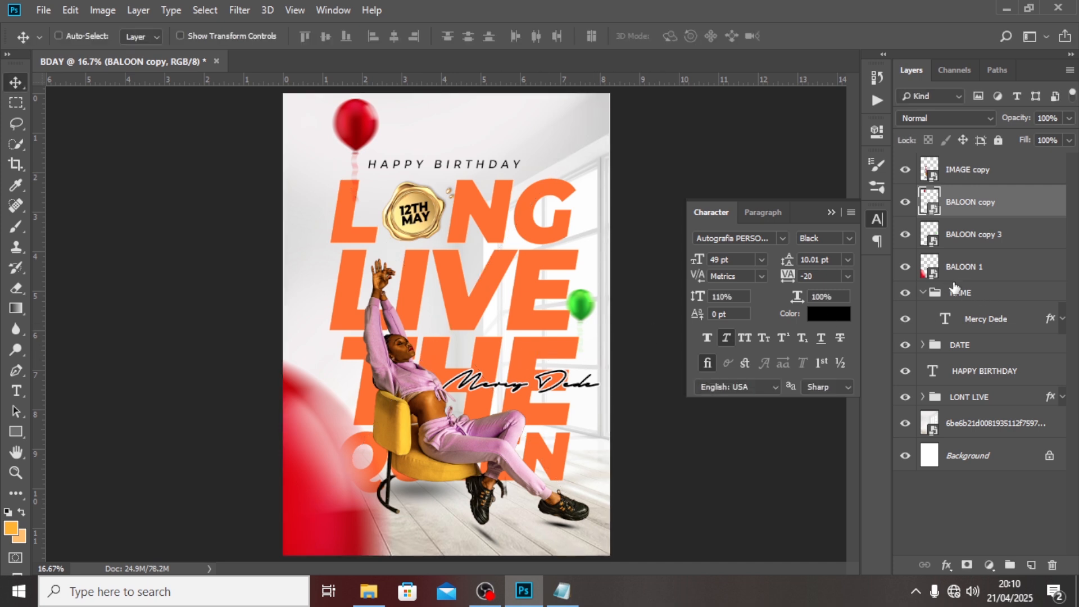
Group the three balloon layers into a group named BALOONS.
left_click(954, 279, "shift")
key("ctrl+g")
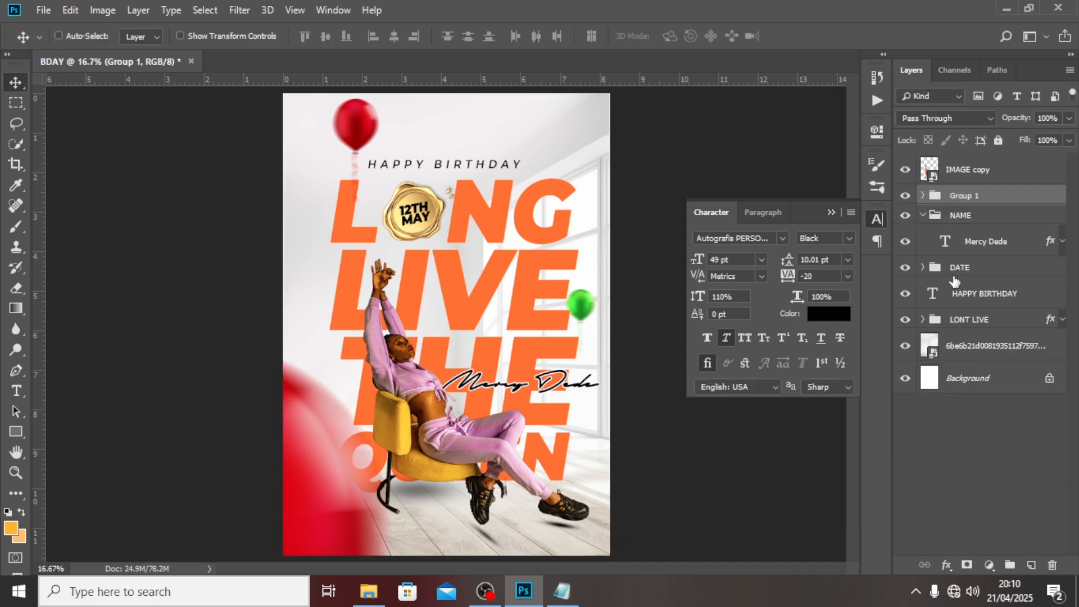
double_click(967, 195)
type("BALOONS")
key("Return")
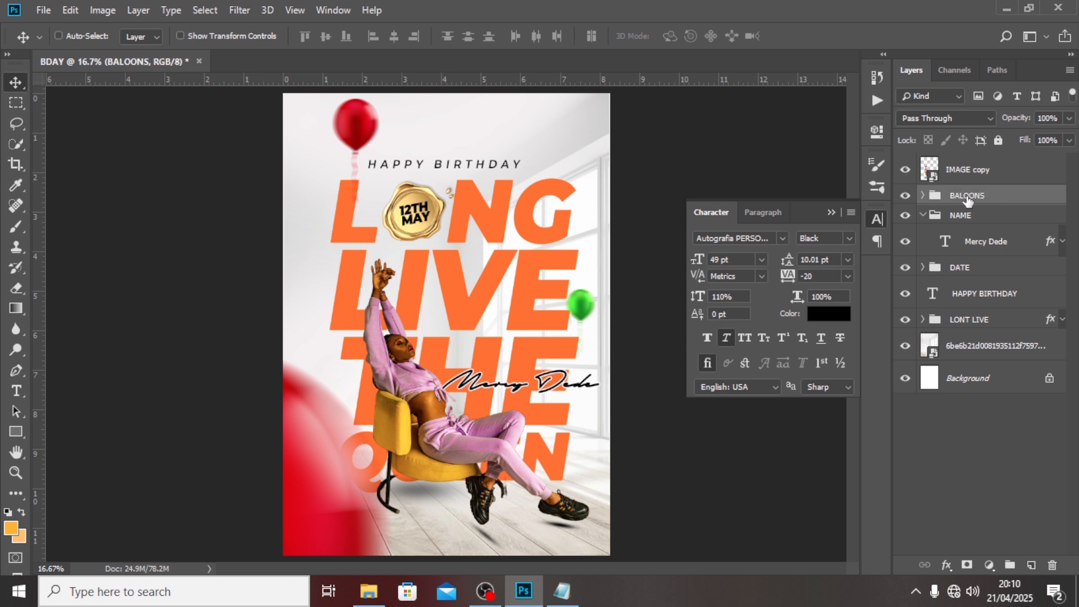
Put the IMAGE copy model layer into a new group named IMAGE.
left_click(922, 215)
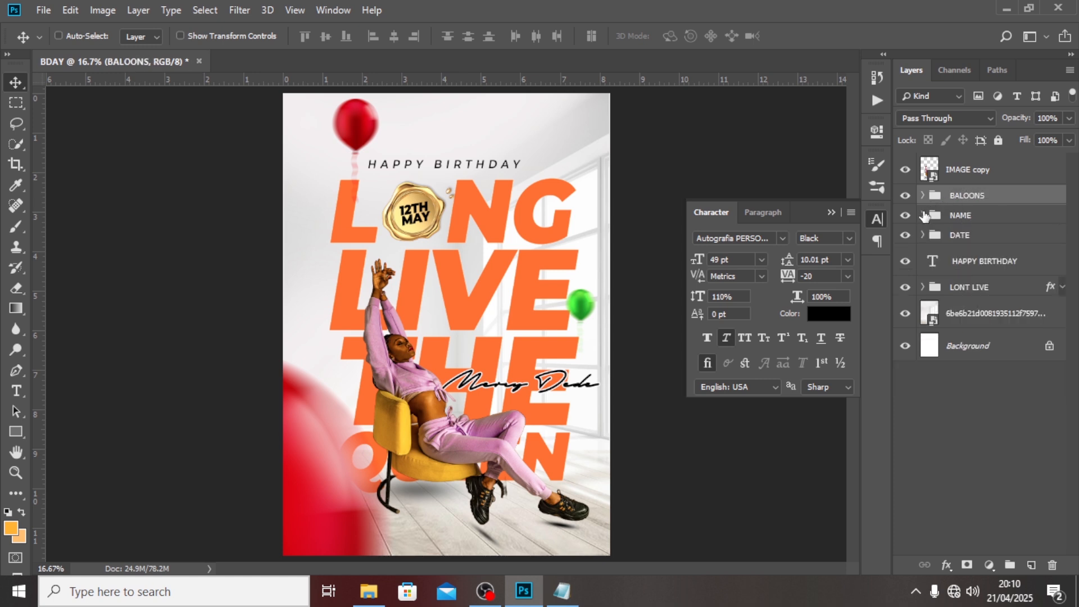
left_click(962, 180)
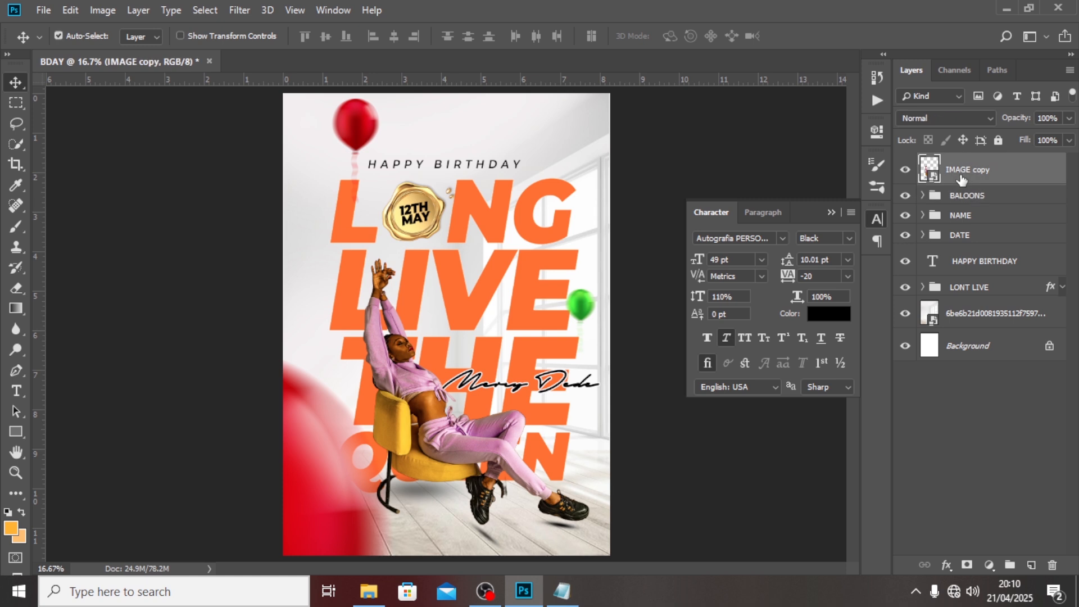
key("ctrl+g")
double_click(969, 164)
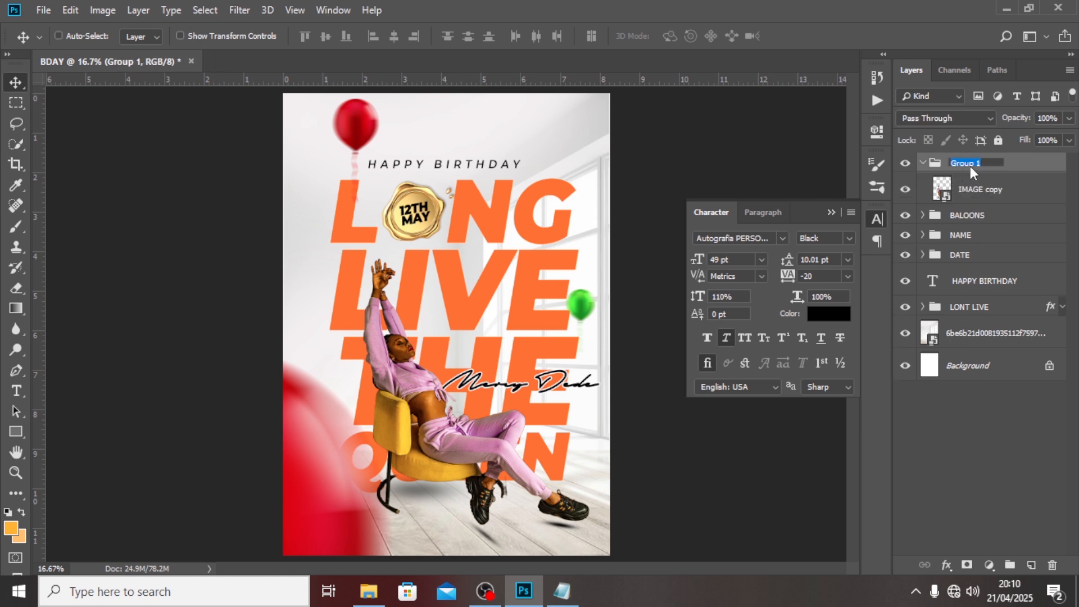
type("IMAGE")
key("Return")
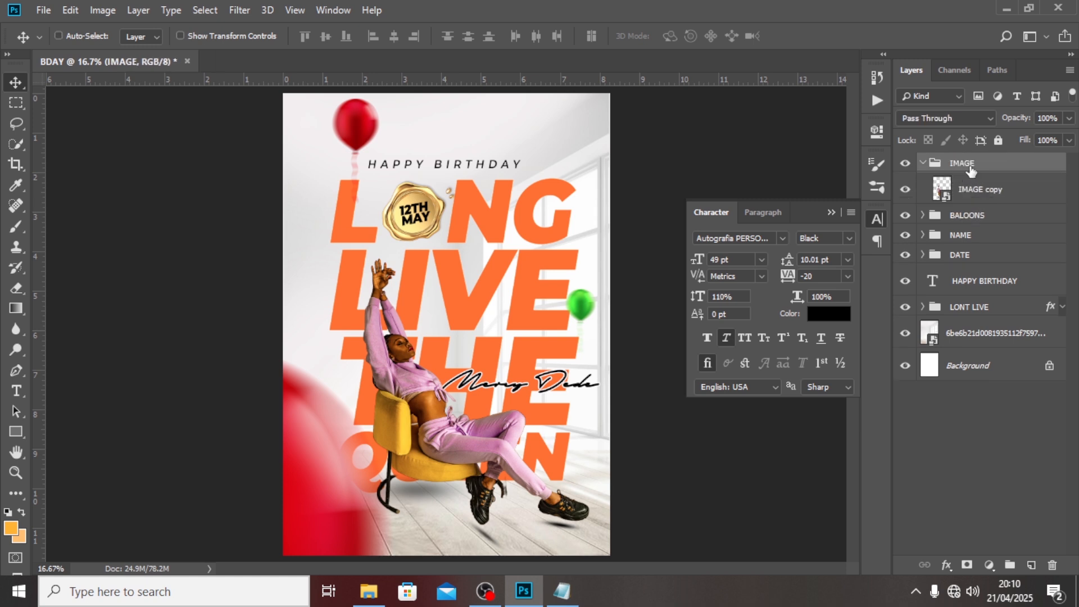
On a new layer, paint a 700 px soft white glow over the V of LIVE.
left_click(922, 163)
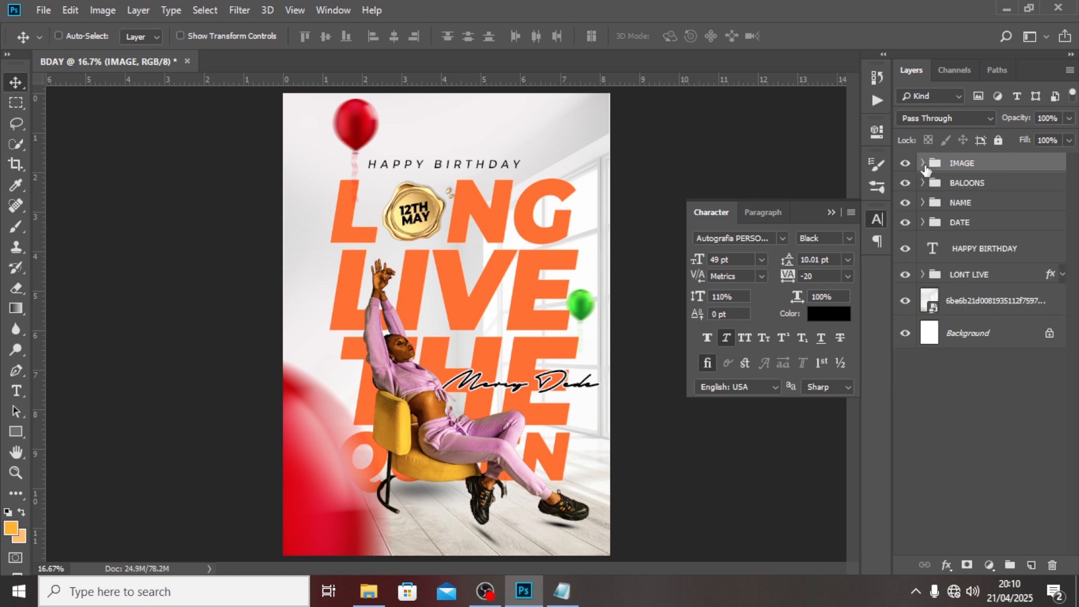
left_click(1033, 564)
key("b")
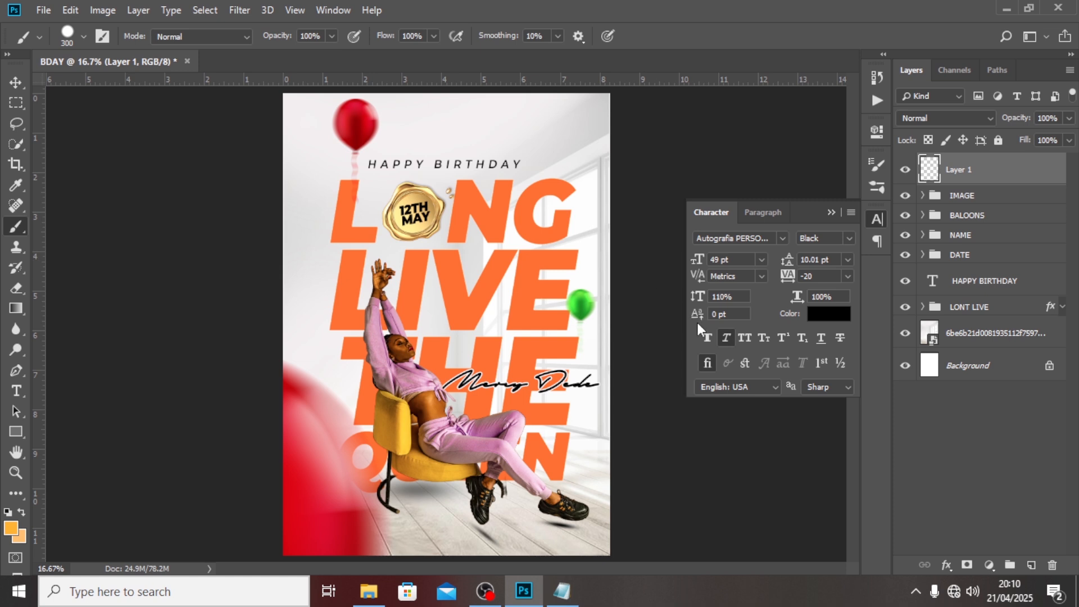
key("bracketright")
key("bracketright")
key("bracketright")
key("bracketright")
left_click(84, 37)
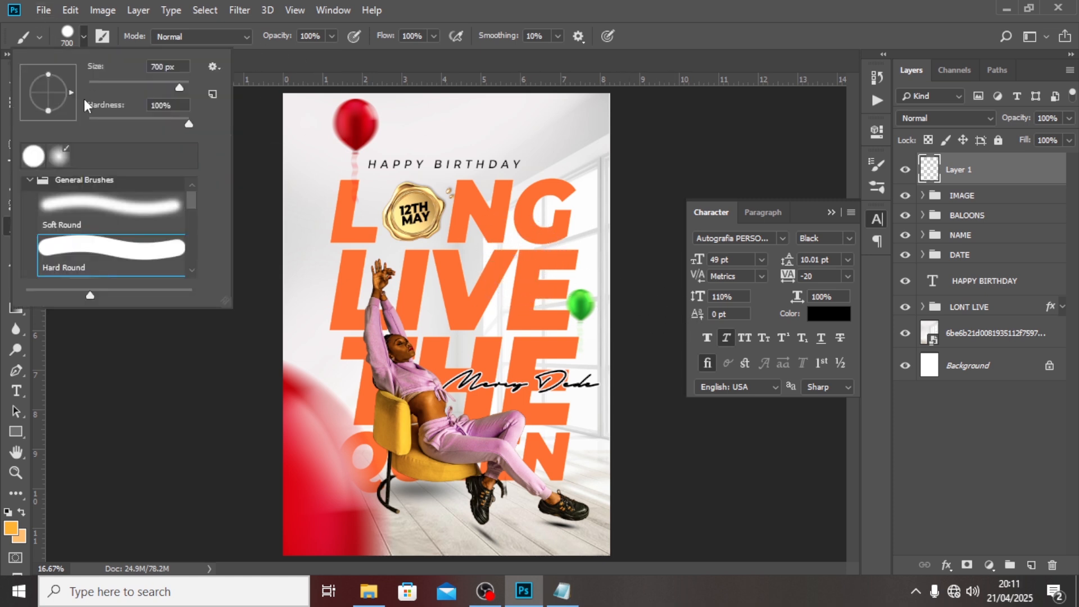
double_click(59, 156)
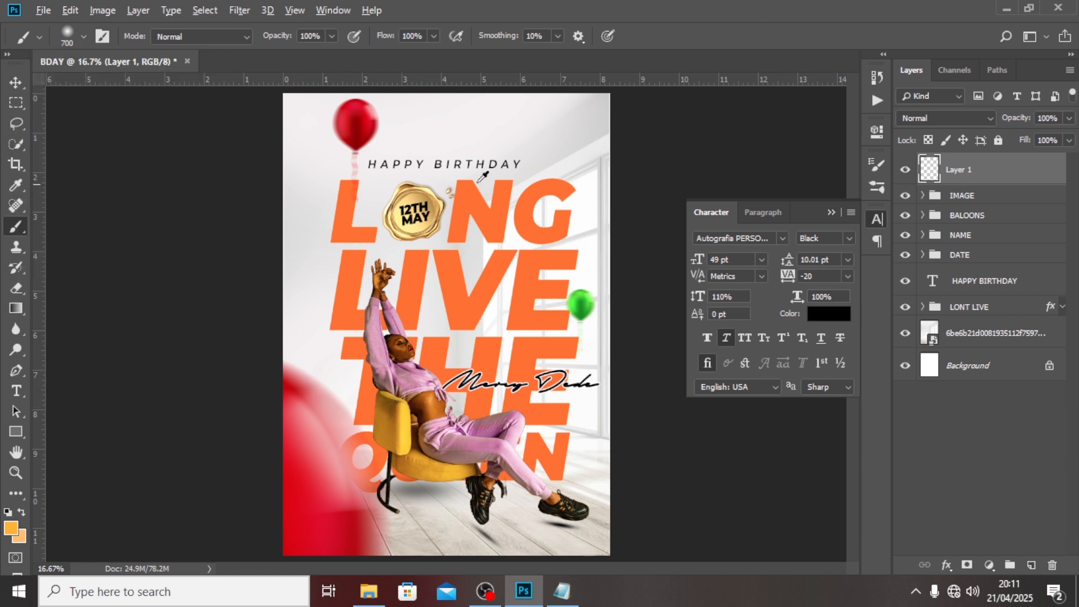
left_click(471, 144, "alt")
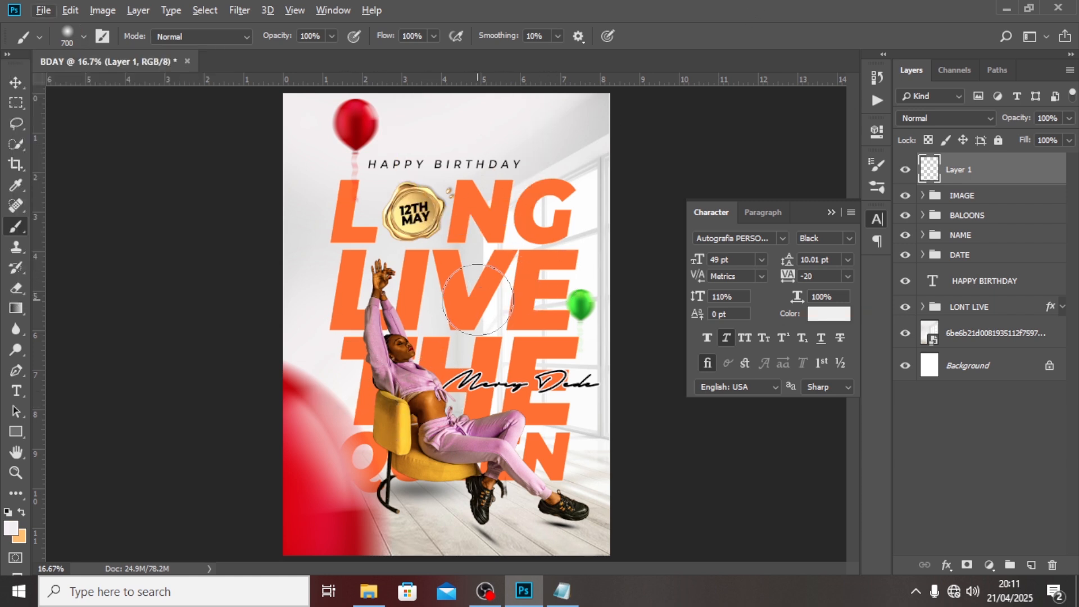
left_click(478, 296)
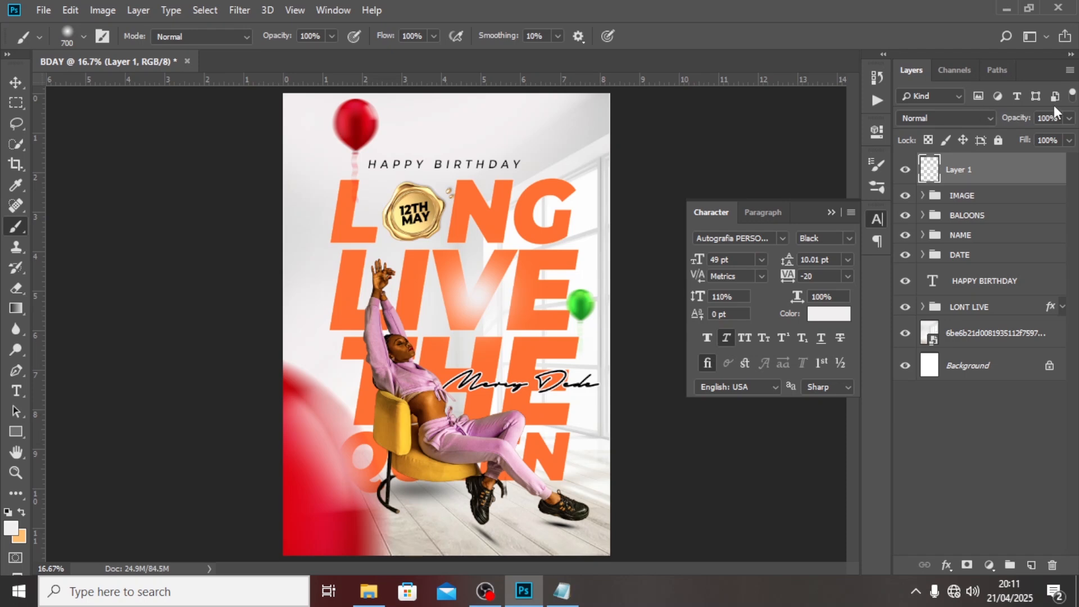
Set the white glow to 50% opacity and shift it to the right.
left_click_drag(1051, 115, 1035, 110)
type("50")
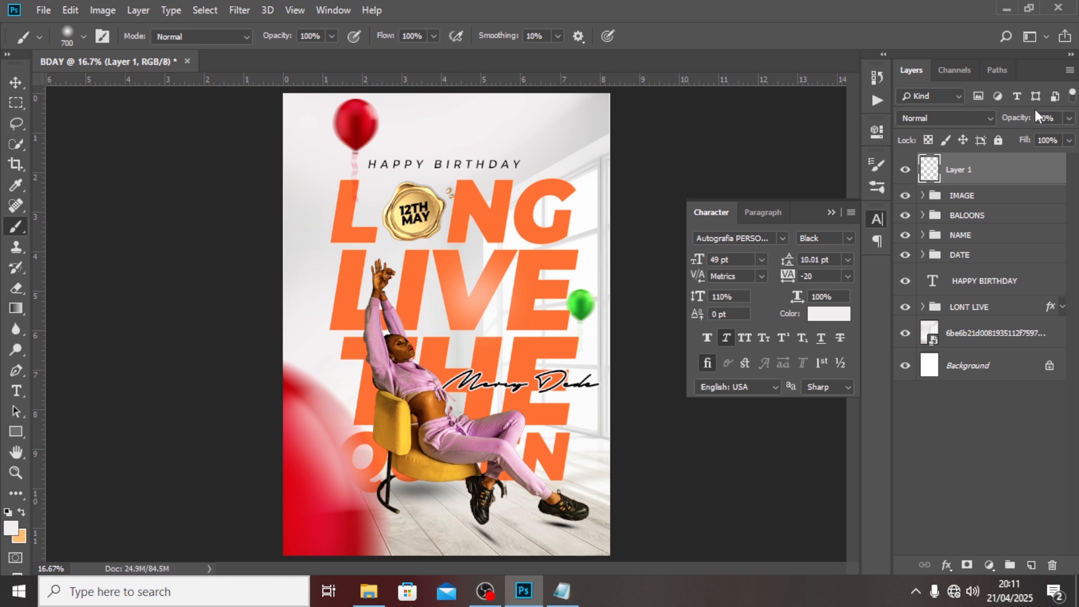
type("v")
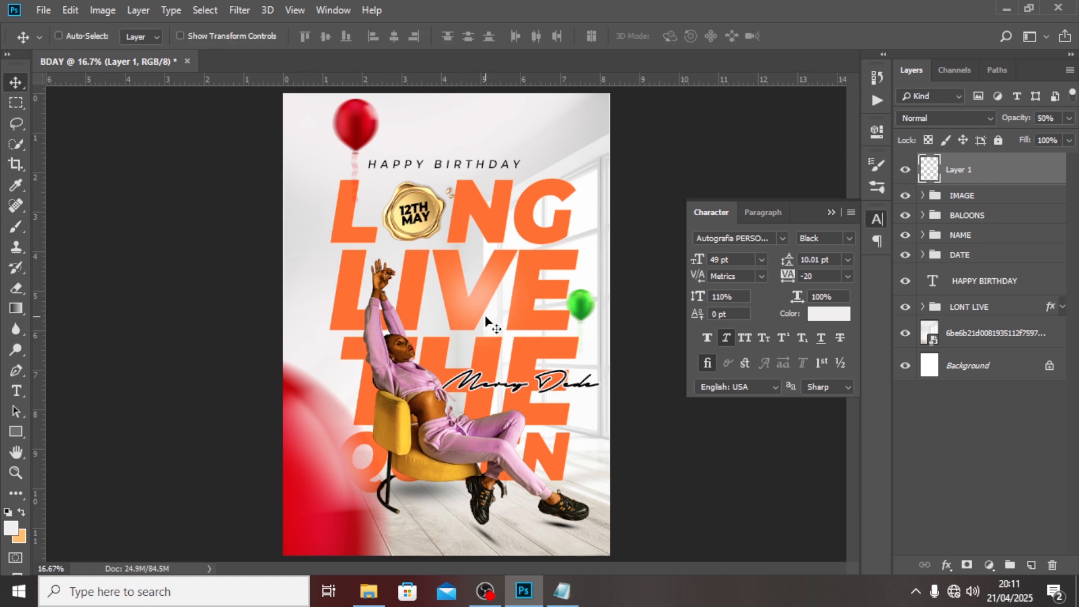
left_click_drag(487, 323, 579, 285)
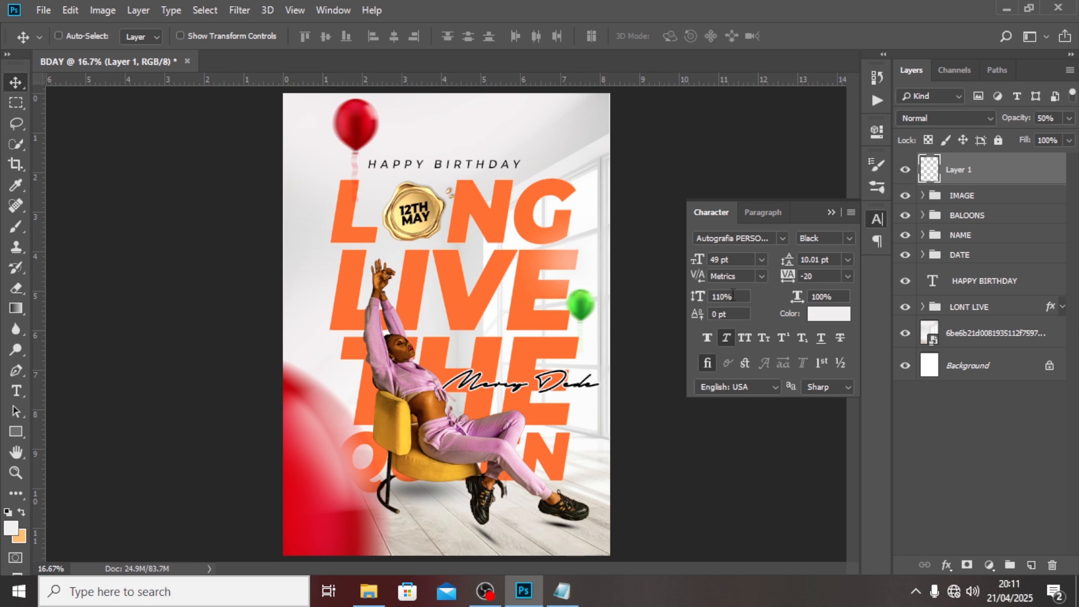
Duplicate the glow twice, spreading copies down-left and up-left, the newest at 78% opacity.
key("ctrl+j")
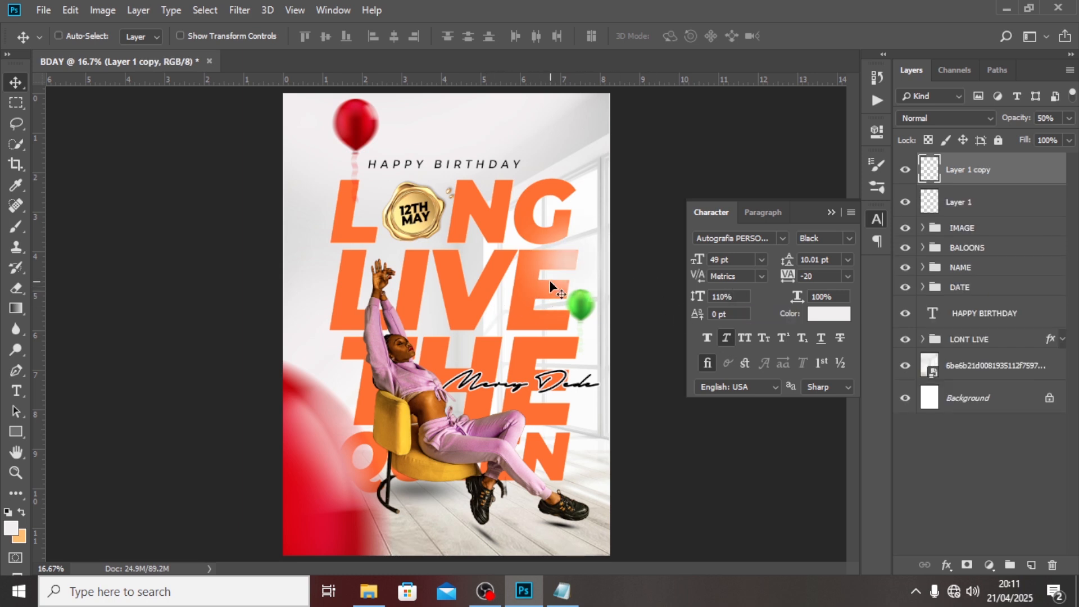
left_click_drag(551, 287, 456, 426)
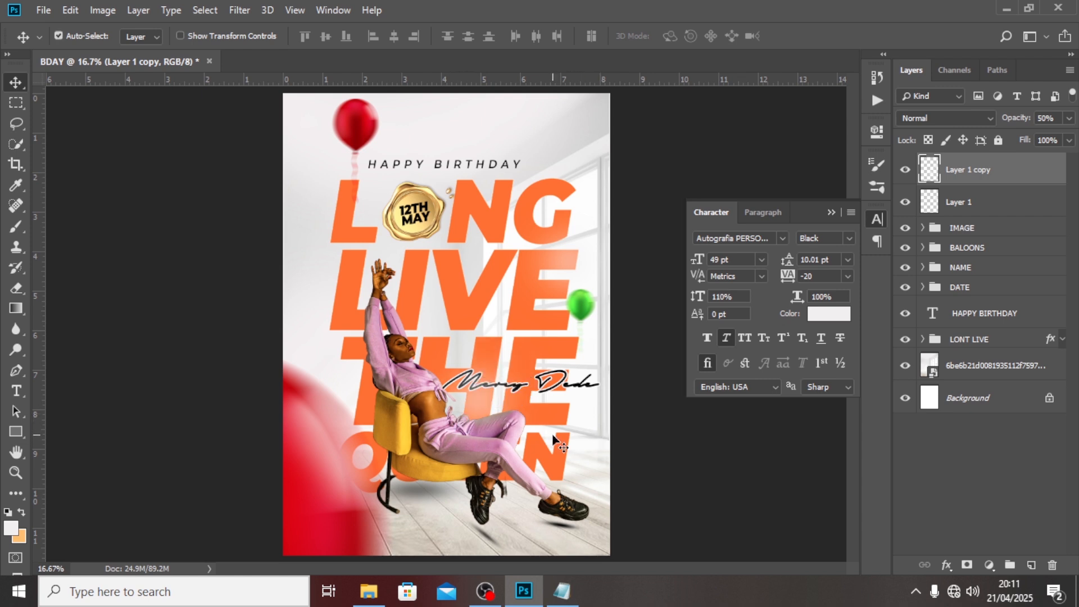
key("ctrl+j")
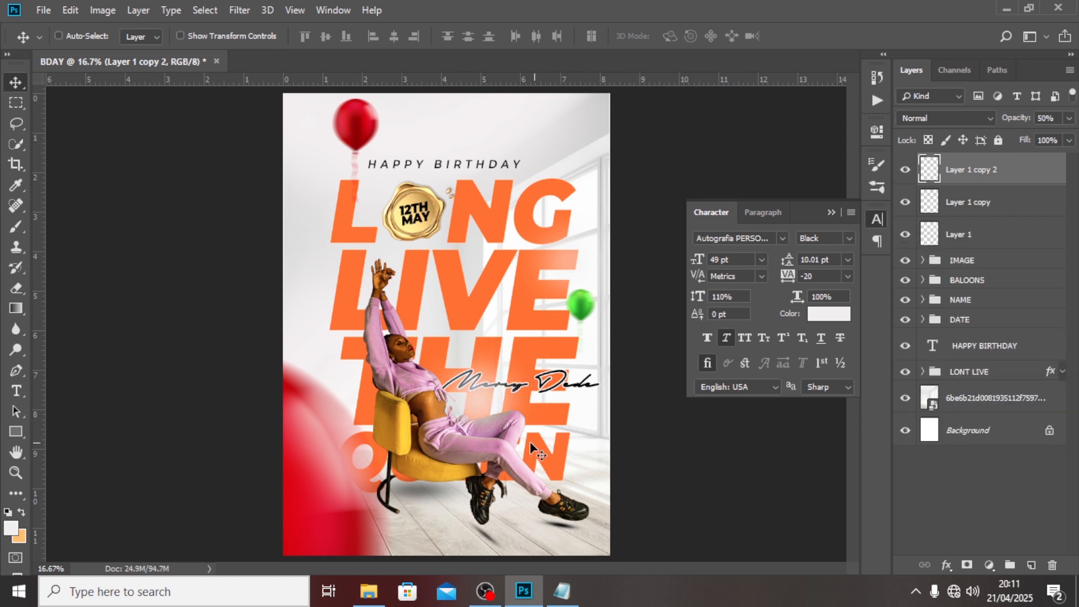
left_click_drag(567, 389, 516, 128)
left_click(1067, 119)
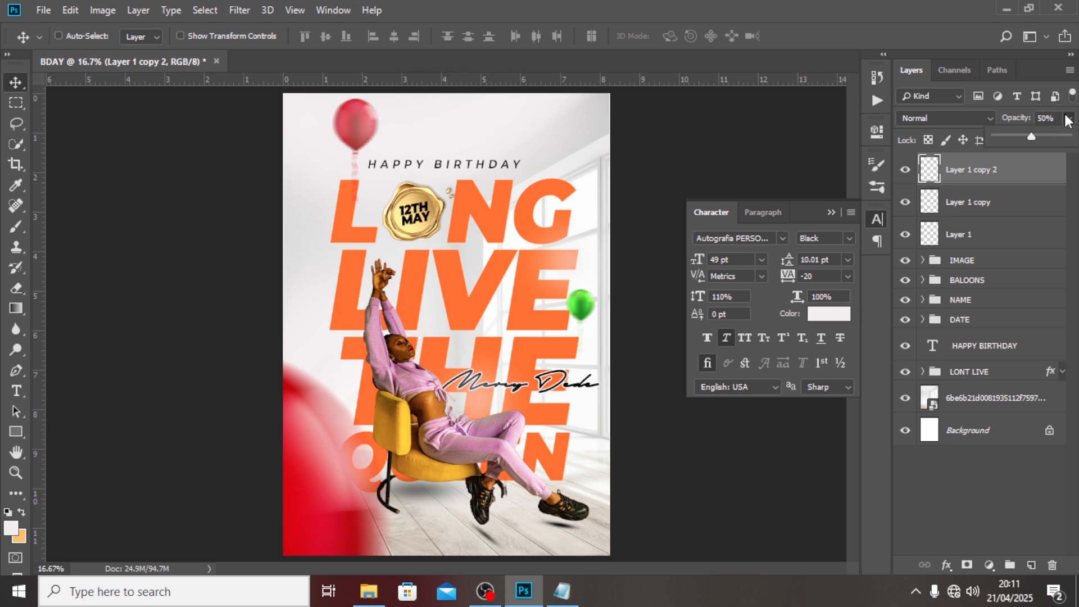
left_click_drag(1046, 134, 1052, 132)
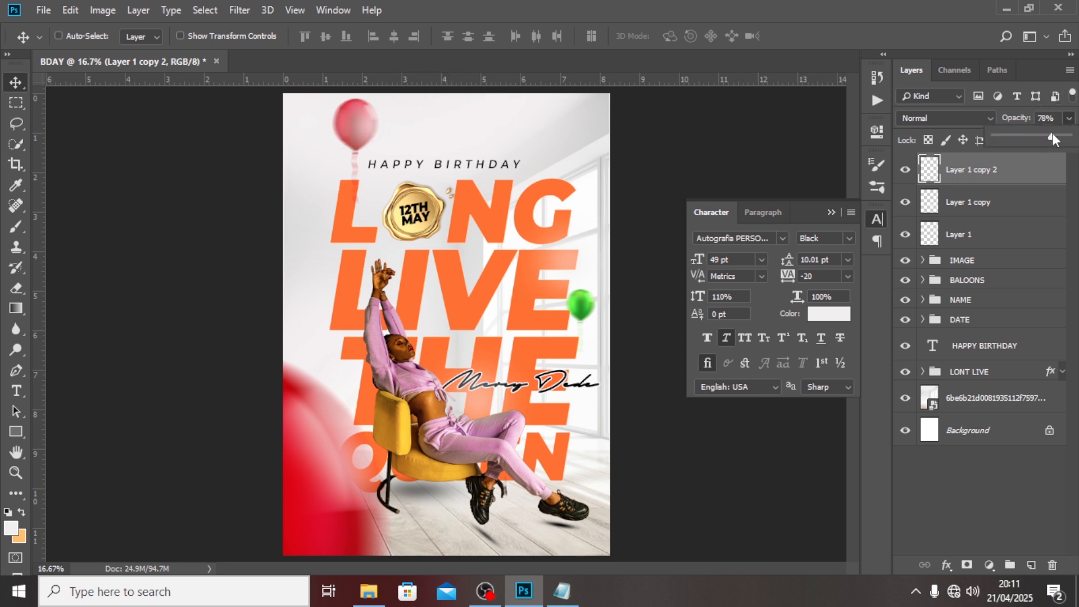
left_click_drag(363, 129, 369, 107)
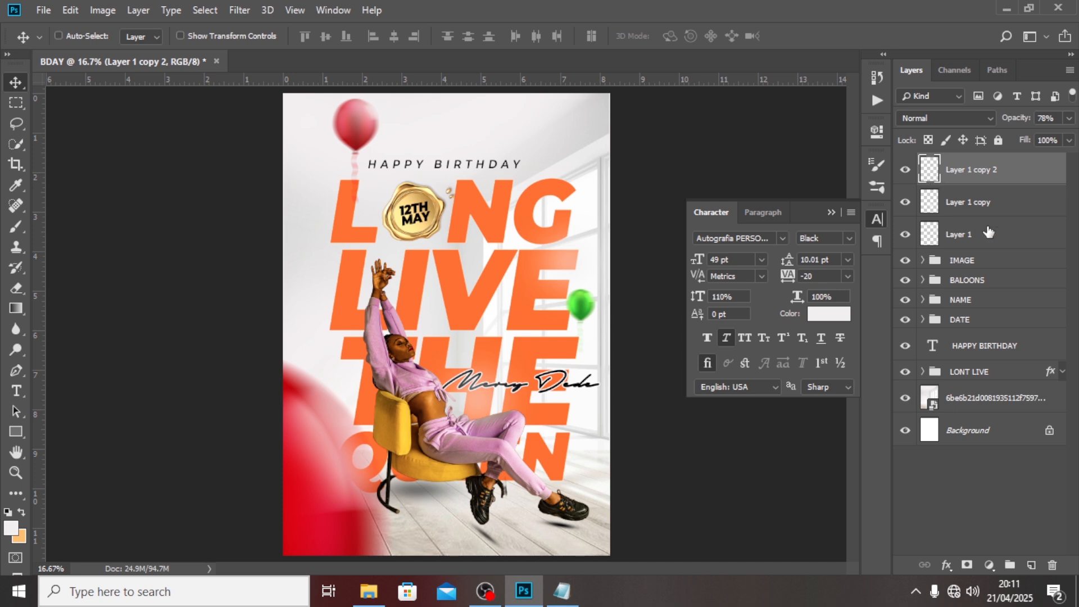
Group the three white glow layers as GLOW 1.
left_click(974, 233, "shift")
key("ctrl+g")
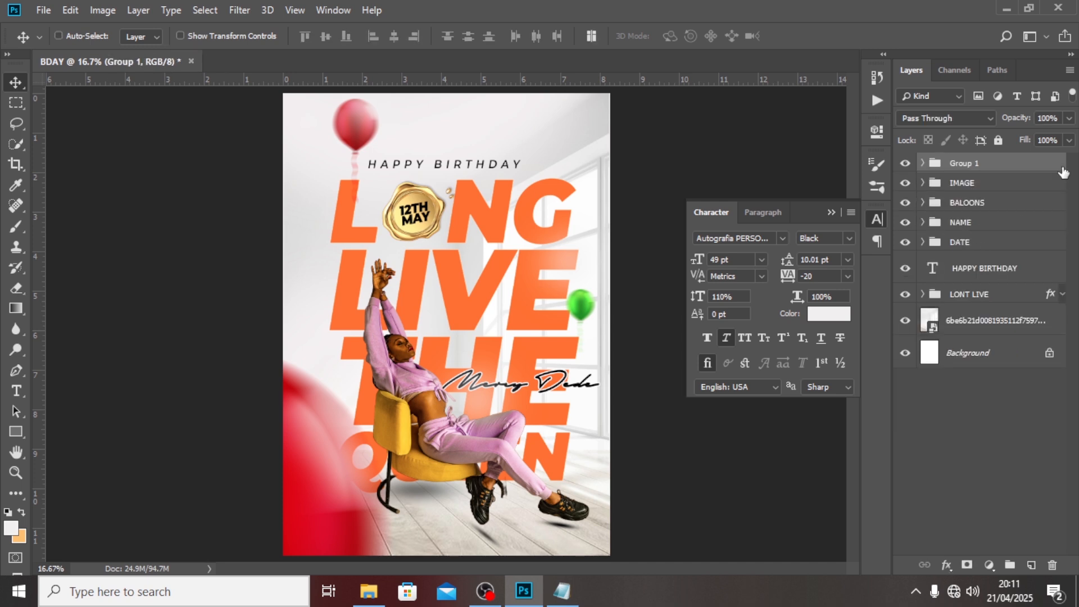
double_click(971, 163)
type("GLOW 1")
key("Return")
Paint a white glow on a new layer, enlarge it to about 224%, and move it lower.
left_click(1031, 565)
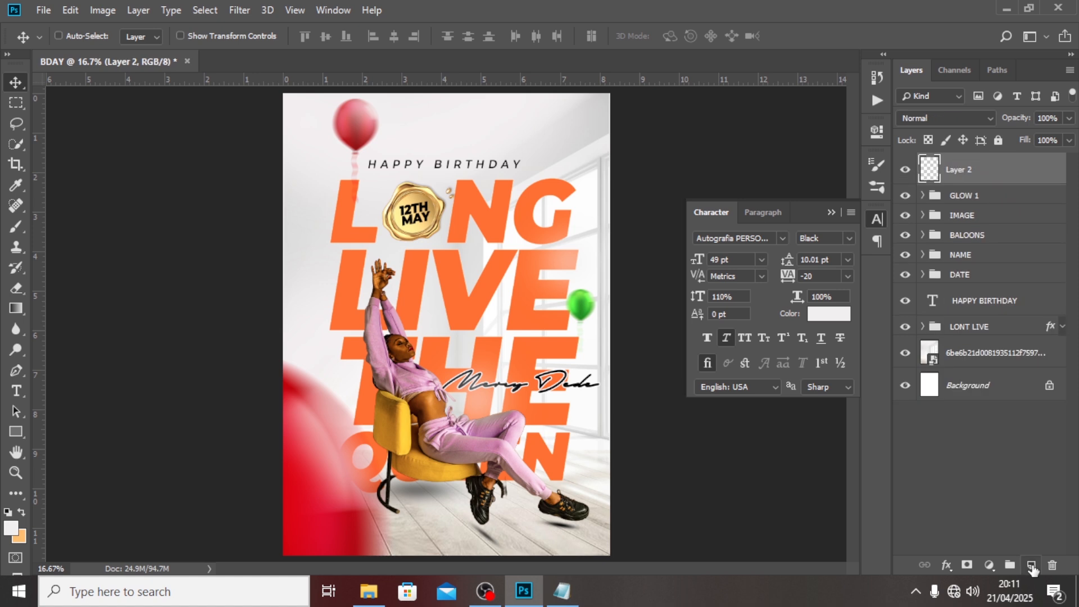
key("b")
mouse_move(452, 219)
left_mouse_down()
mouse_move(468, 247)
mouse_move(538, 270)
left_mouse_up()
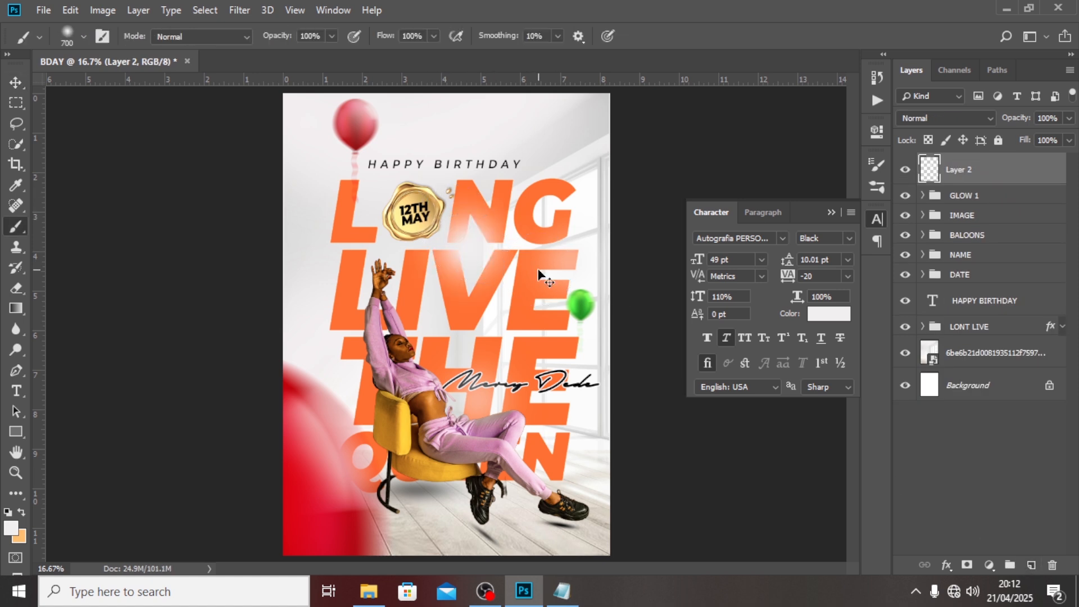
key("ctrl+t")
left_click_drag(542, 171, 636, 80)
left_click_drag(524, 215, 538, 302)
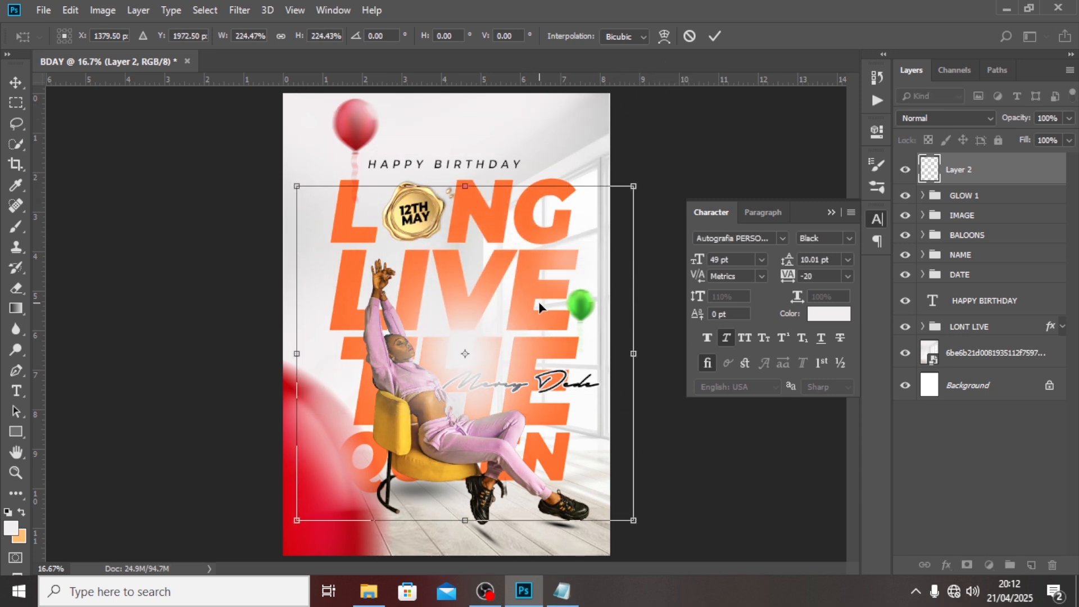
key("Return")
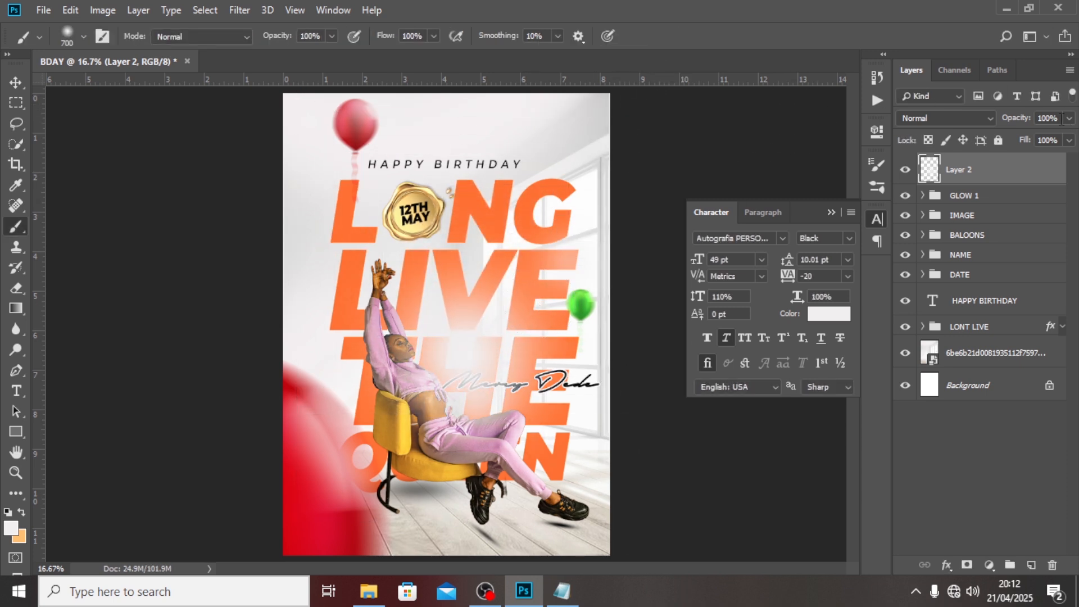
Fade the enlarged white glow to 30% opacity, nudge it, and sample the chair's yellow.
left_click(1062, 120)
type("30")
key("Return")
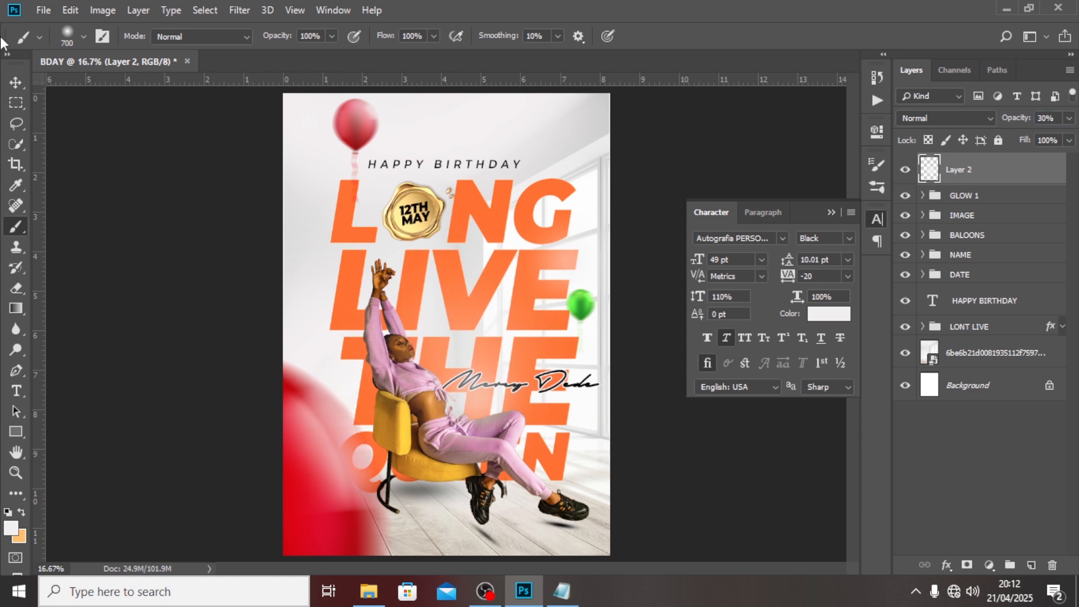
left_click(16, 82)
mouse_move(535, 374)
left_mouse_down()
mouse_move(498, 354)
mouse_move(539, 374)
mouse_move(526, 375)
mouse_move(538, 363)
left_mouse_up()
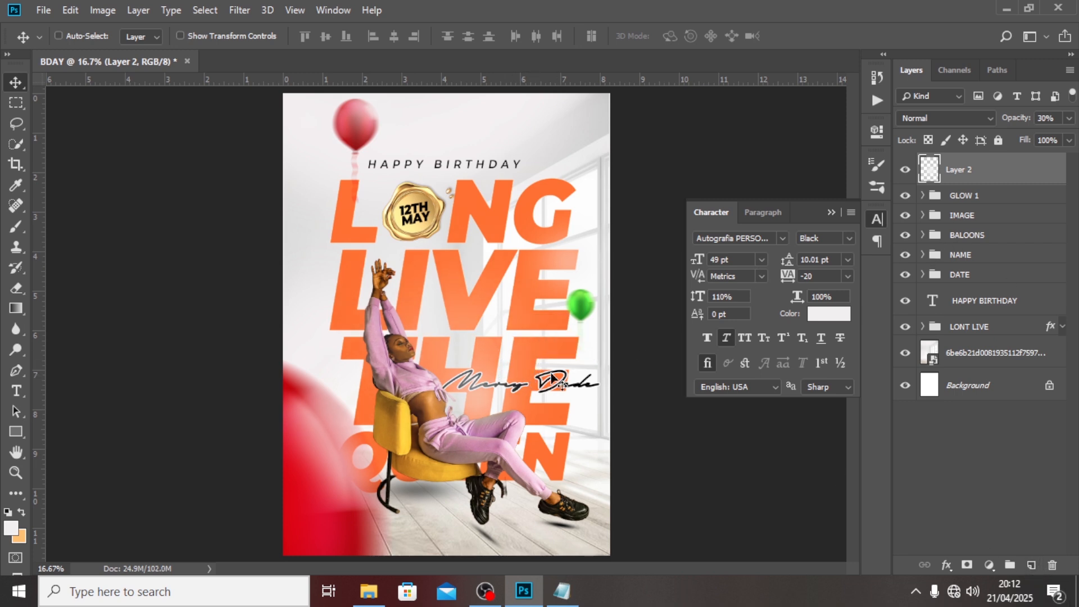
key("b")
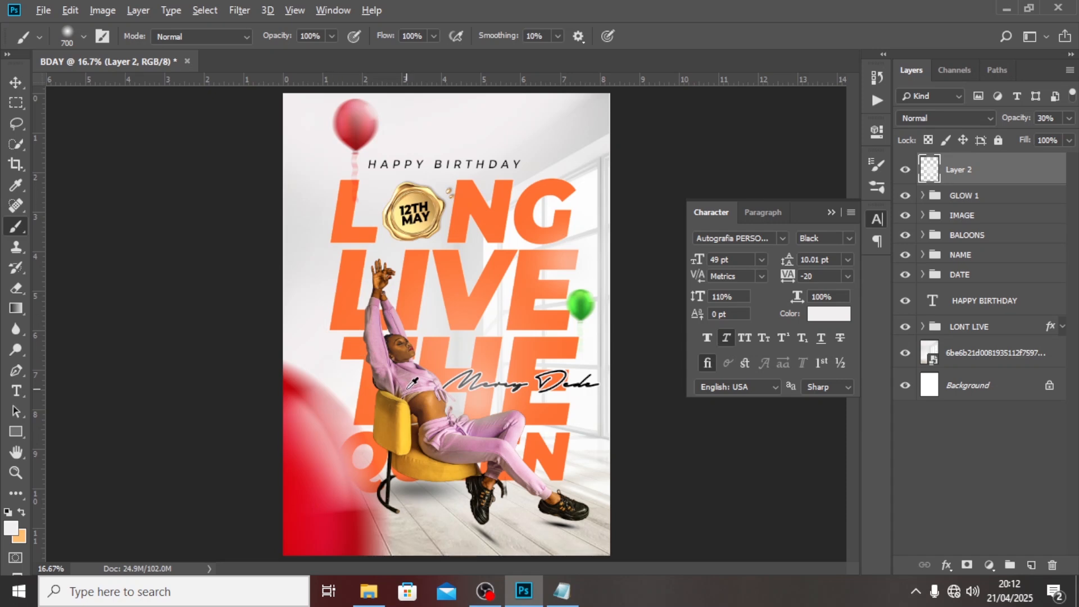
left_click(426, 409, "alt")
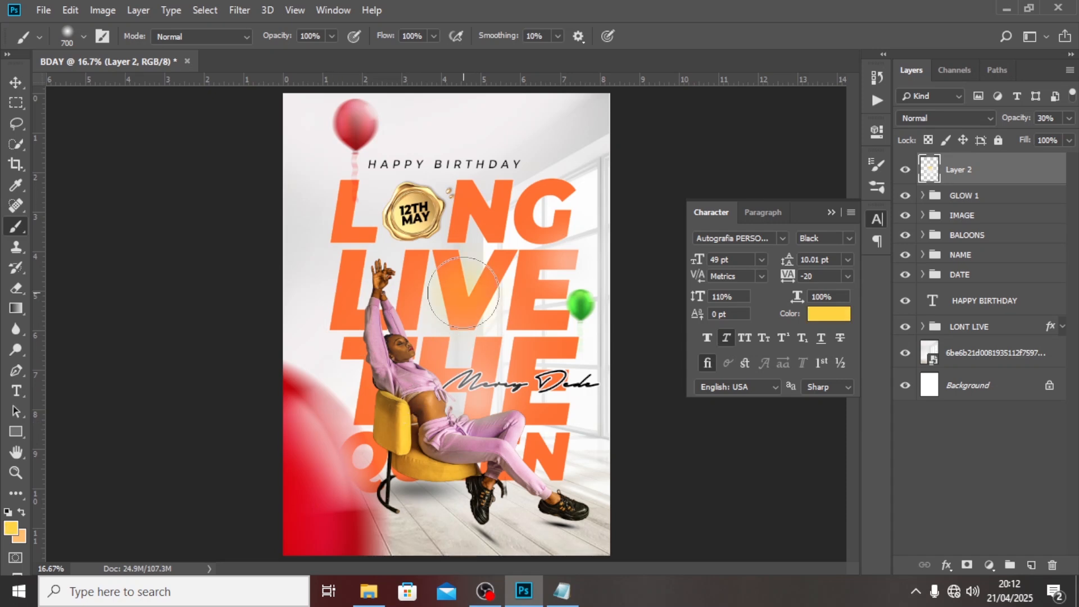
key("ctrl+z")
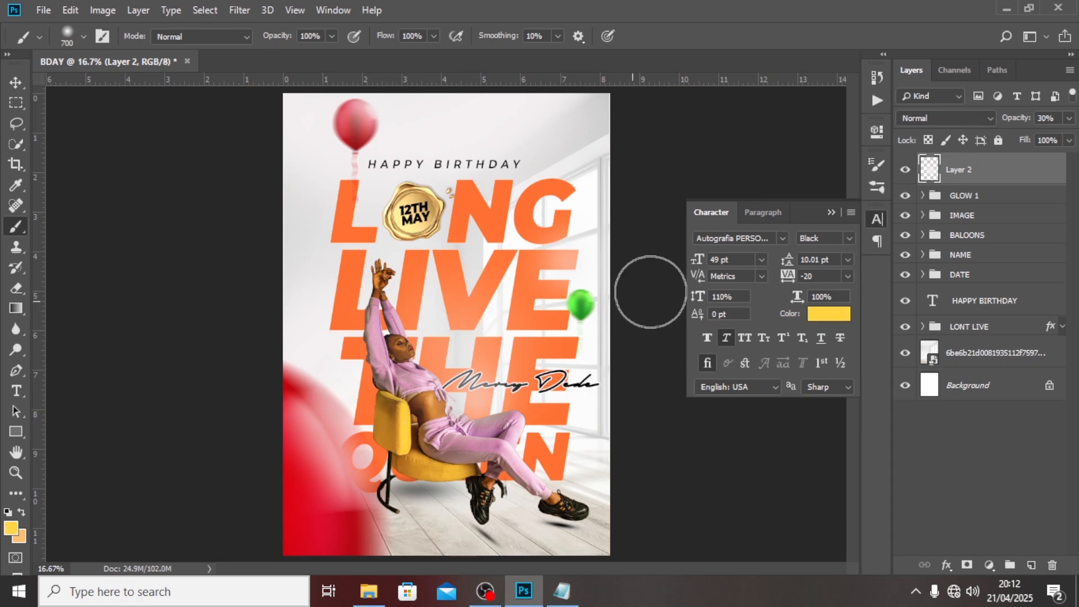
Paint a yellow glow on a new Screen-mode layer and move it onto the G of LONG.
left_click(1032, 565)
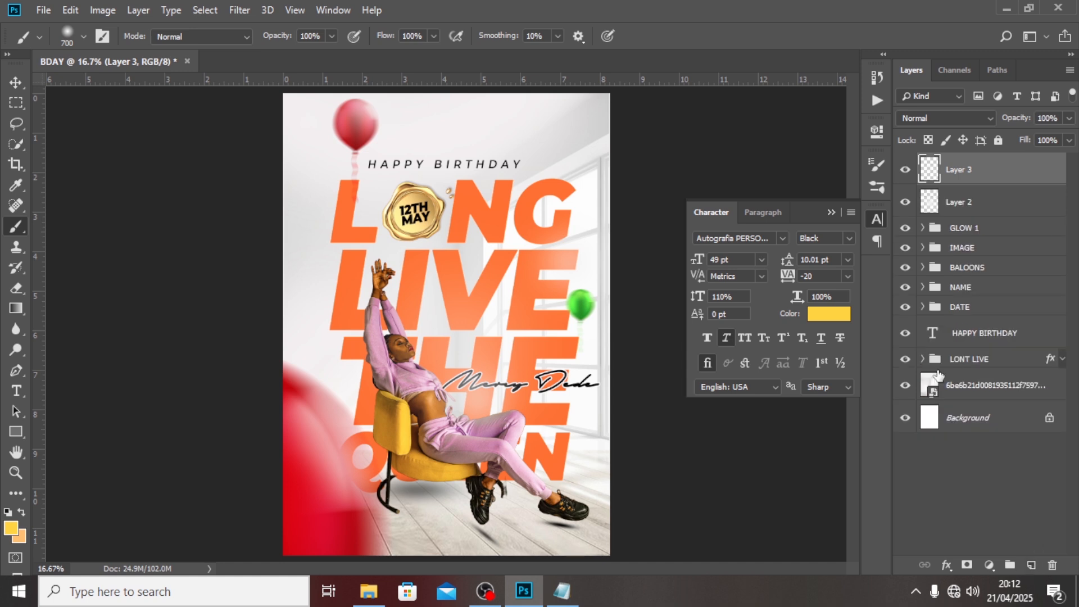
left_click(475, 293)
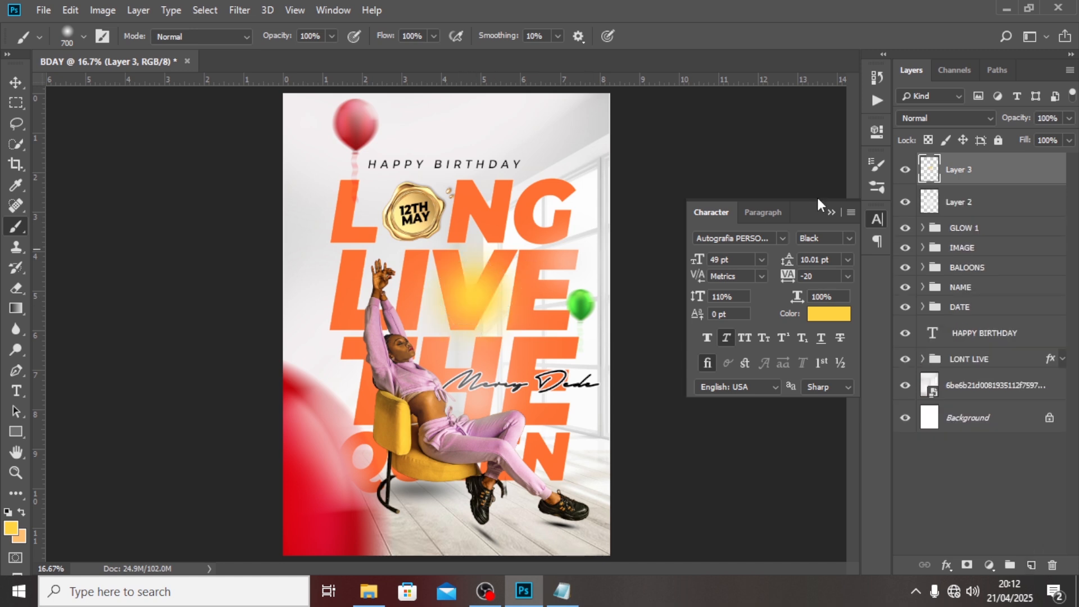
left_click(951, 116)
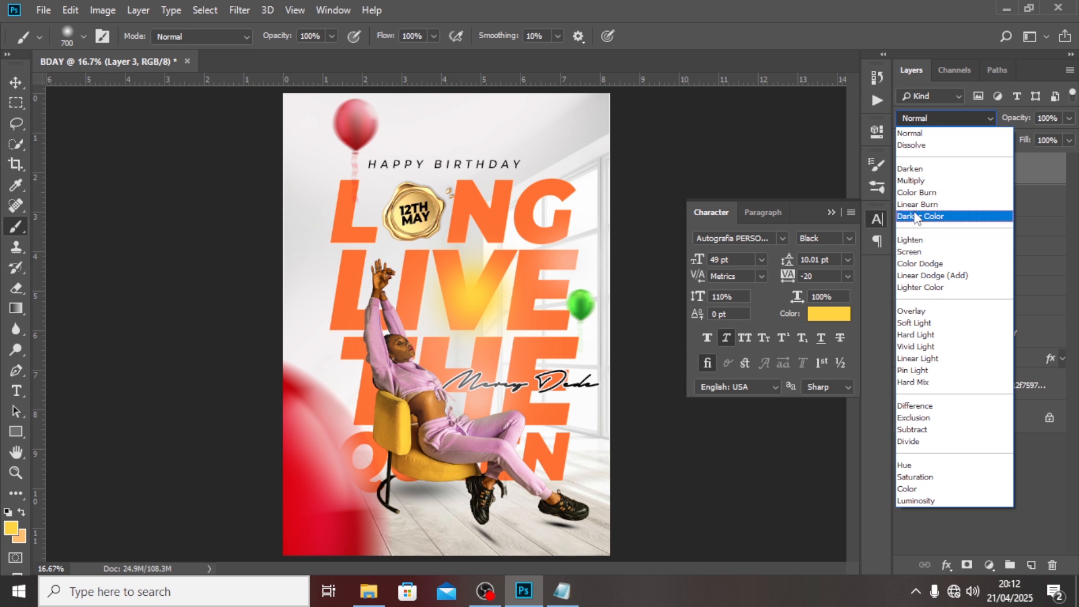
left_click(913, 252)
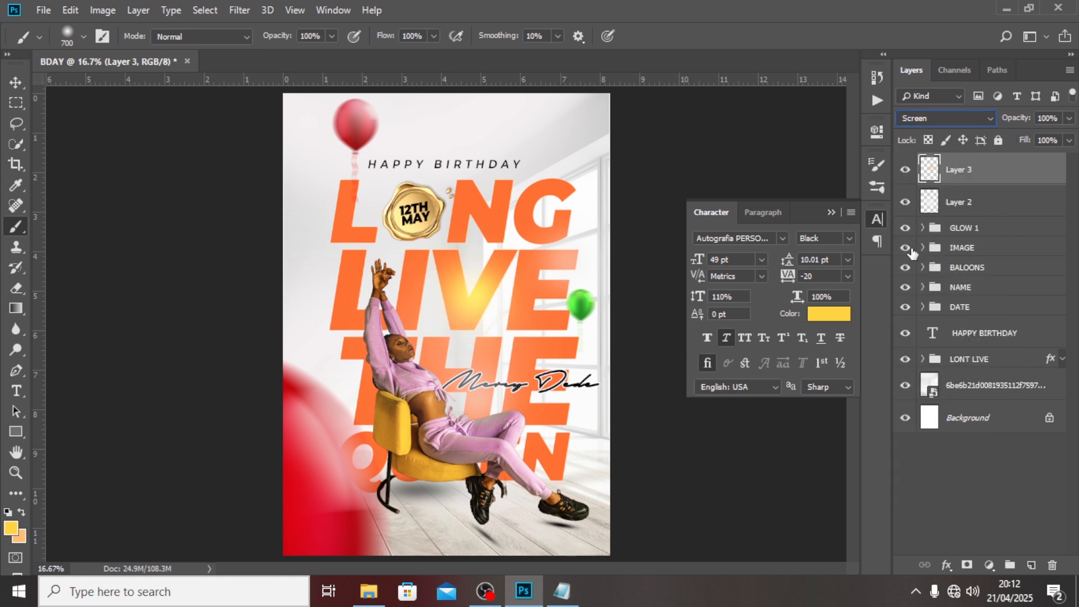
left_click(16, 83)
left_click_drag(489, 323, 585, 212)
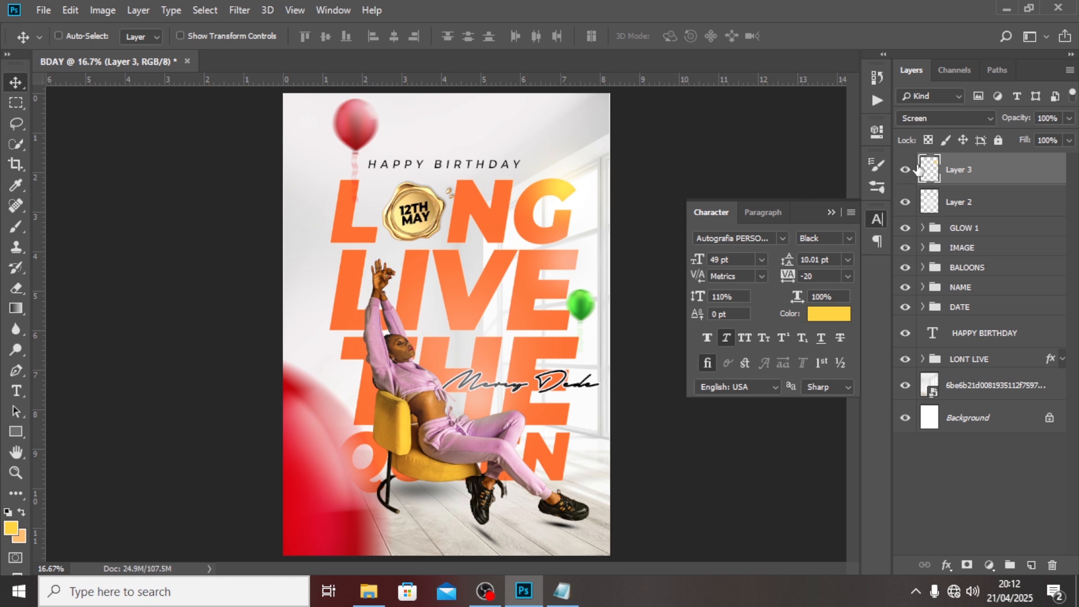
Switch the yellow glow to Linear Dodge (Add) and enlarge it to about 132%.
left_click(935, 122)
left_click(931, 275)
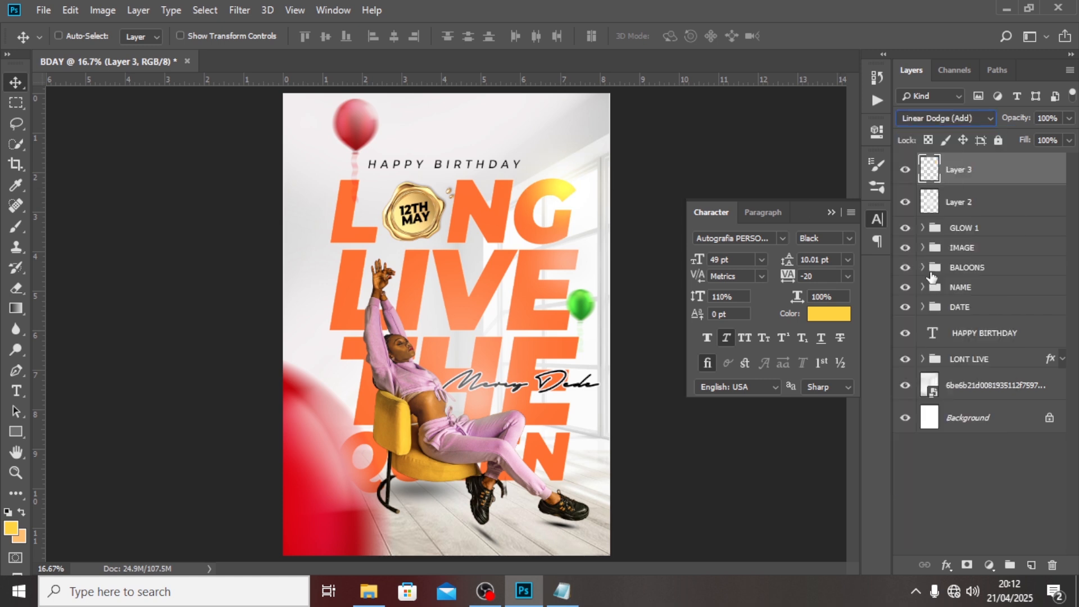
key("ctrl+t")
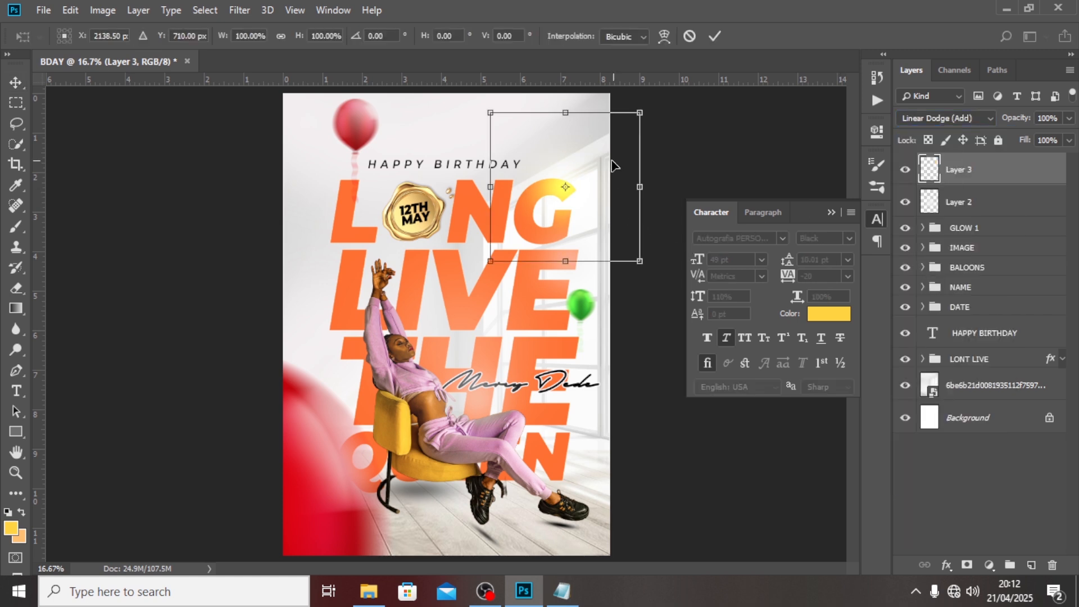
left_click_drag(641, 109, 661, 84)
left_click_drag(590, 191, 589, 183)
key("Return")
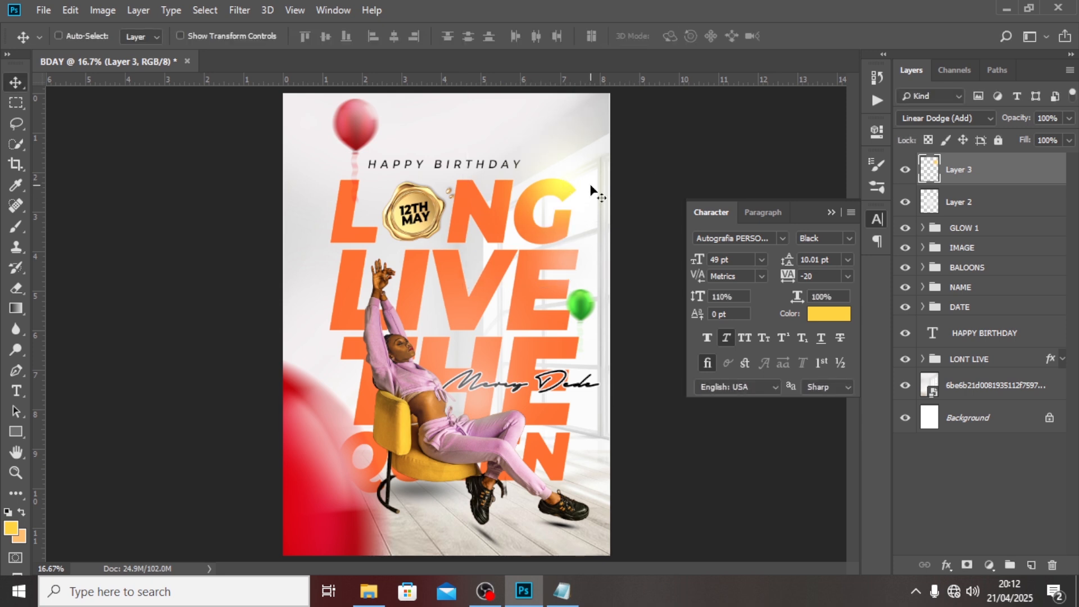
Group the white and yellow glow layers as GLOW 2.
left_click(956, 203, "shift")
key("ctrl+g")
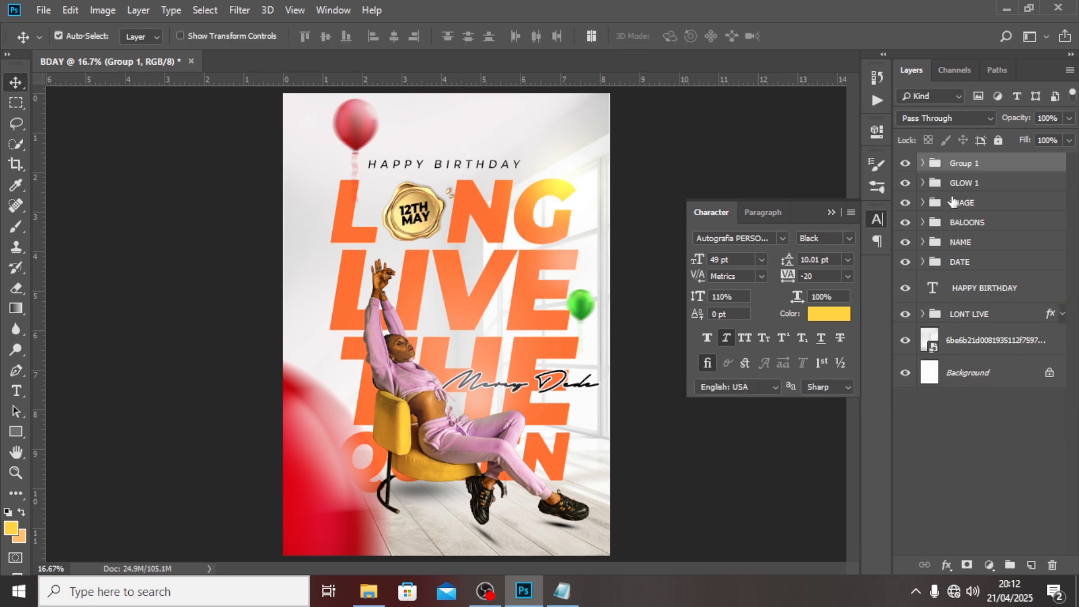
double_click(960, 163)
type("d")
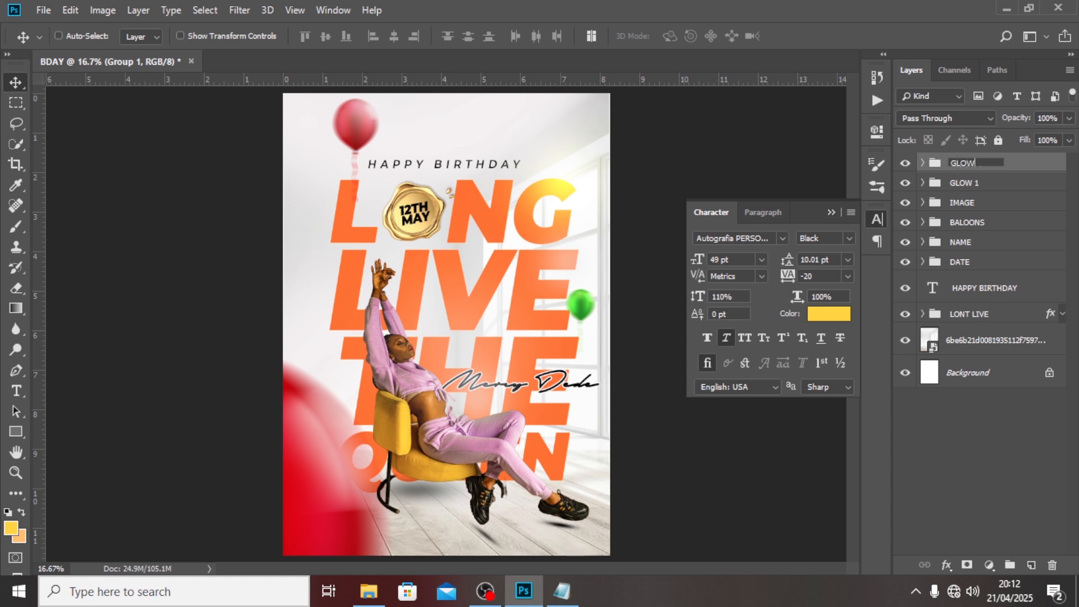
key("Return")
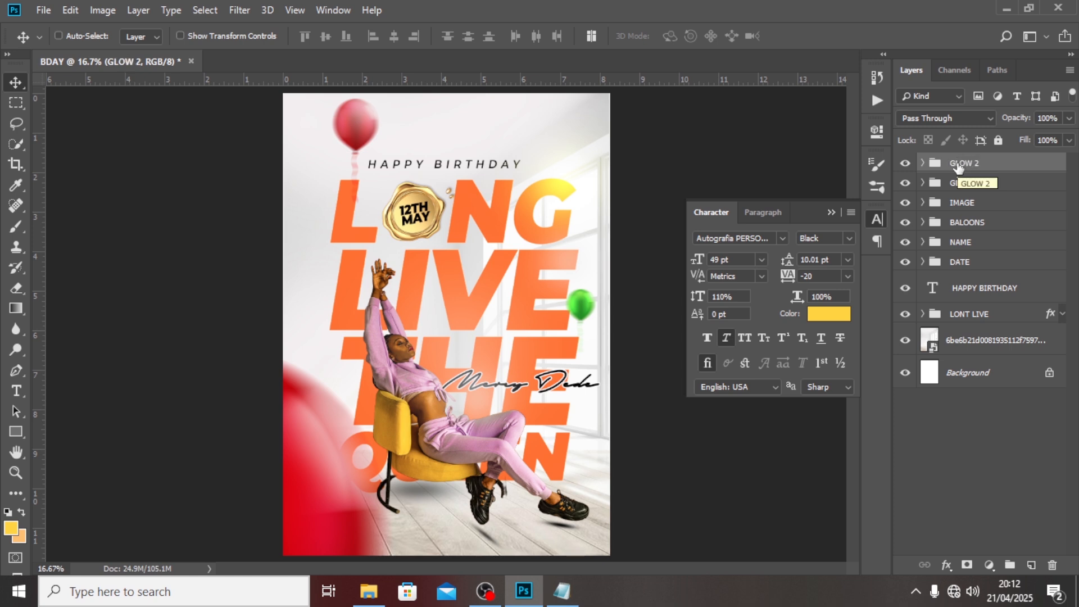
Place the dark rainbow light-leak image embedded into the poster.
left_click(42, 11)
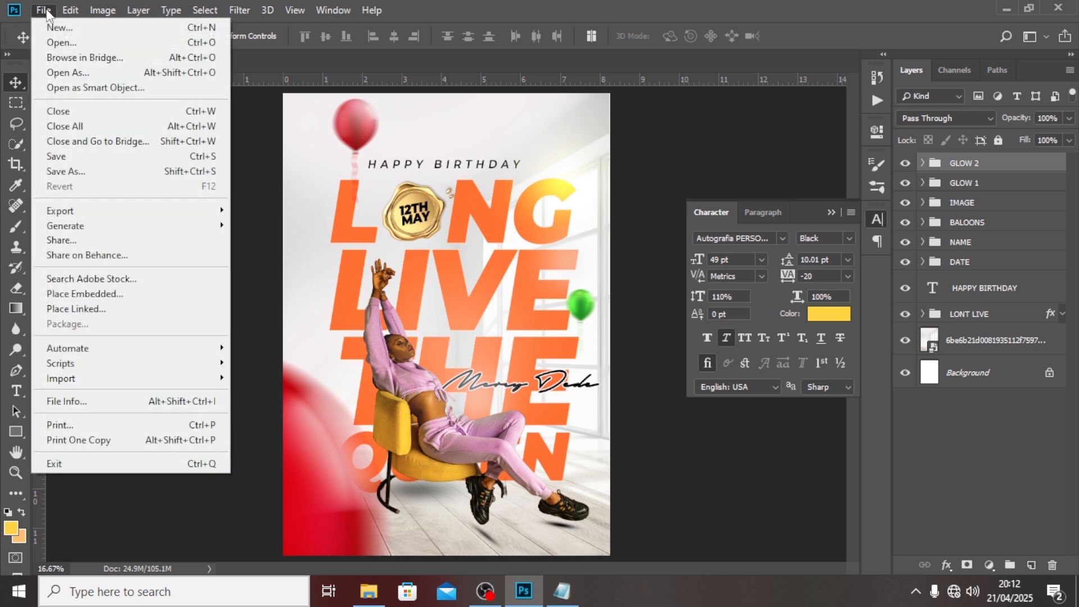
left_click(83, 289)
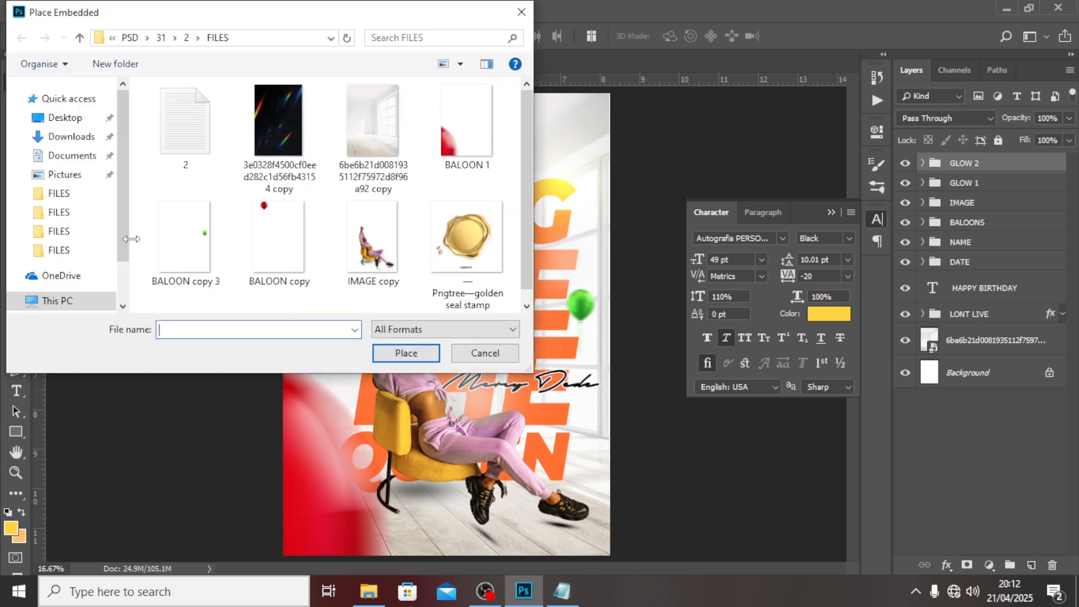
left_click(278, 129)
left_click(381, 355)
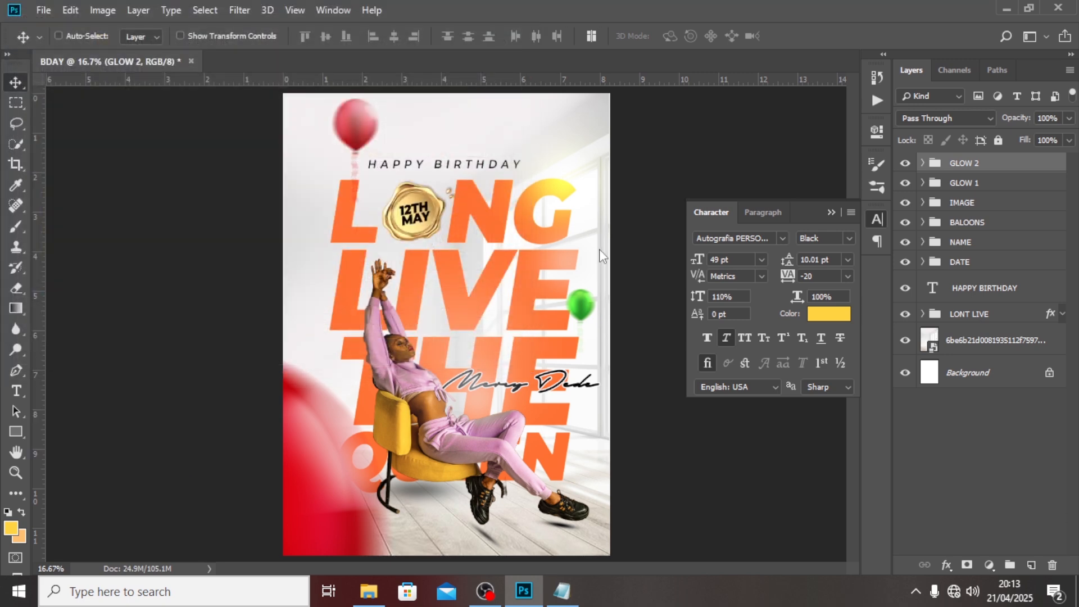
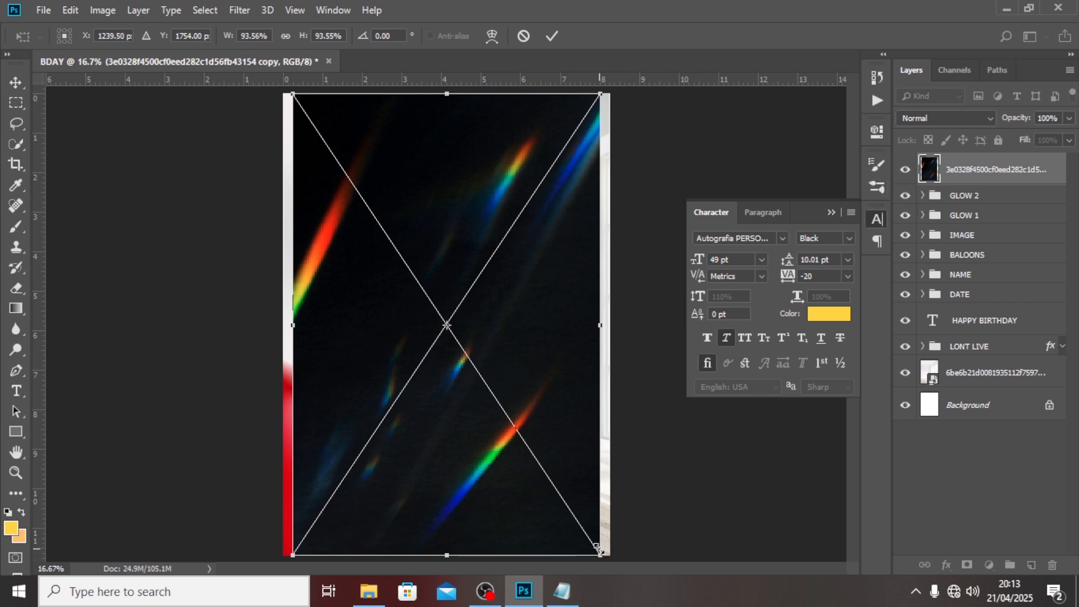
Commit the placed light-leak image, blend it in Screen mode, and nudge it slightly right.
key("Return")
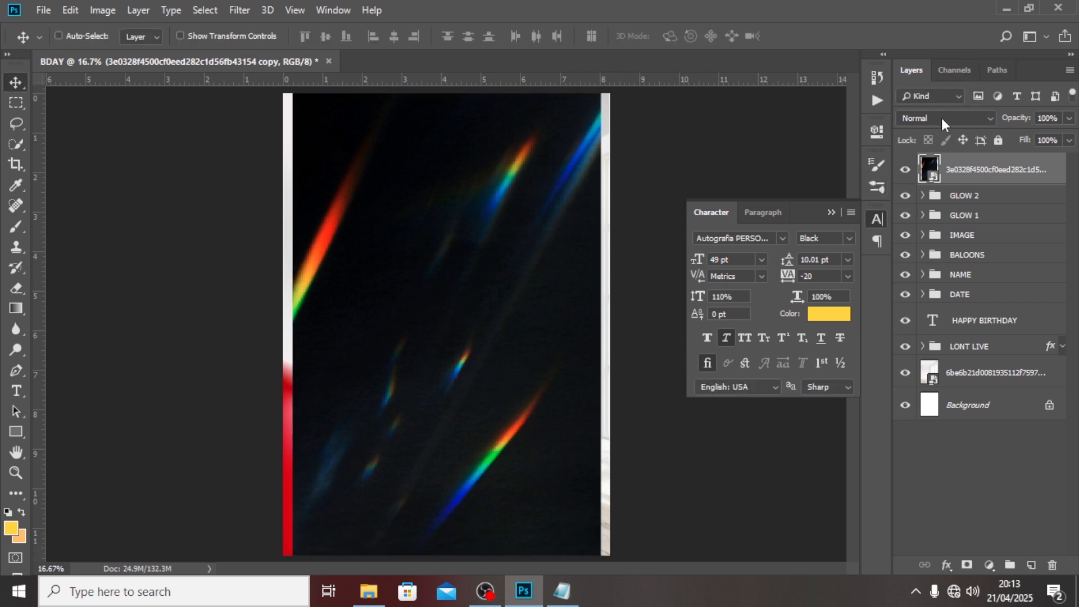
left_click(942, 118)
left_click(915, 251)
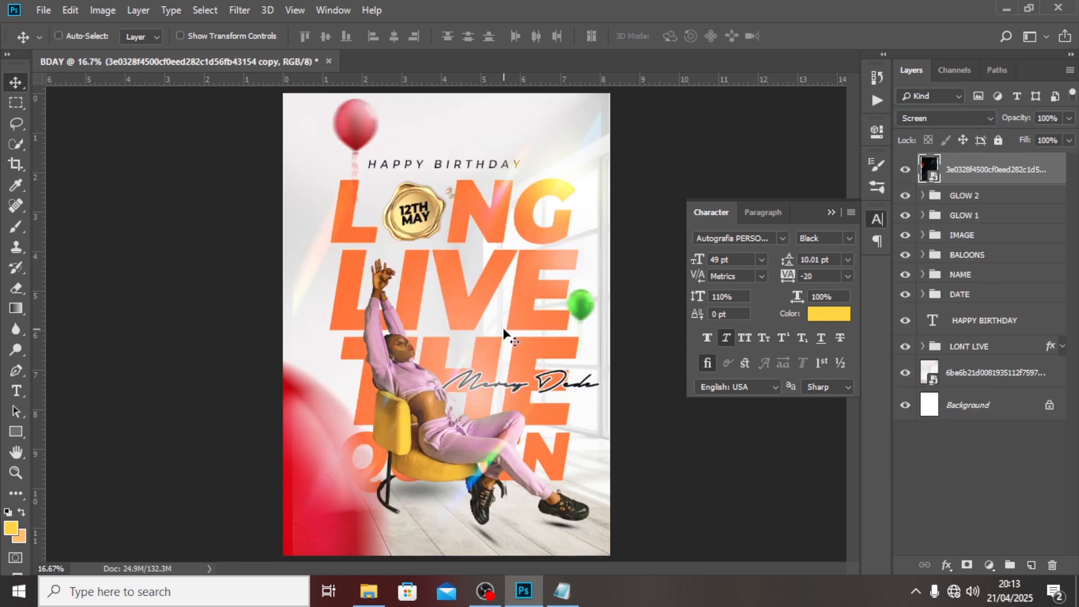
left_click_drag(504, 332, 533, 325)
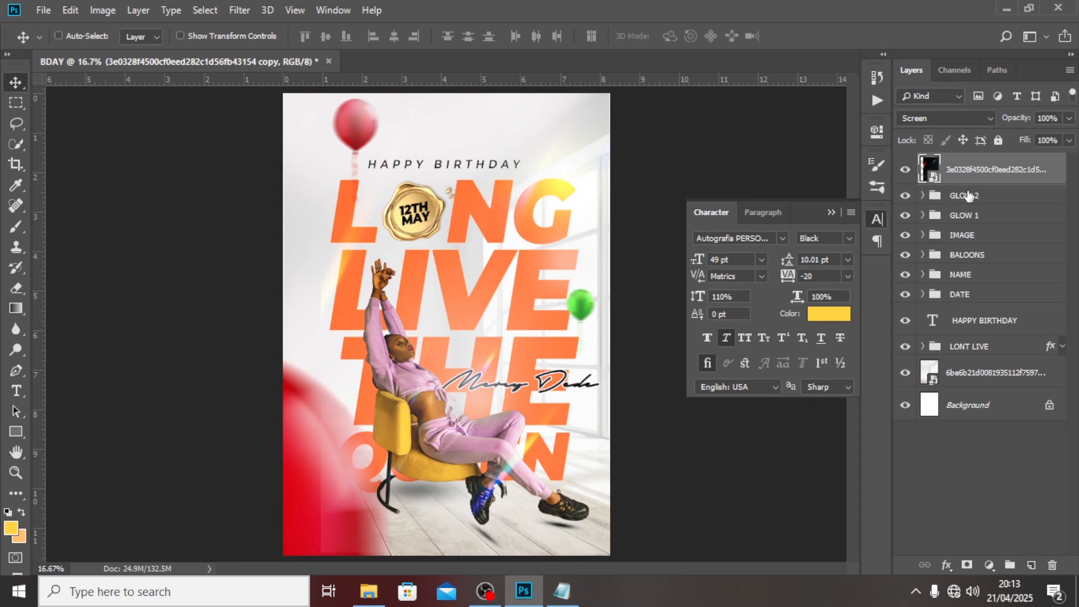
Add a Levels adjustment clipped to the light-leak layer and raise its black input to 73.
left_click(992, 566)
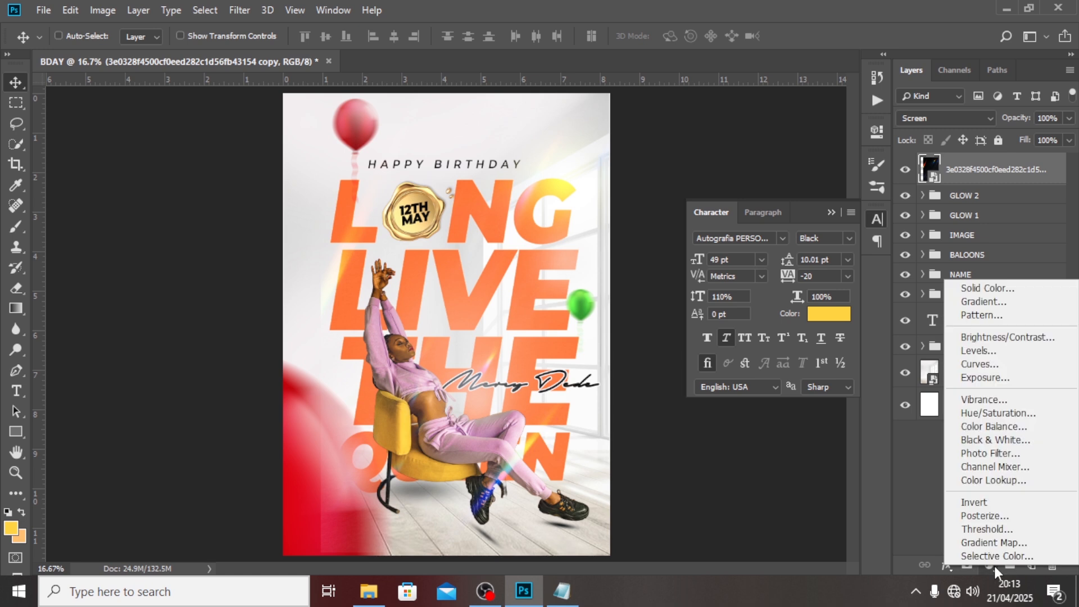
left_click(980, 350)
left_click(740, 396)
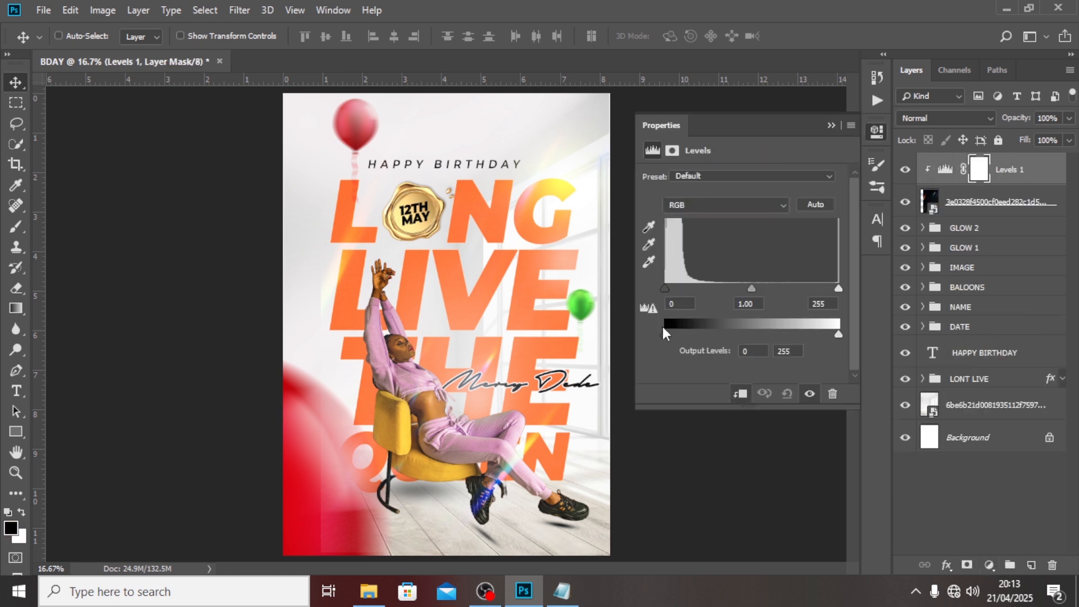
left_click_drag(665, 291, 714, 290)
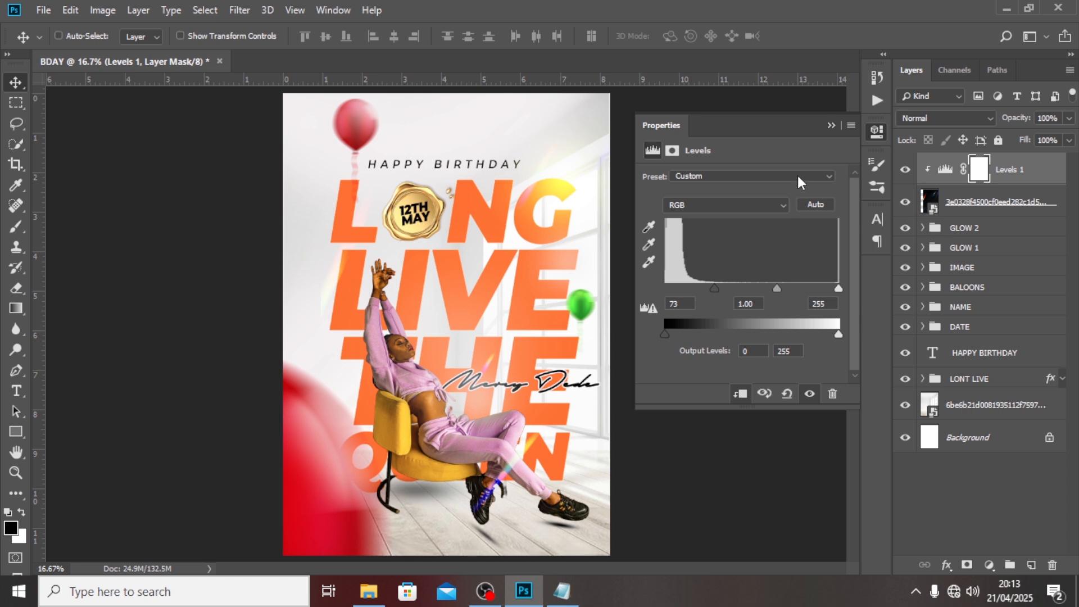
Toggle the Levels adjustment off and on to compare, then select it with the flare layer.
left_click(834, 124)
left_click(904, 171)
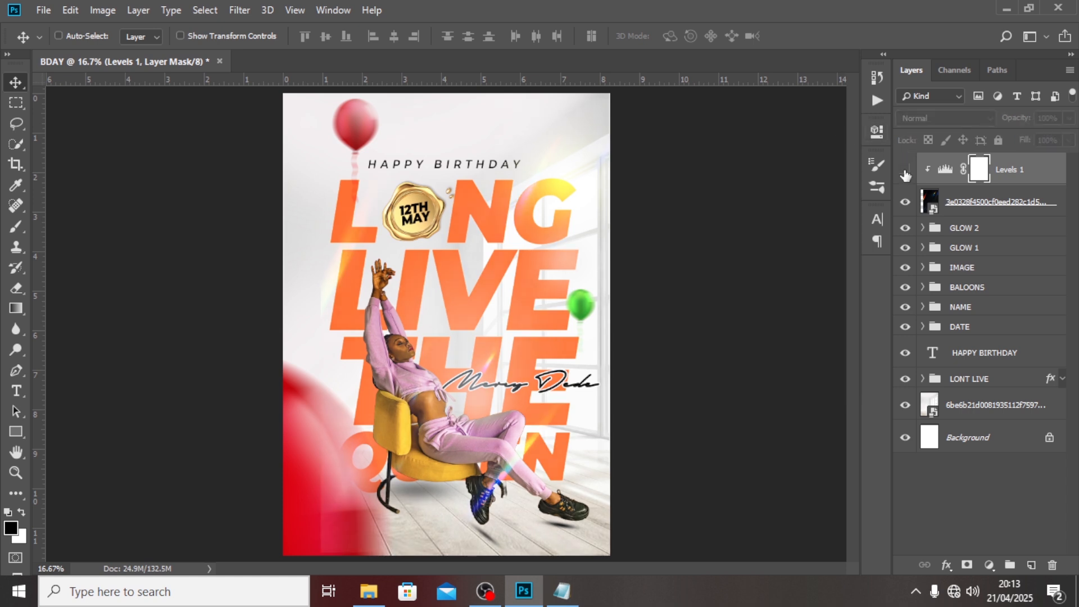
left_click(904, 171)
left_click(905, 171)
left_click(905, 171)
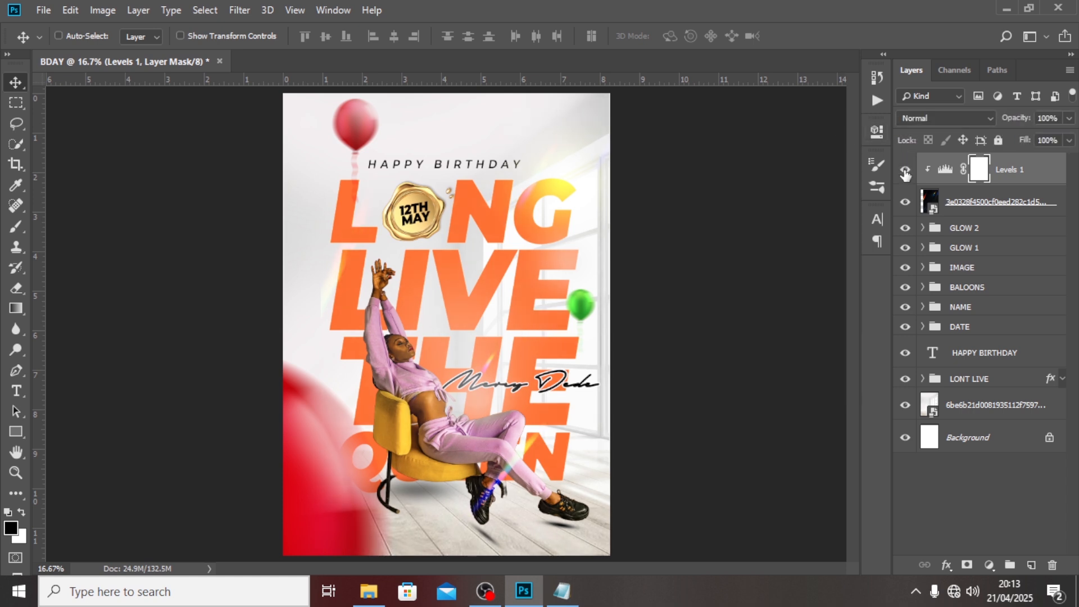
left_click(988, 212, "shift")
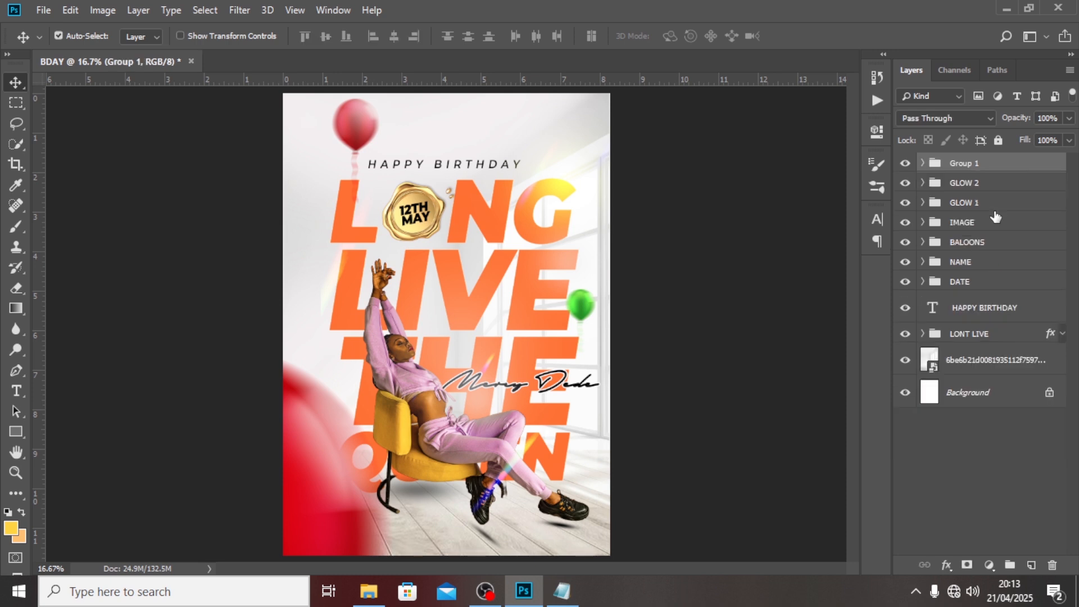
Group the flare and its Levels layer and name the group HOLOGRAPHIC.
key("ctrl+g")
double_click(968, 167)
type("LO")
type("OLOGRA")
key("Return")
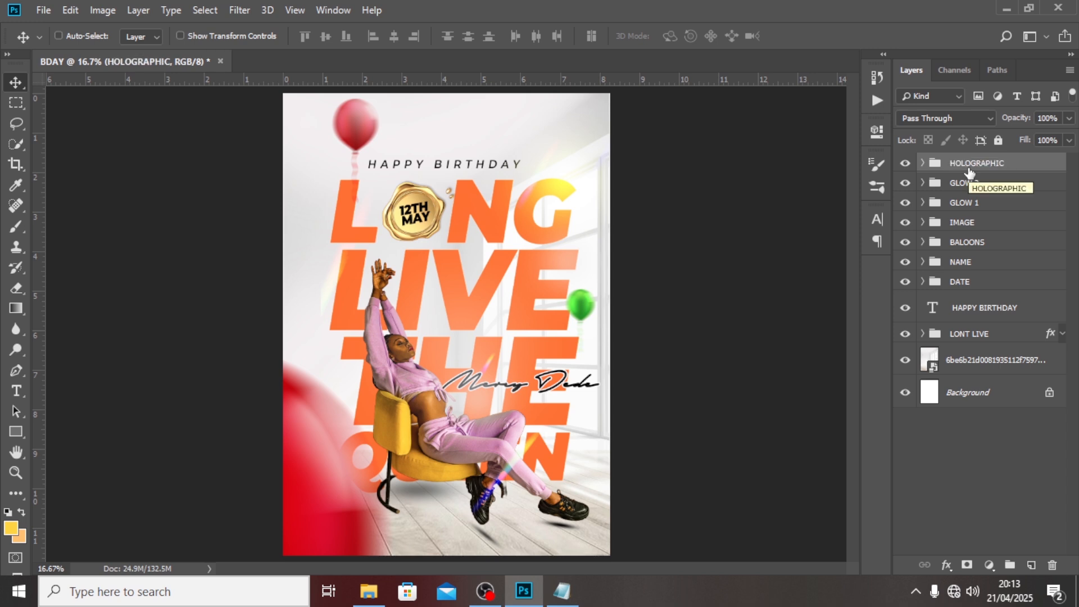
left_click(905, 335)
left_click(955, 335)
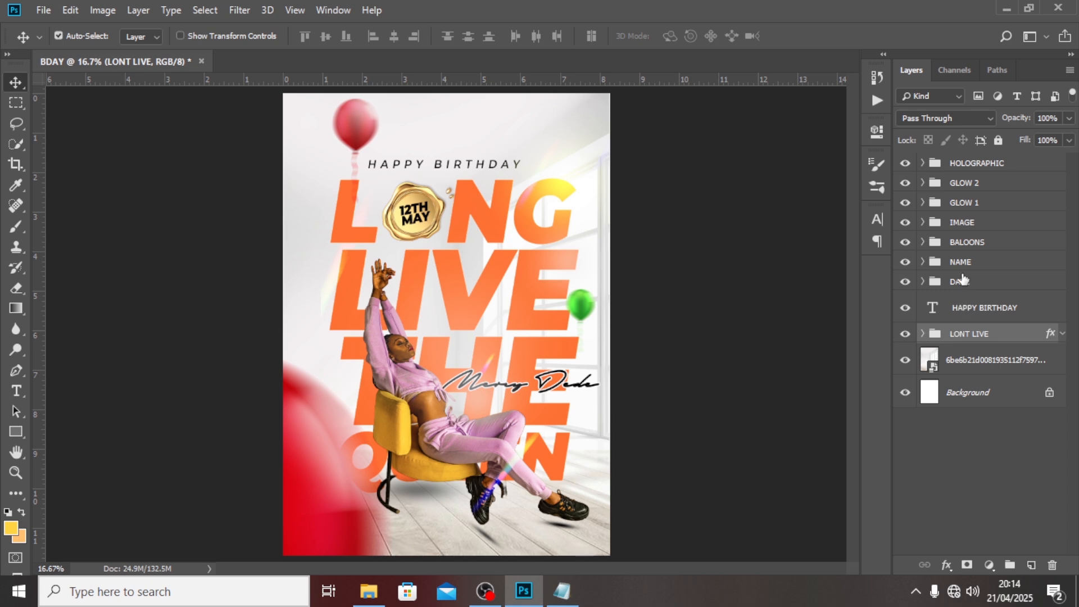
Rotate the NAME, HAPPY BIRTHDAY, DATE and title layers together by -7°.
left_click(963, 265)
left_click(955, 313, "ctrl")
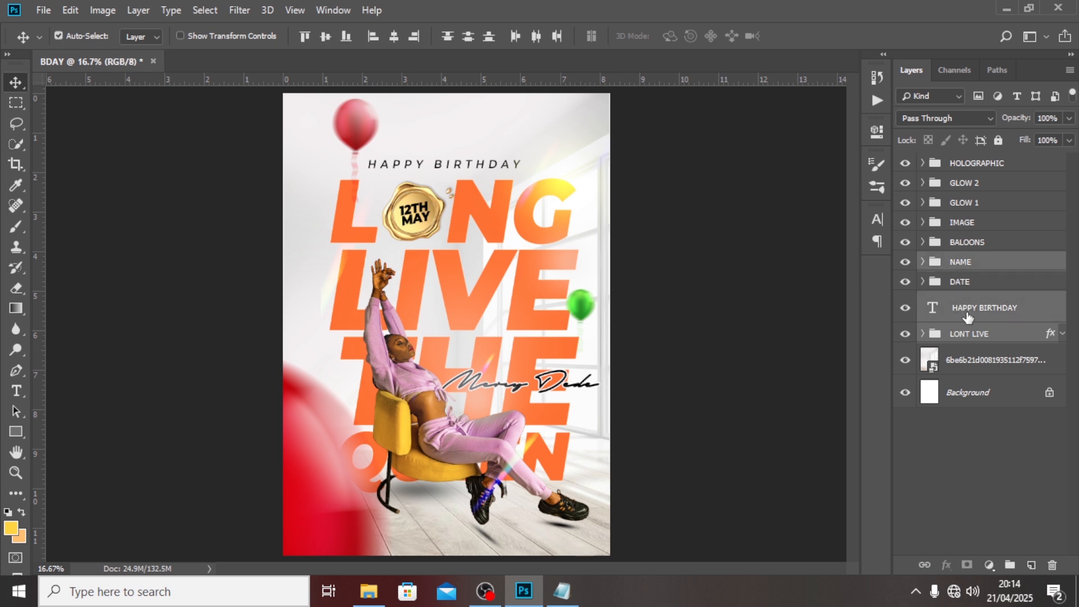
left_click(961, 283, "ctrl")
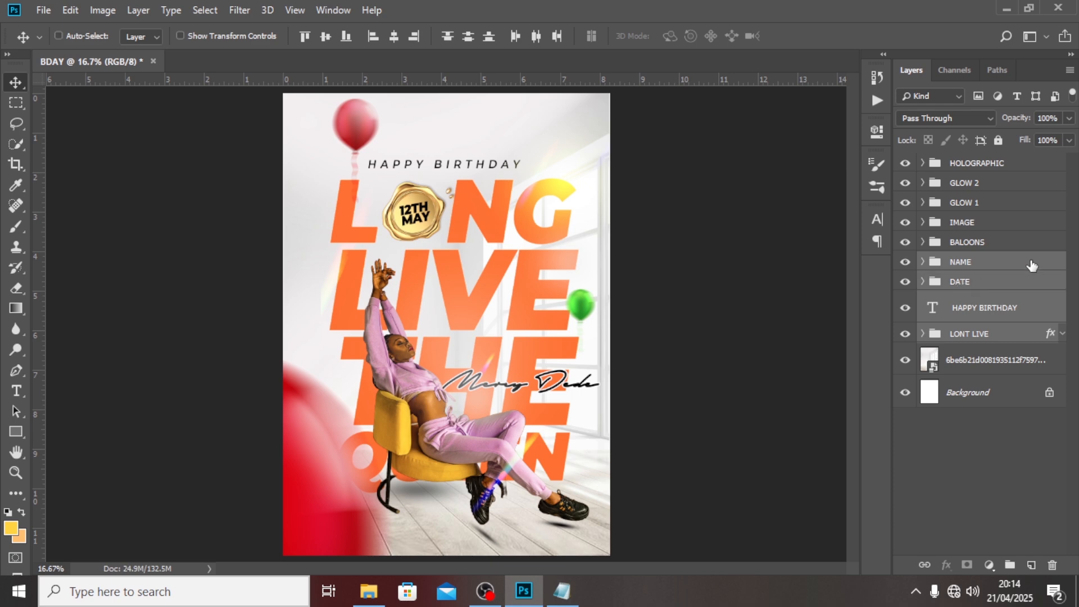
key("ctrl+t")
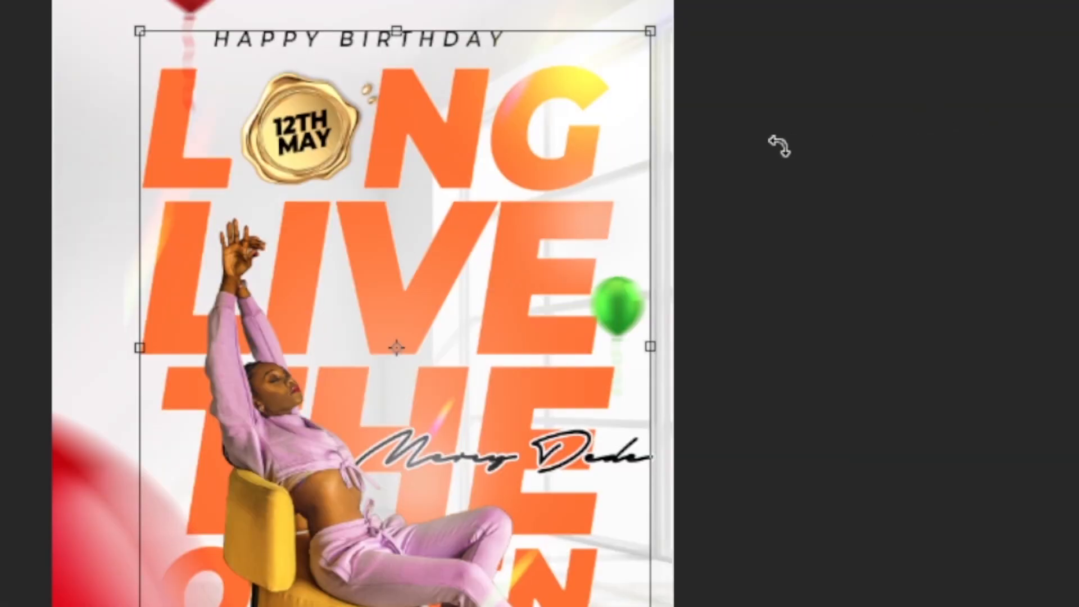
left_click_drag(782, 139, 794, 71)
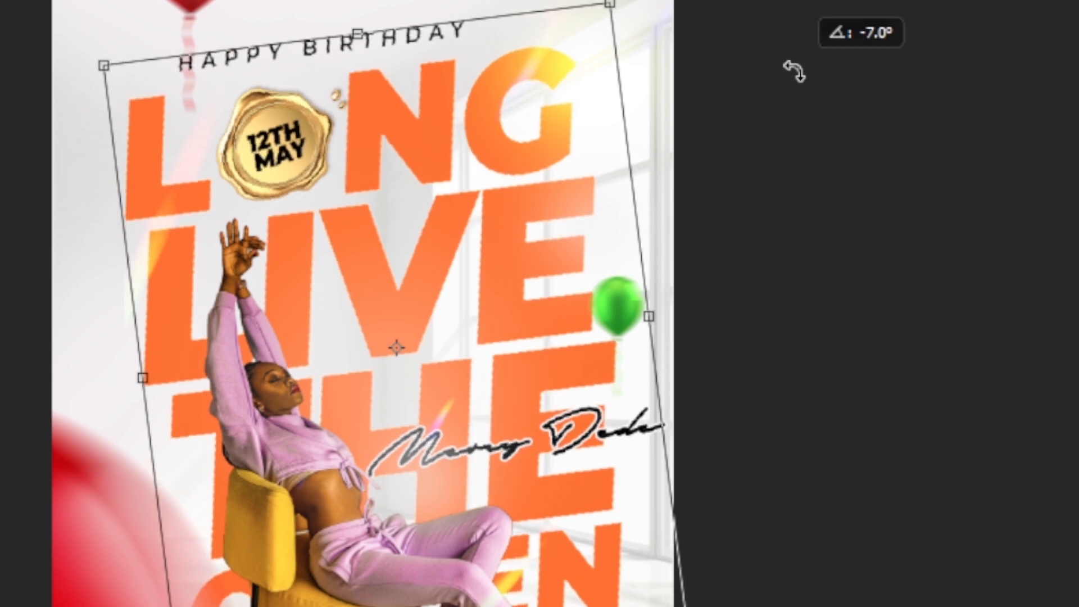
left_click_drag(794, 71, 793, 73)
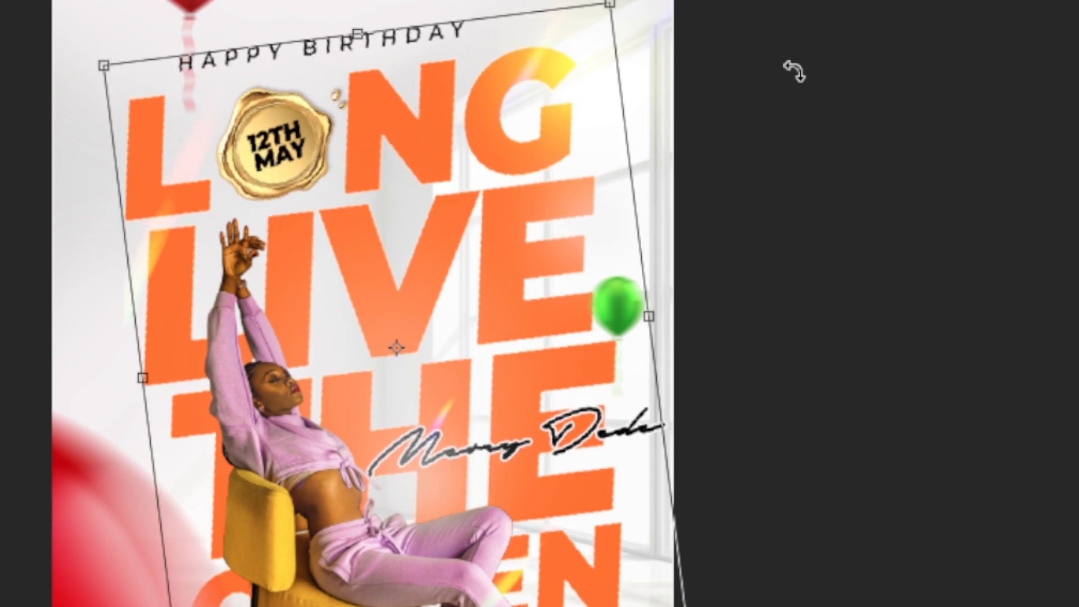
key("Return")
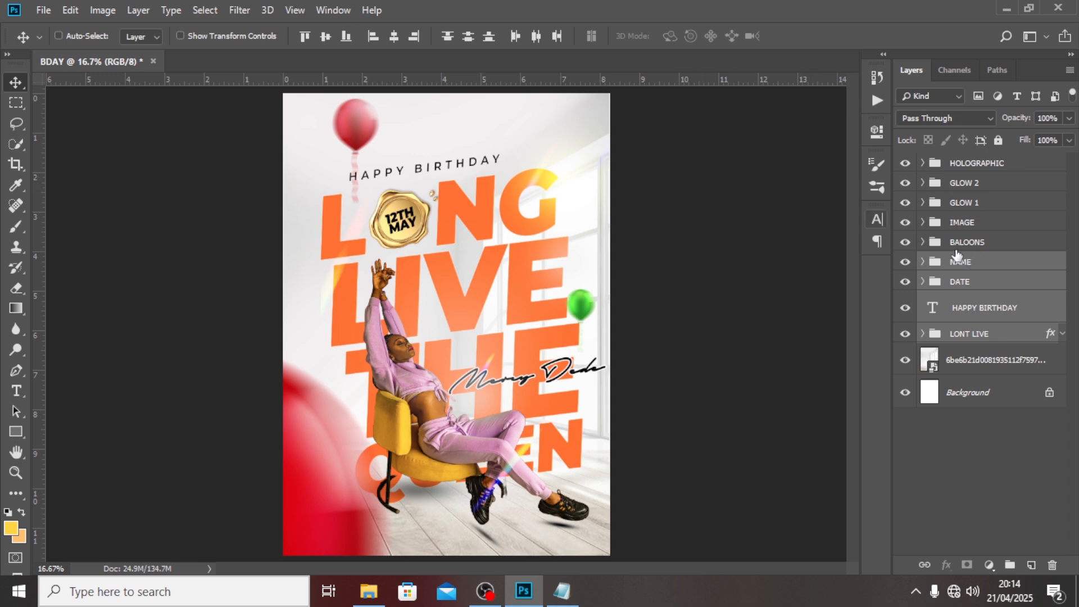
left_click(953, 165)
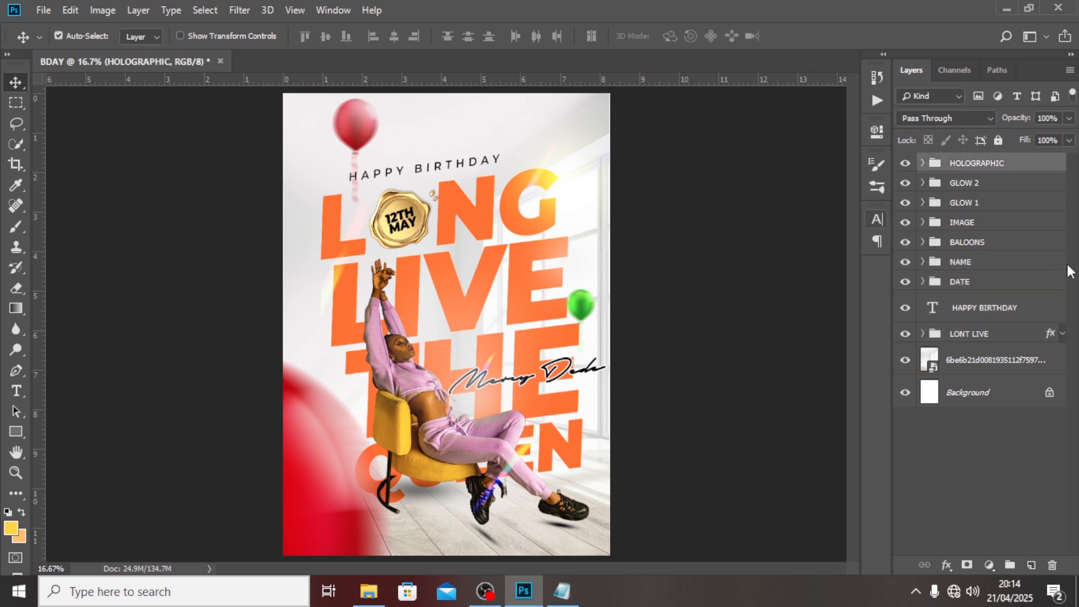
Stamp all visible layers into a new smart object layer and open the Camera Raw Filter.
key("ctrl+shift+alt+e")
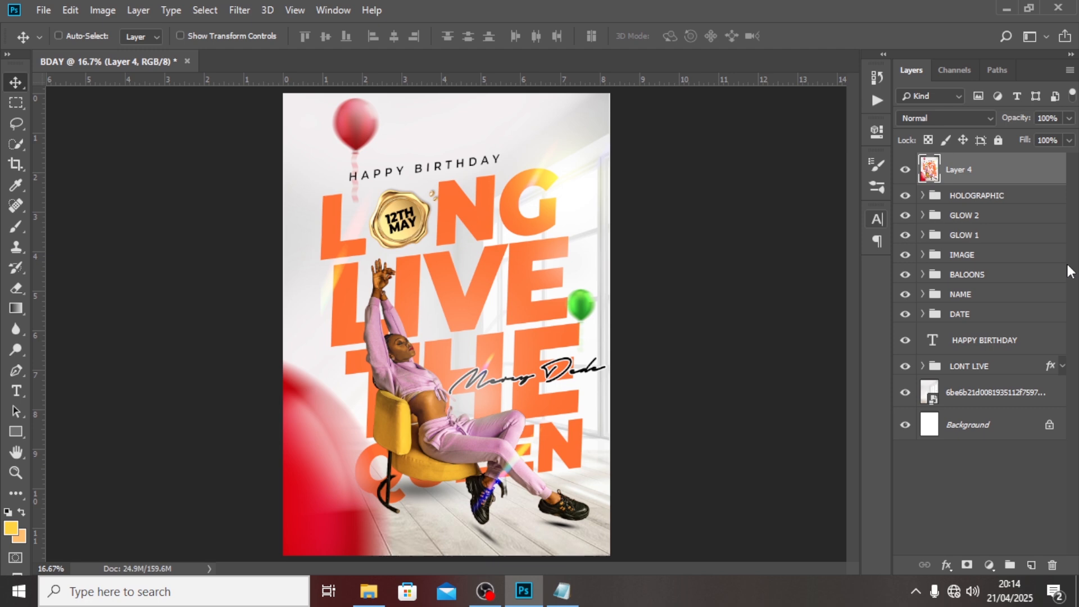
right_click(962, 165)
left_click(869, 190)
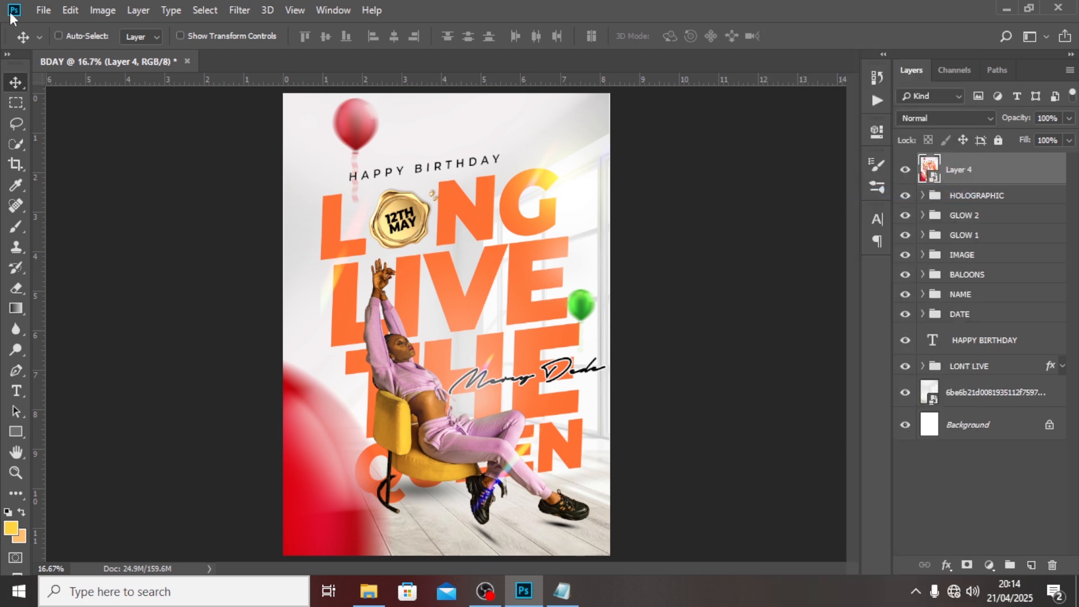
left_click(248, 7)
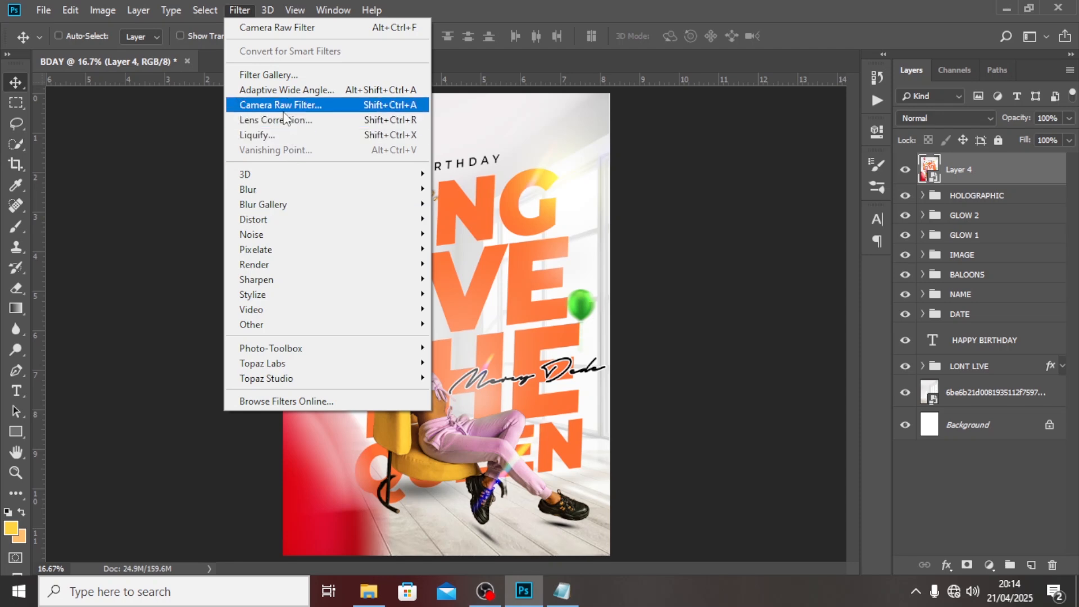
left_click(284, 105)
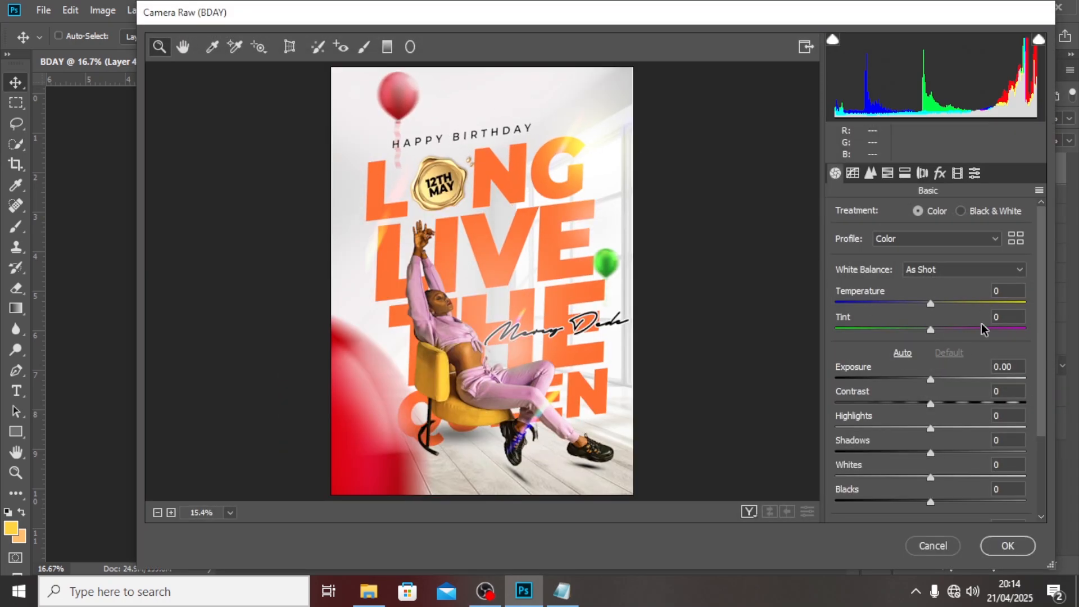
Set Contrast +48, Highlights +36, Shadows +63, Whites -16 and Blacks -21 in Camera Raw.
double_click(998, 390)
type("48")
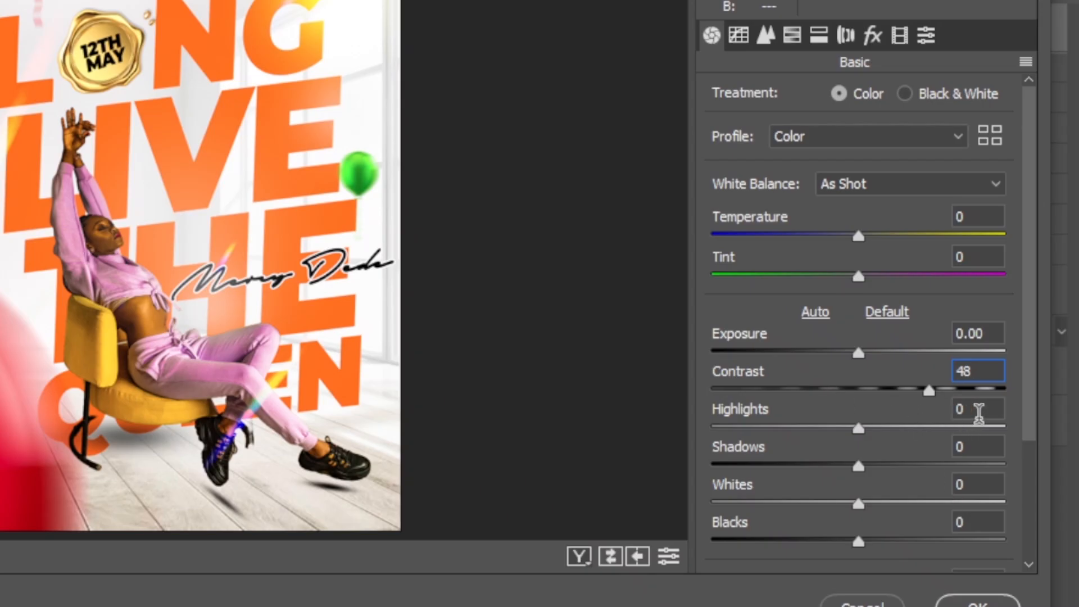
left_click(979, 412)
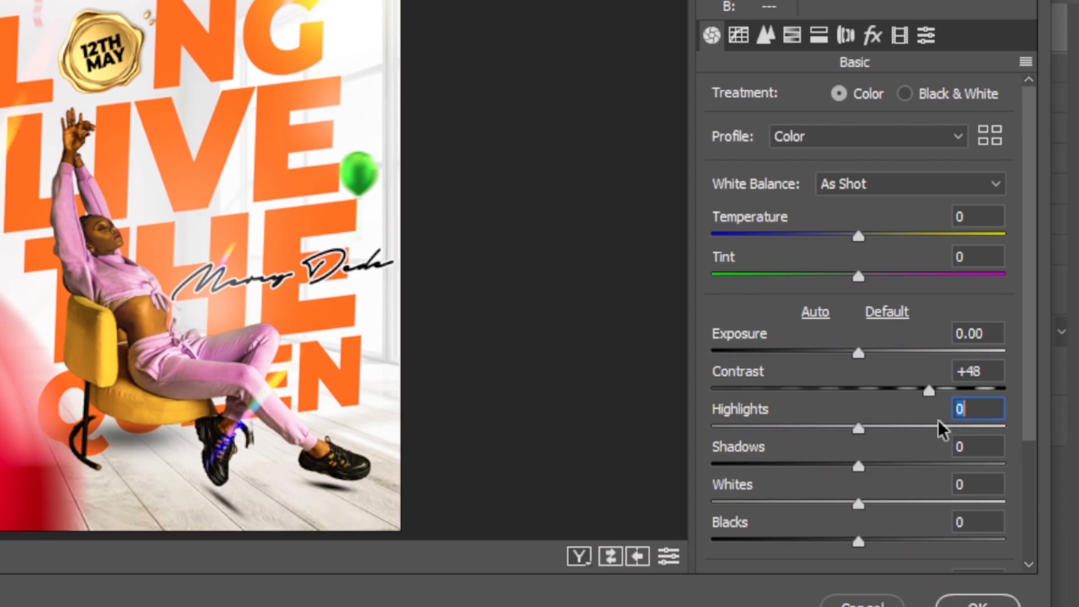
type("36")
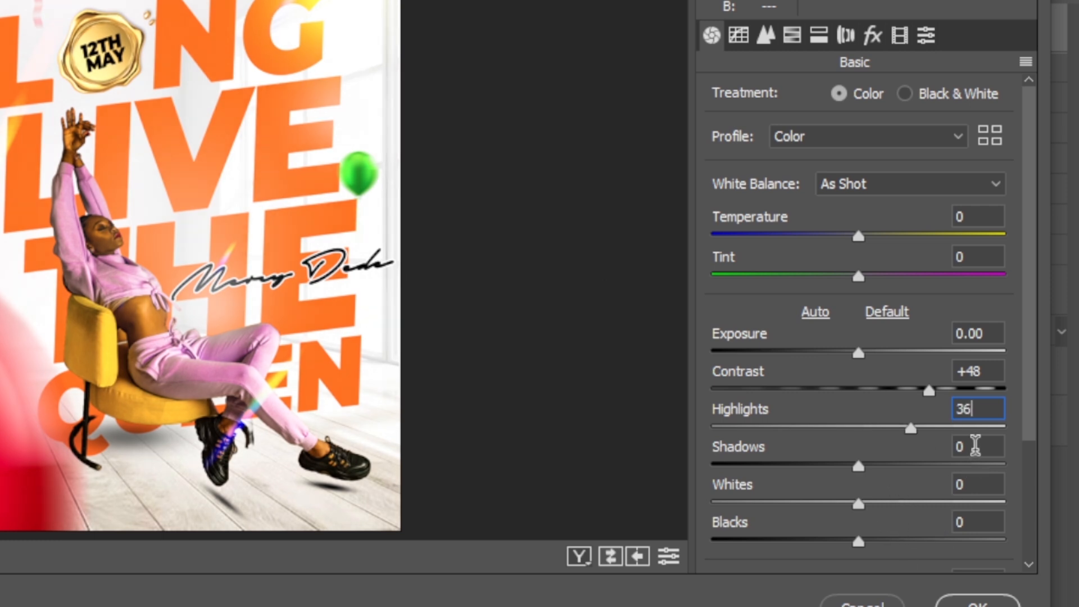
left_click(975, 448)
type("63")
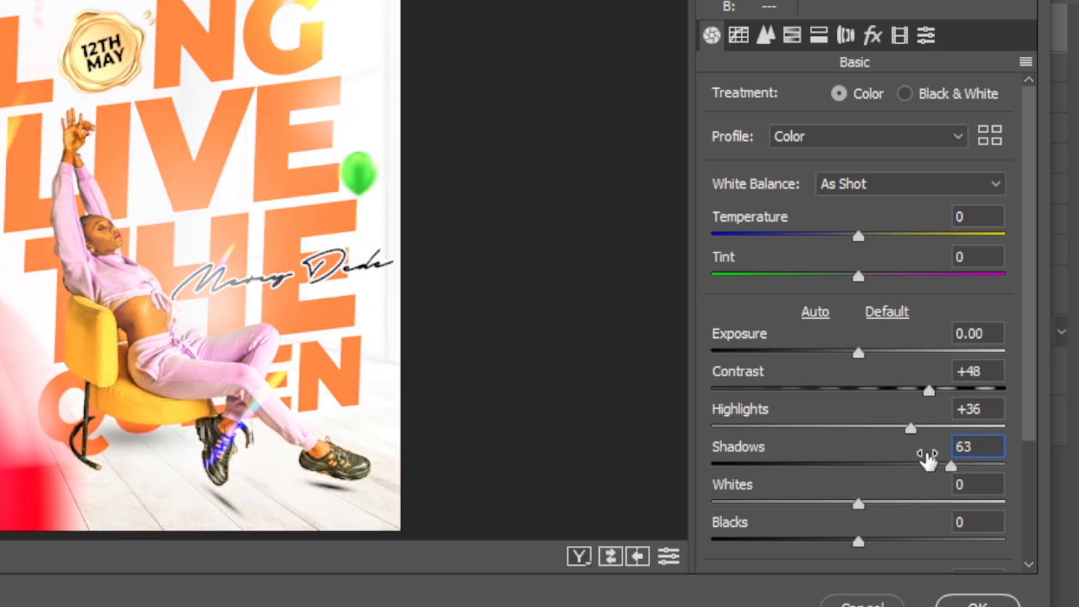
left_click_drag(1029, 422, 1036, 558)
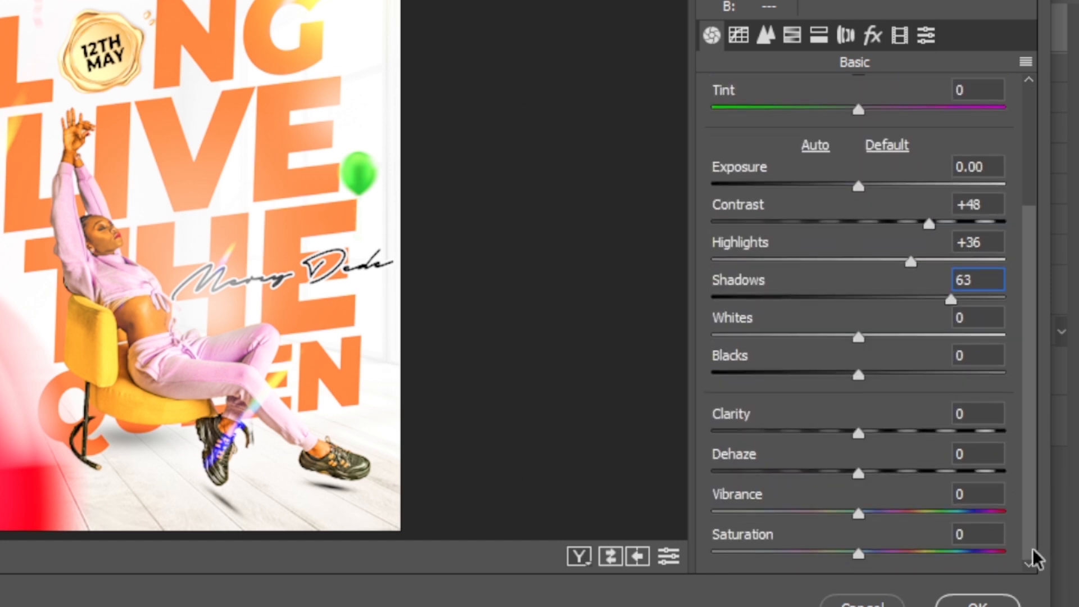
left_click(973, 318)
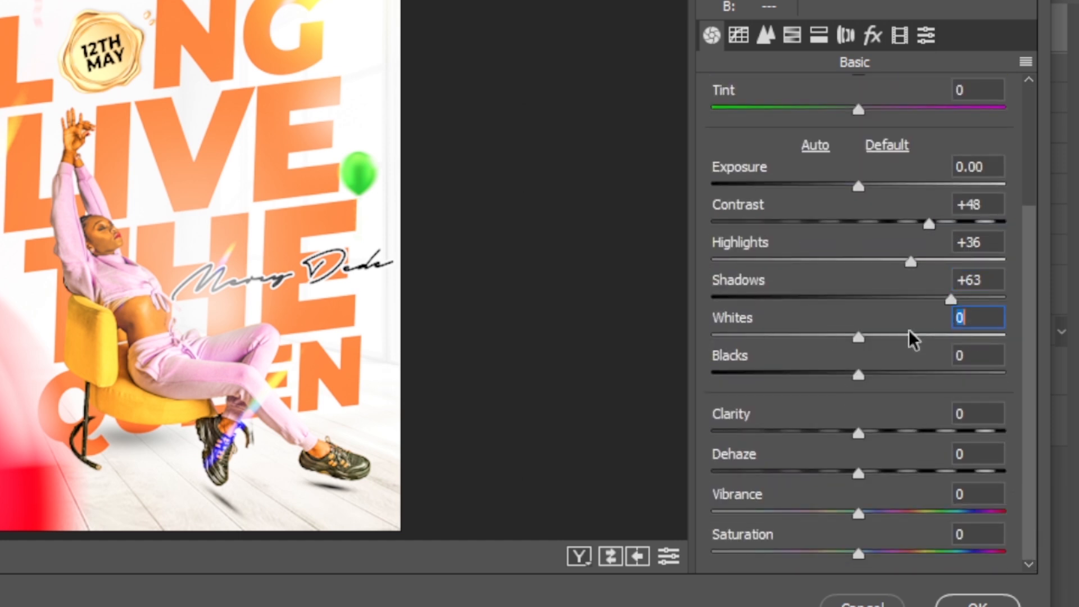
type("-16")
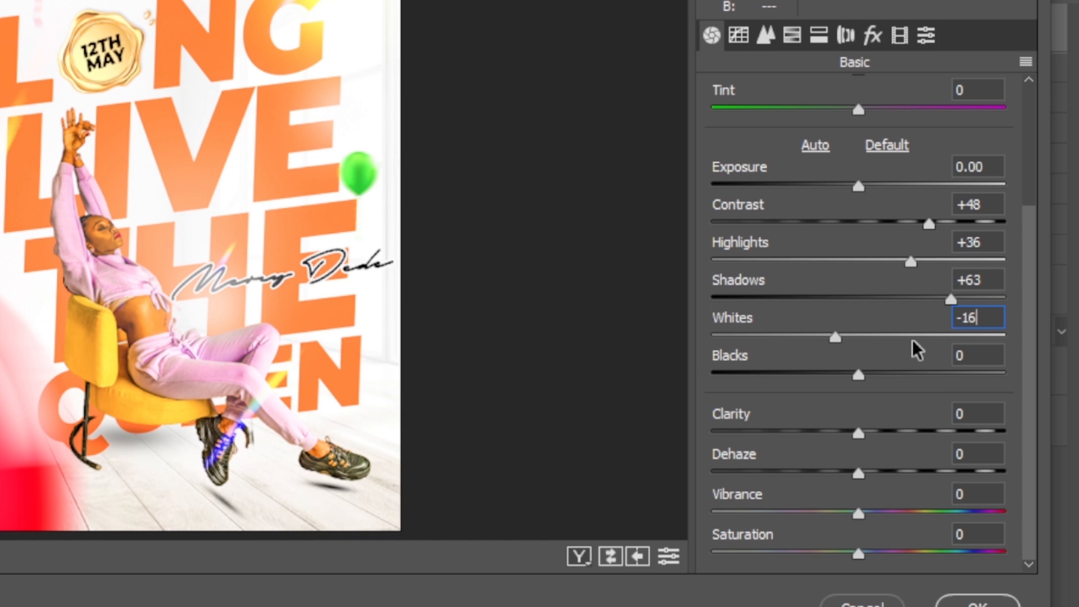
left_click(964, 354)
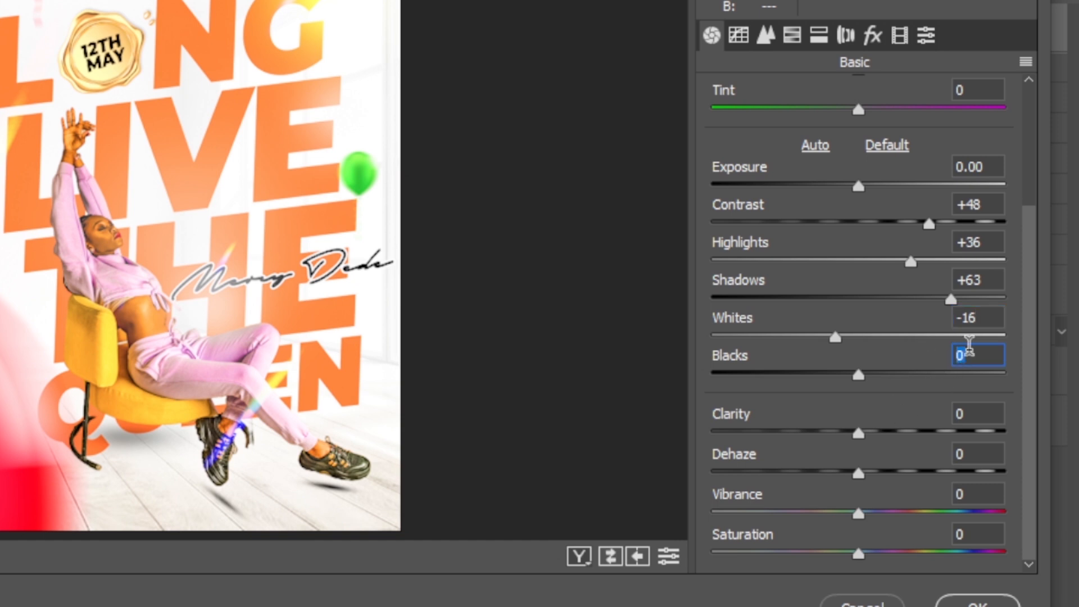
type("-23")
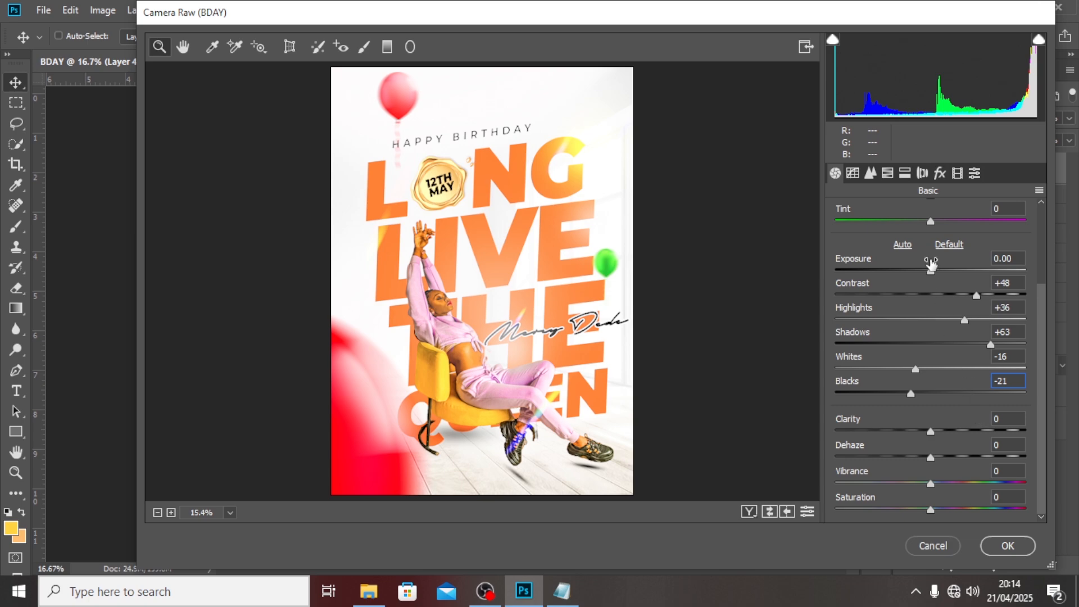
Set the Detail sharpening Amount to 33.
left_click(871, 173)
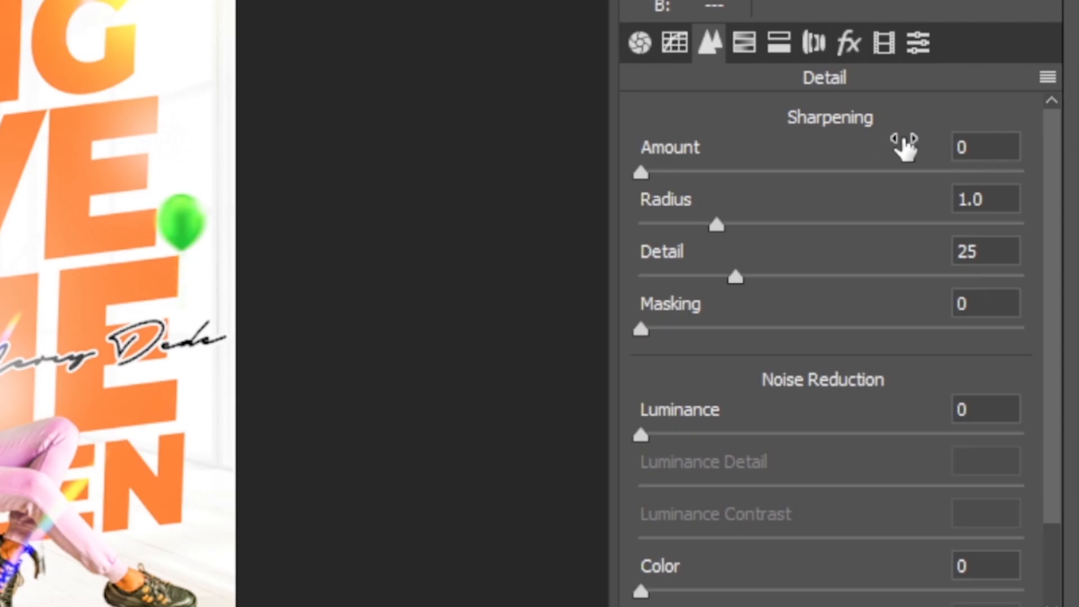
left_click(1003, 224)
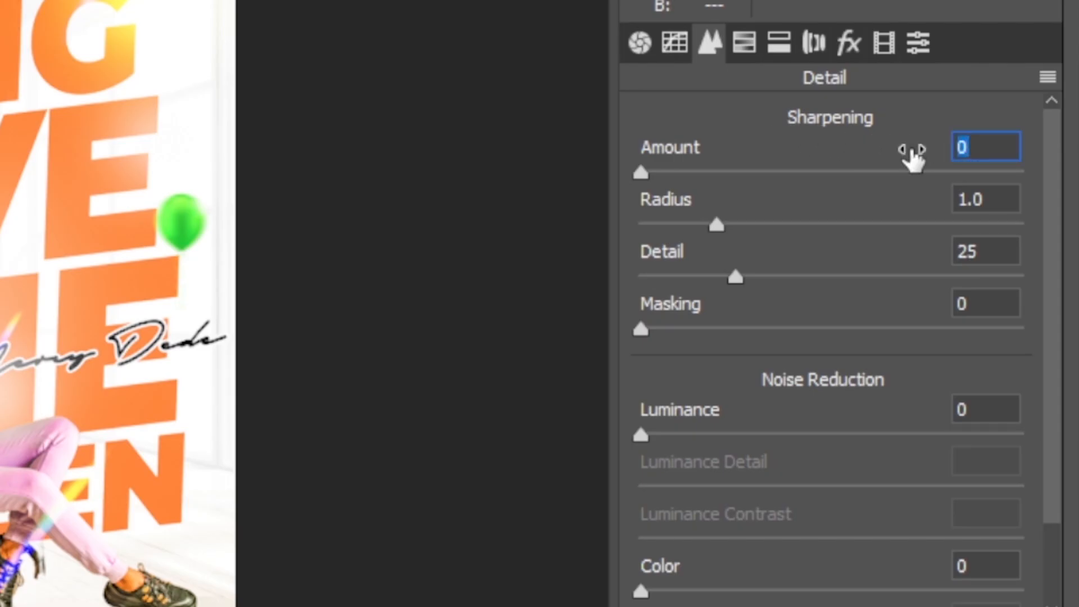
type("33")
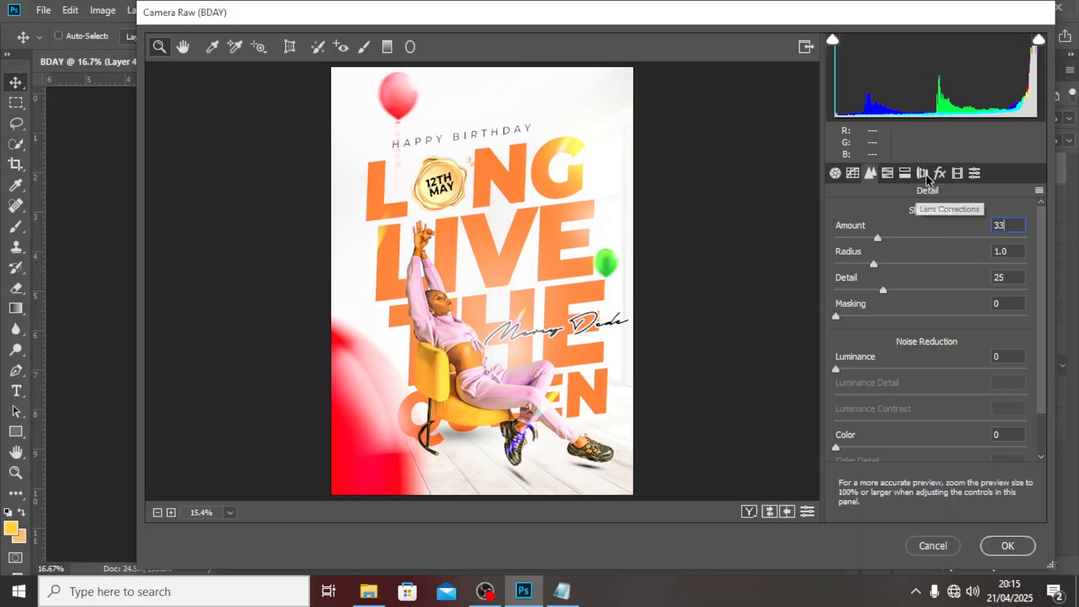
In HSL Saturation, set Reds to +43 and Oranges to +44.
left_click(905, 173)
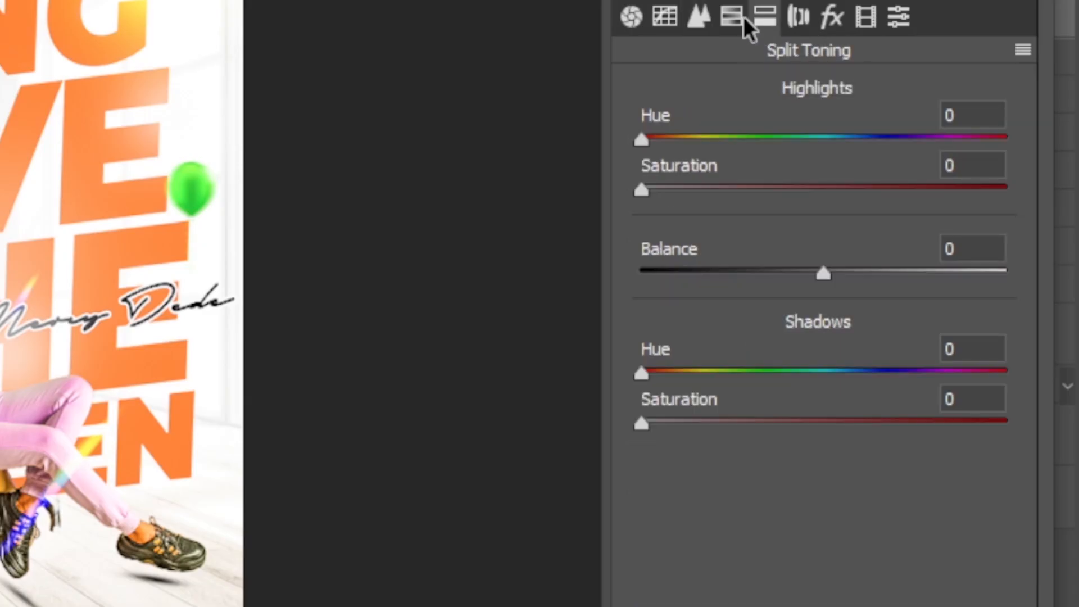
left_click(887, 173)
left_click(1004, 260)
type("43")
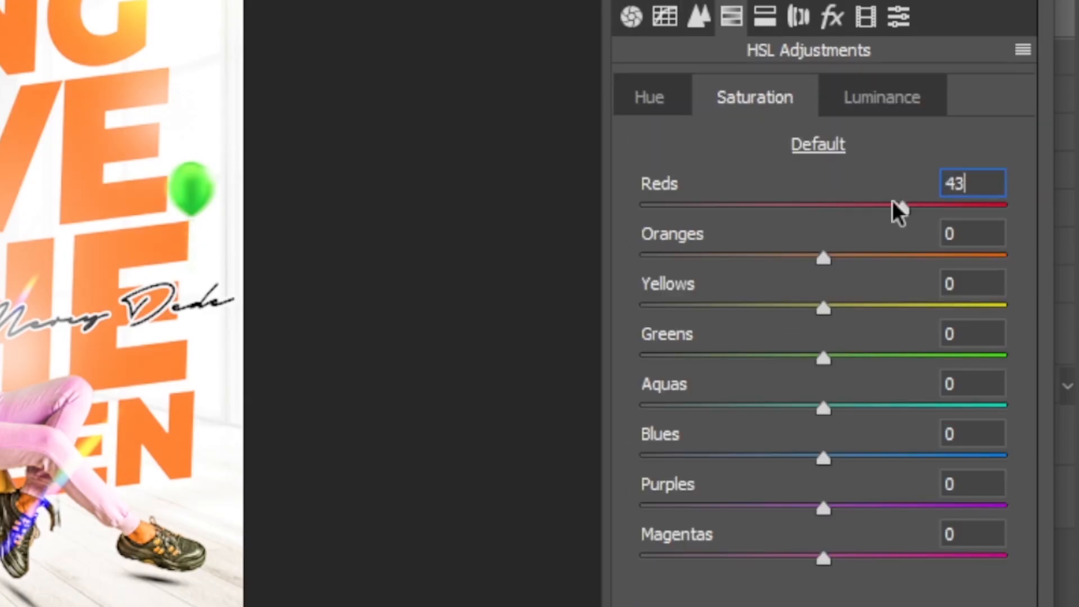
key("Tab")
type("44")
key("Tab")
type("59")
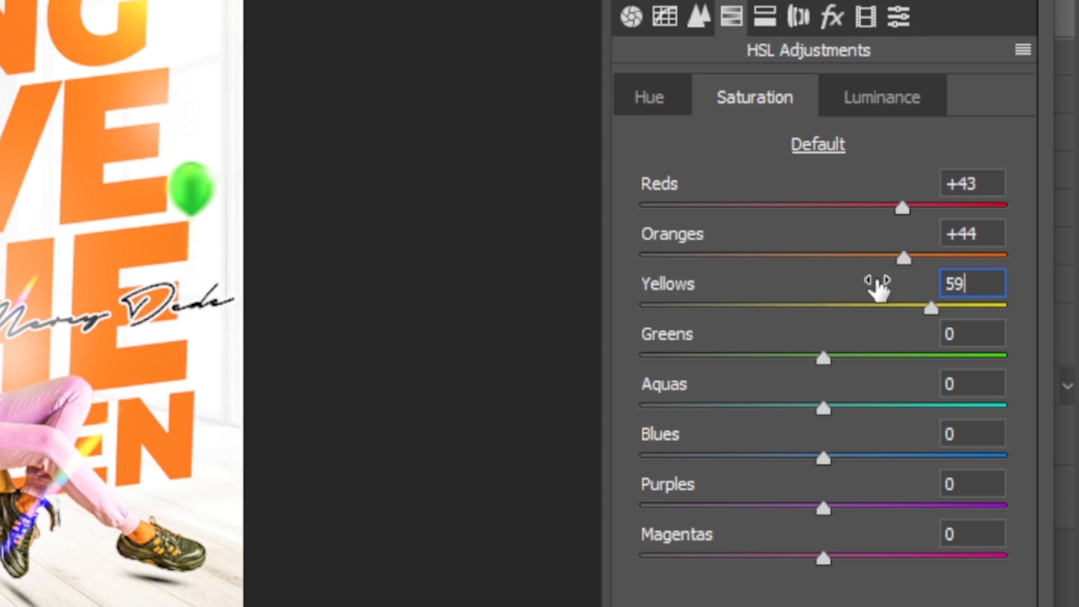
key("Tab")
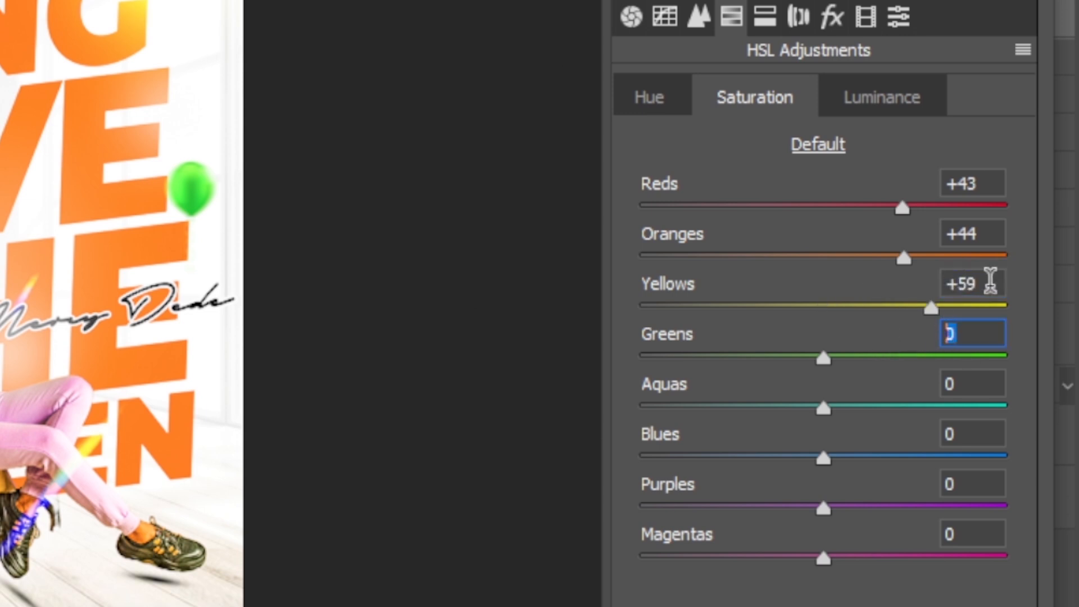
Set Yellows +43, Greens +59, Aquas +55, Blues +56 and Purples +37 saturation.
left_click(989, 285)
type("43")
key("Tab")
type("59")
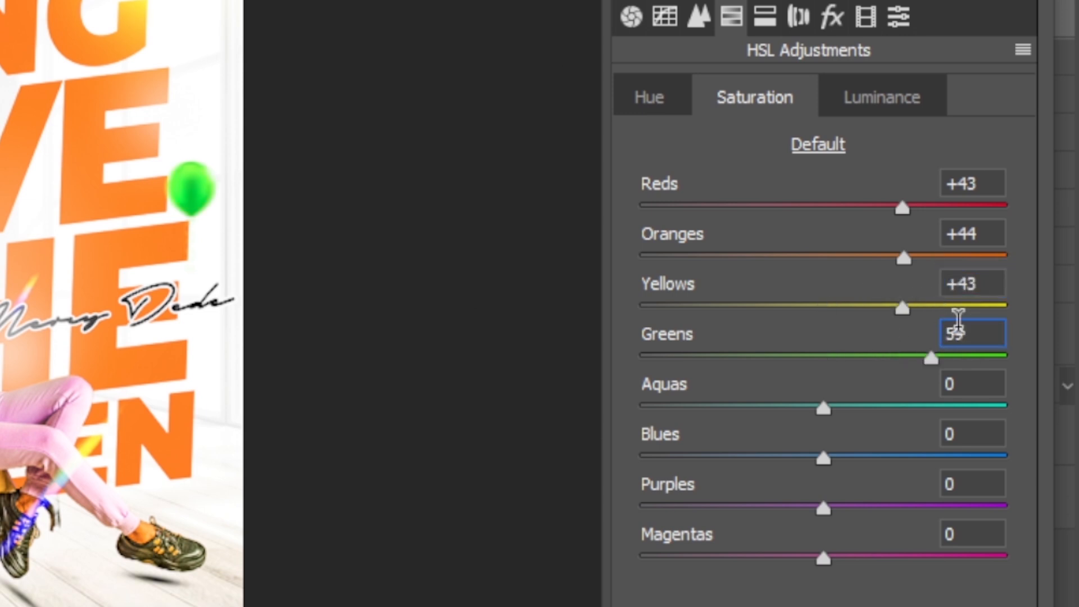
key("Tab")
type("55")
key("Tab")
type("56")
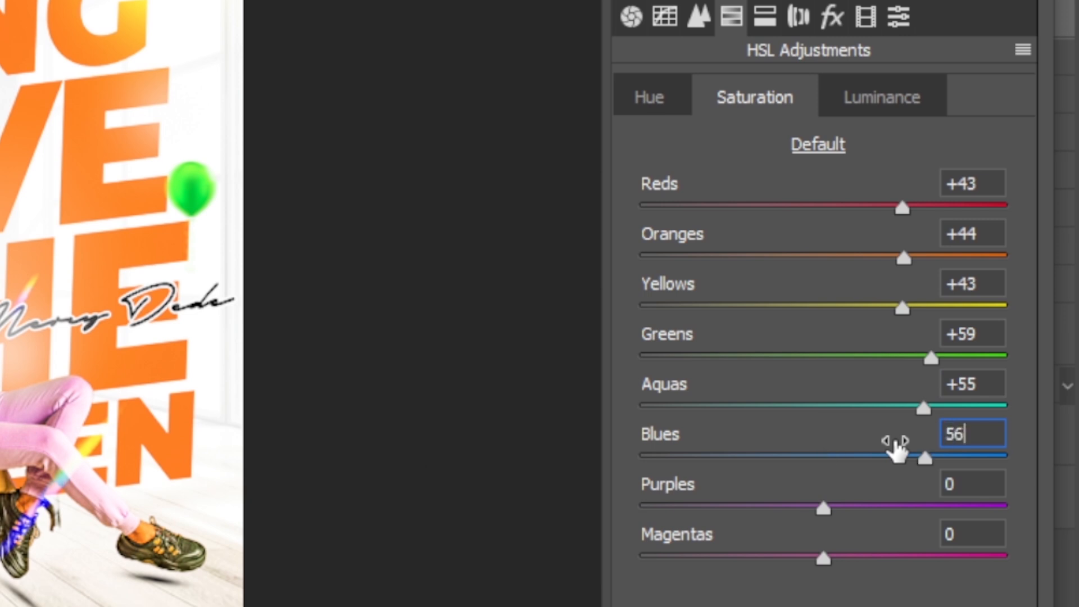
left_click(983, 484)
type("37")
key("Tab")
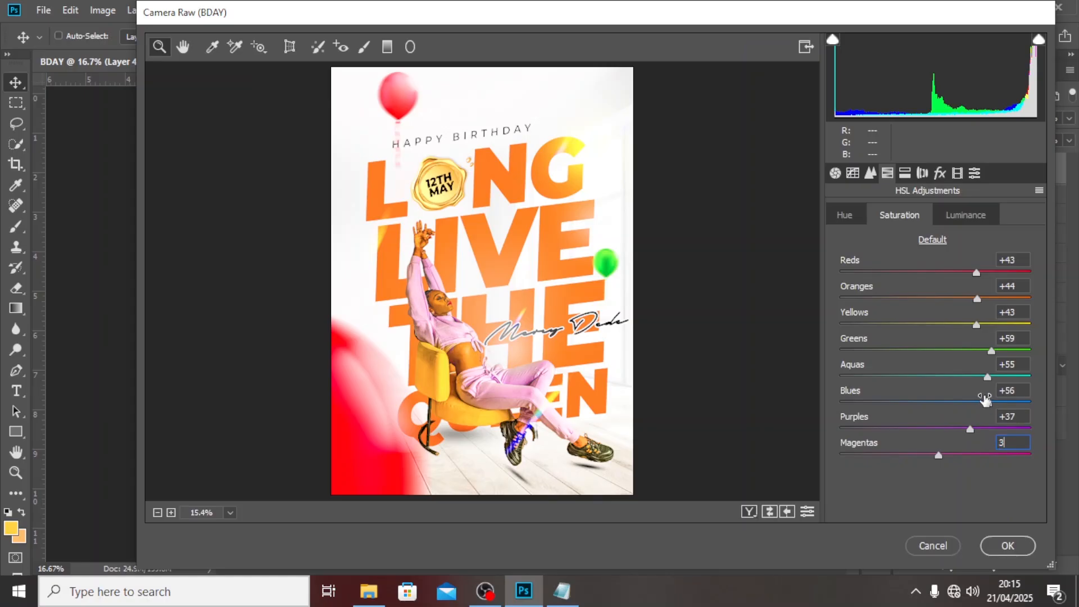
Set Grain Amount 29 and post-crop Vignetting -14, then apply the Camera Raw Filter.
left_click(940, 174)
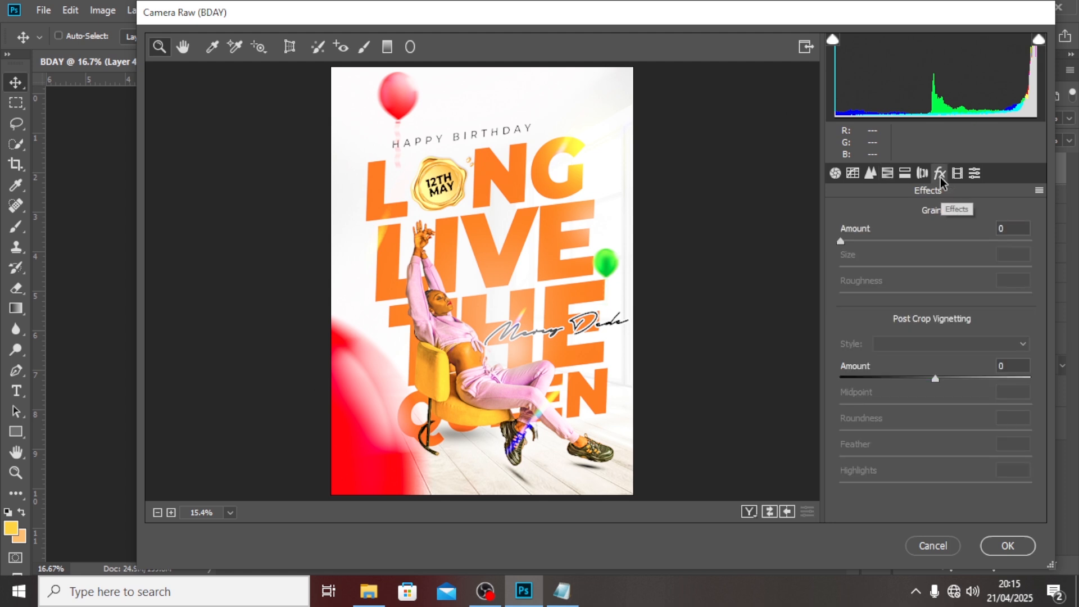
double_click(1010, 227)
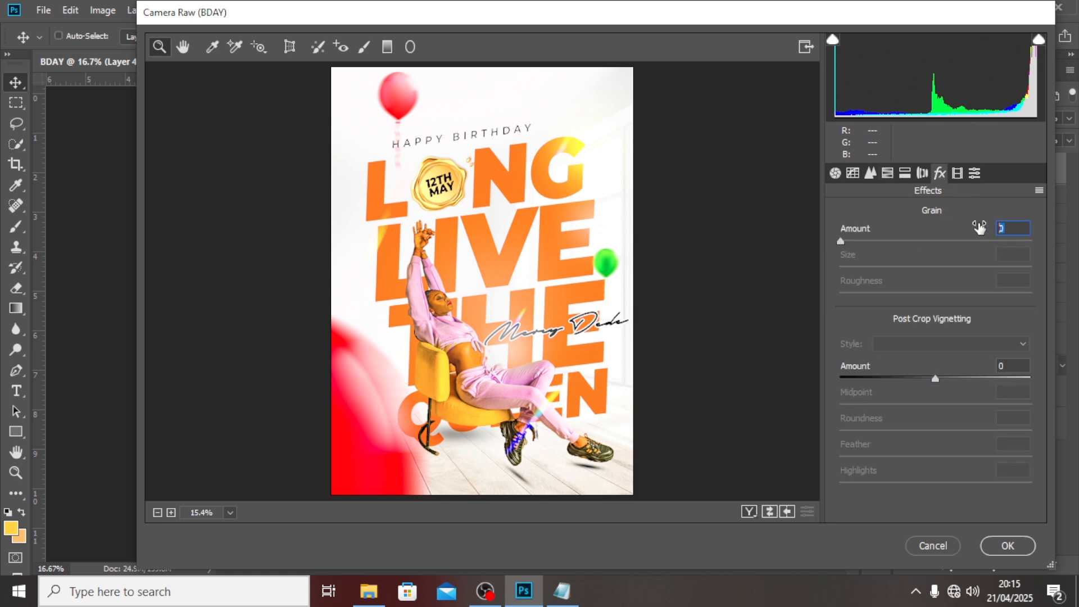
type("29")
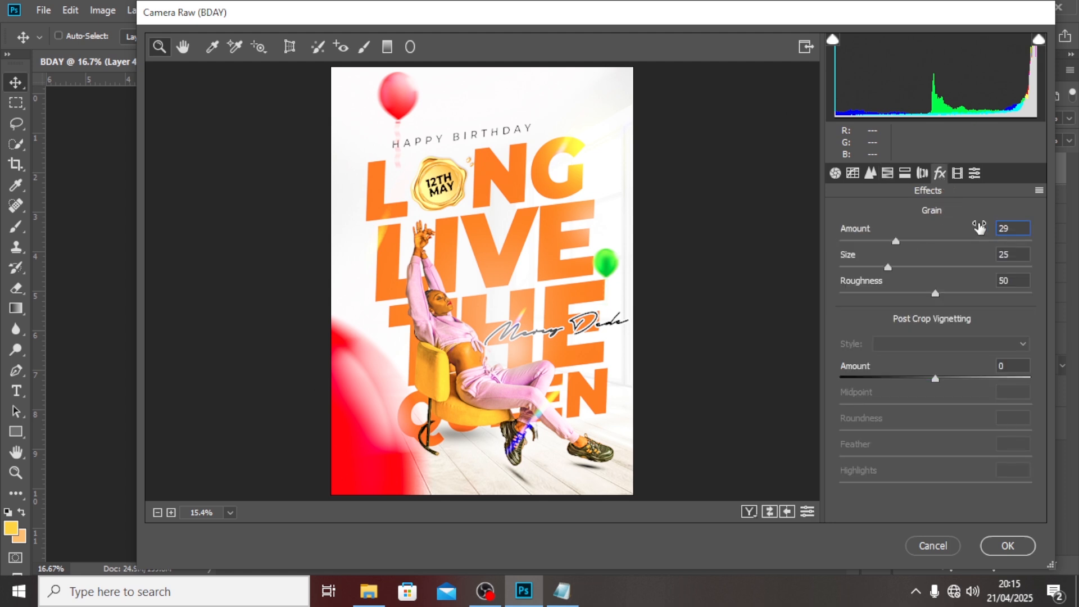
left_click(1011, 363)
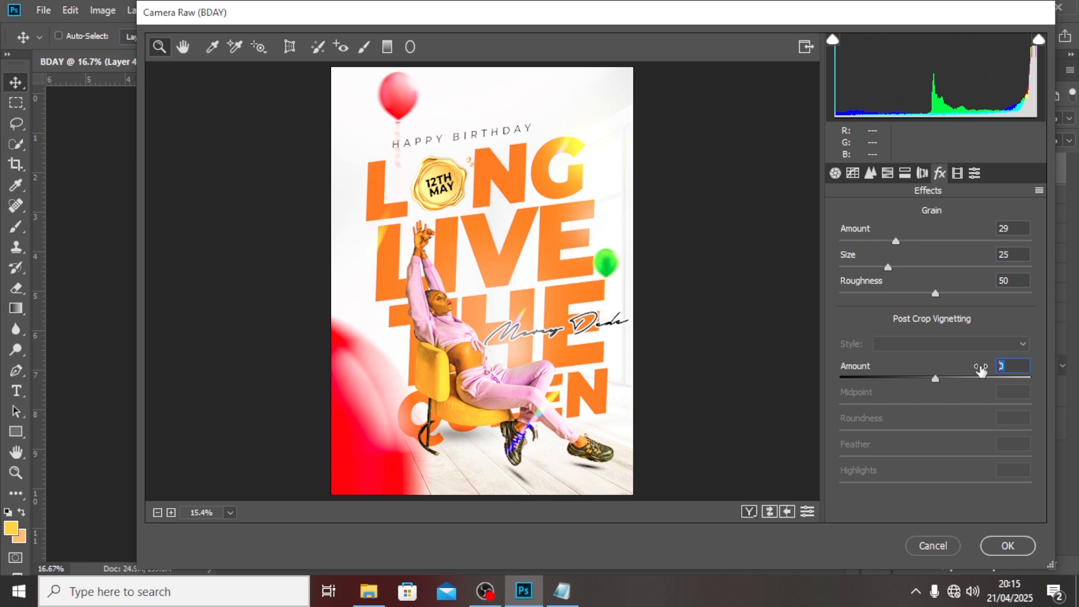
type("-14")
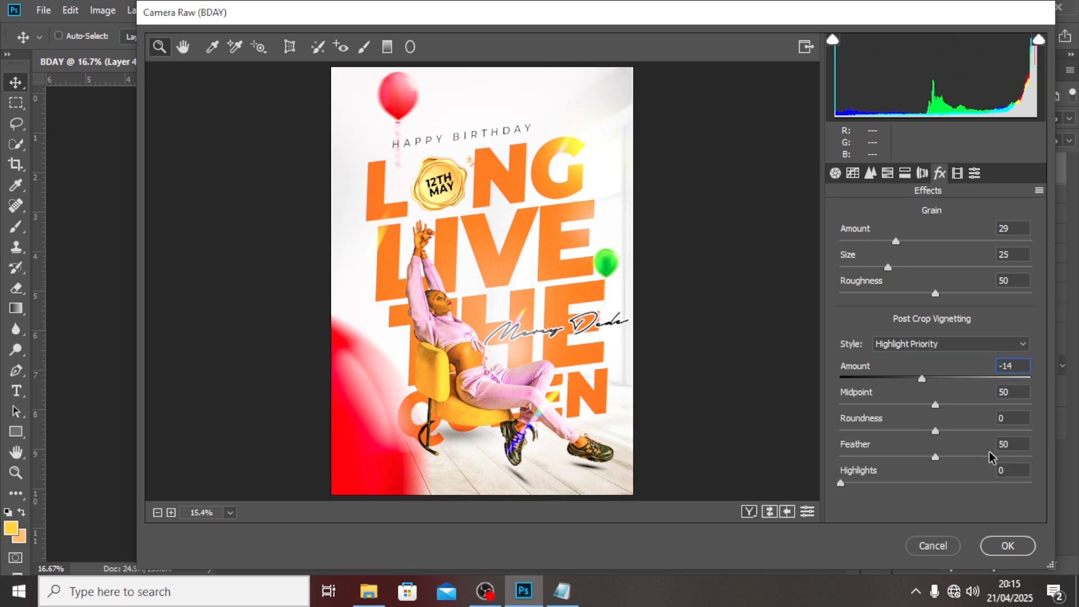
left_click(1009, 545)
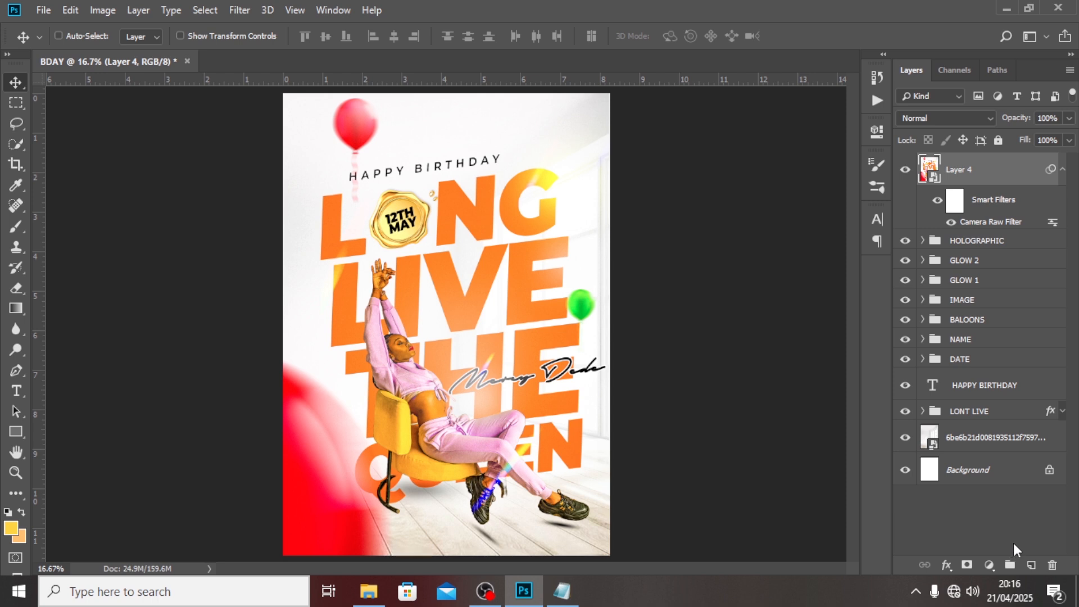
Collapse Layer 4's smart filter list and bring up the adjustment layer choices.
left_click(1062, 170)
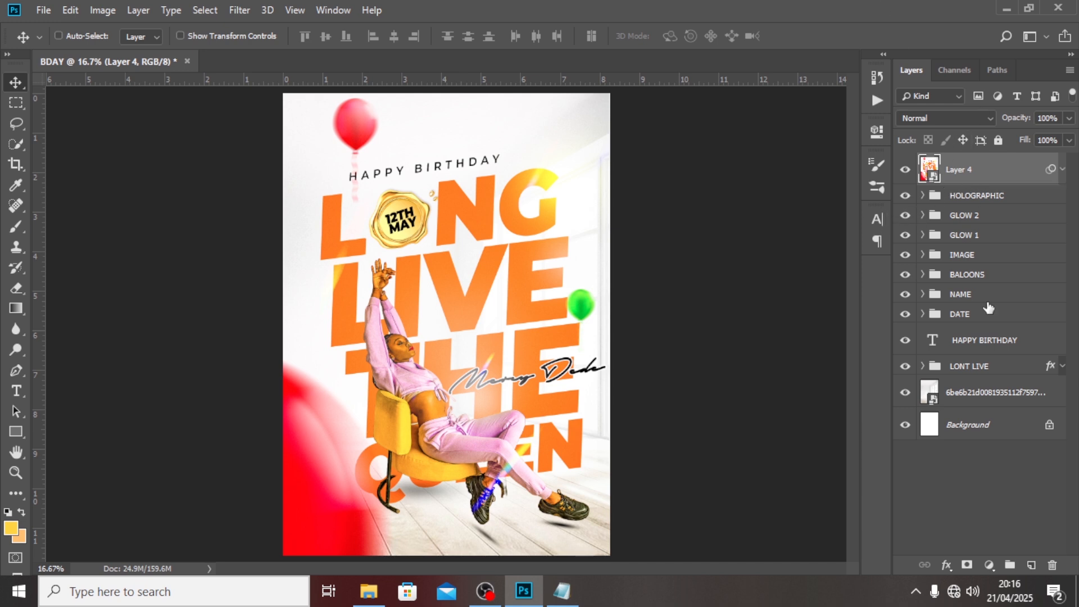
left_click(989, 564)
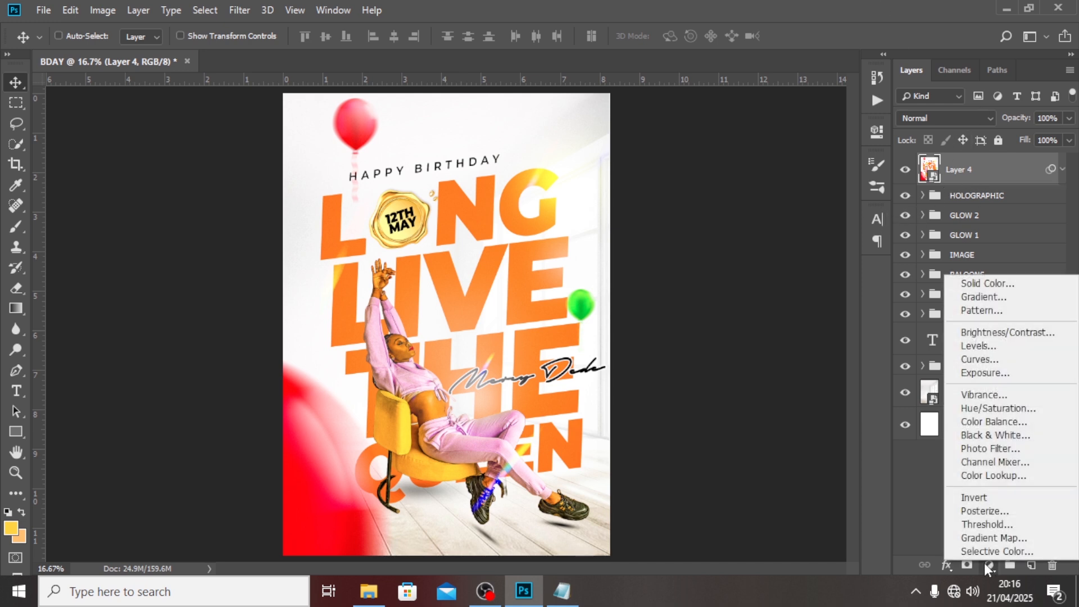
Add a Gradient Map and set its left stop to dark plum #550033.
left_click(992, 538)
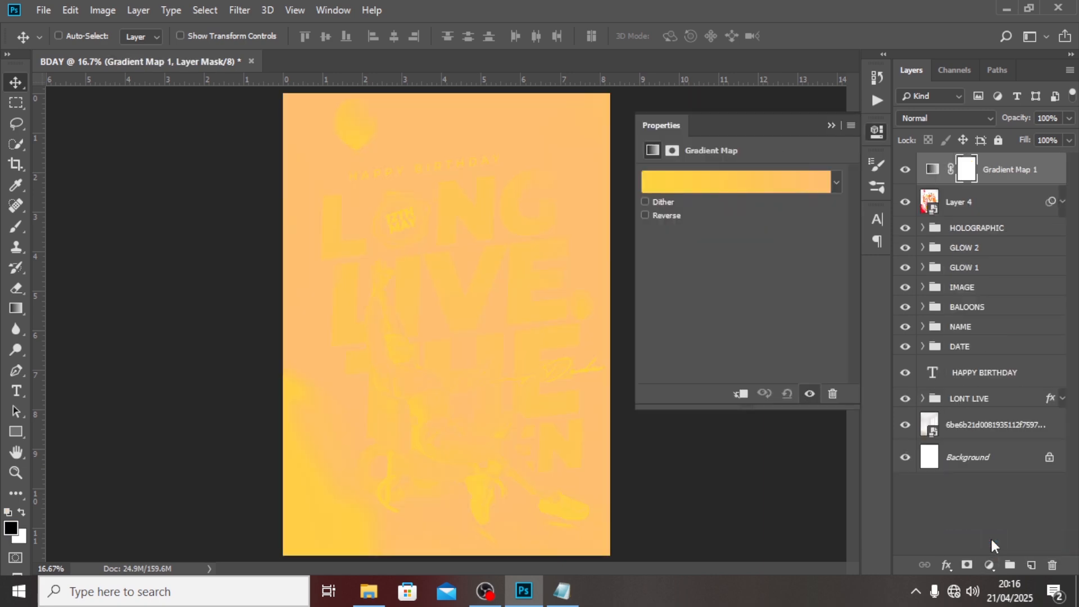
left_click(705, 184)
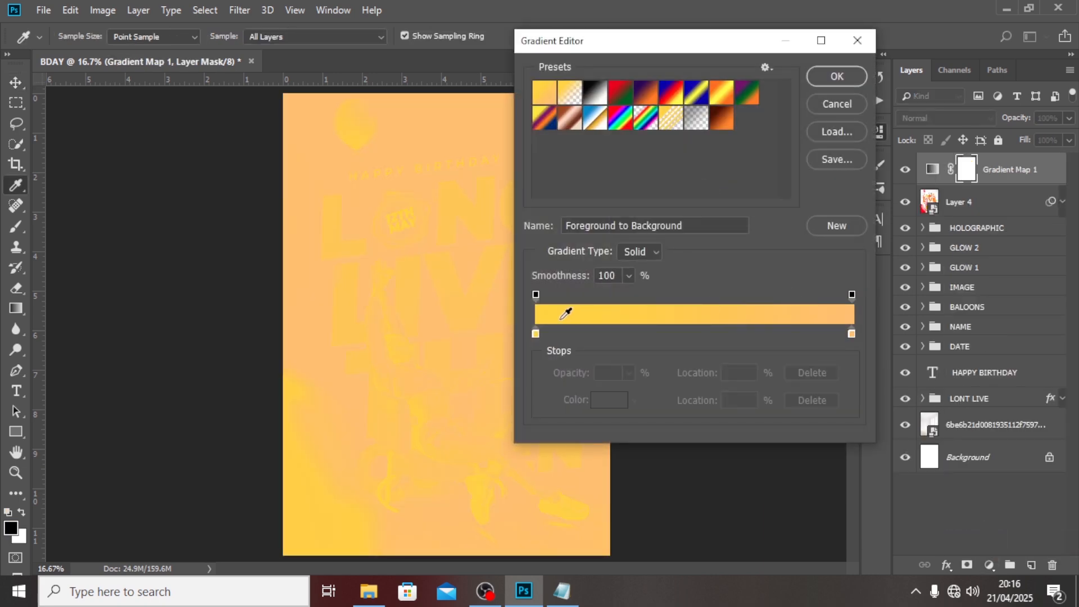
double_click(535, 334)
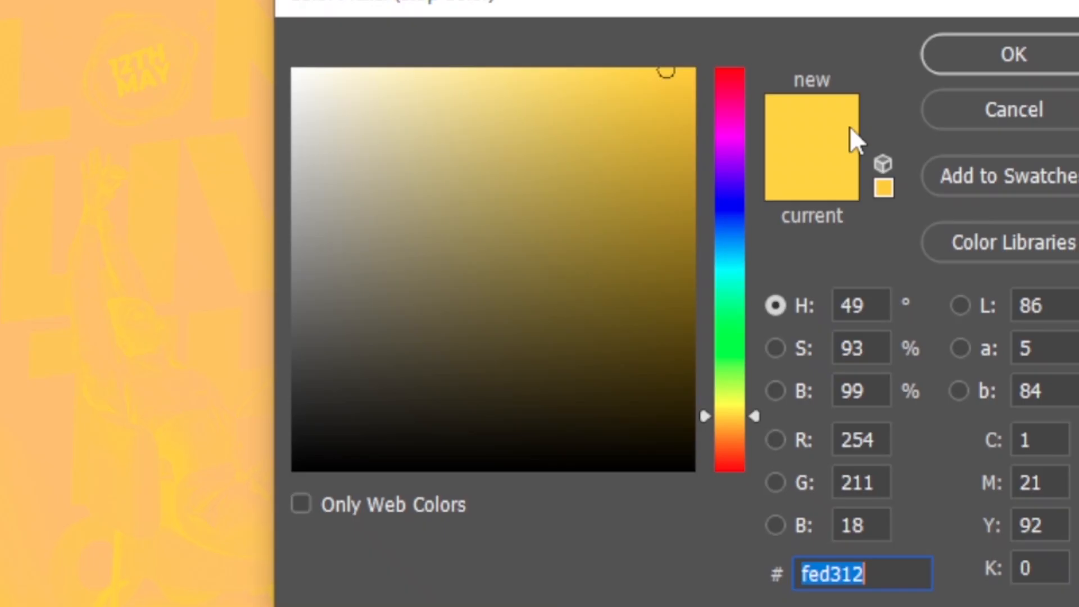
type("55")
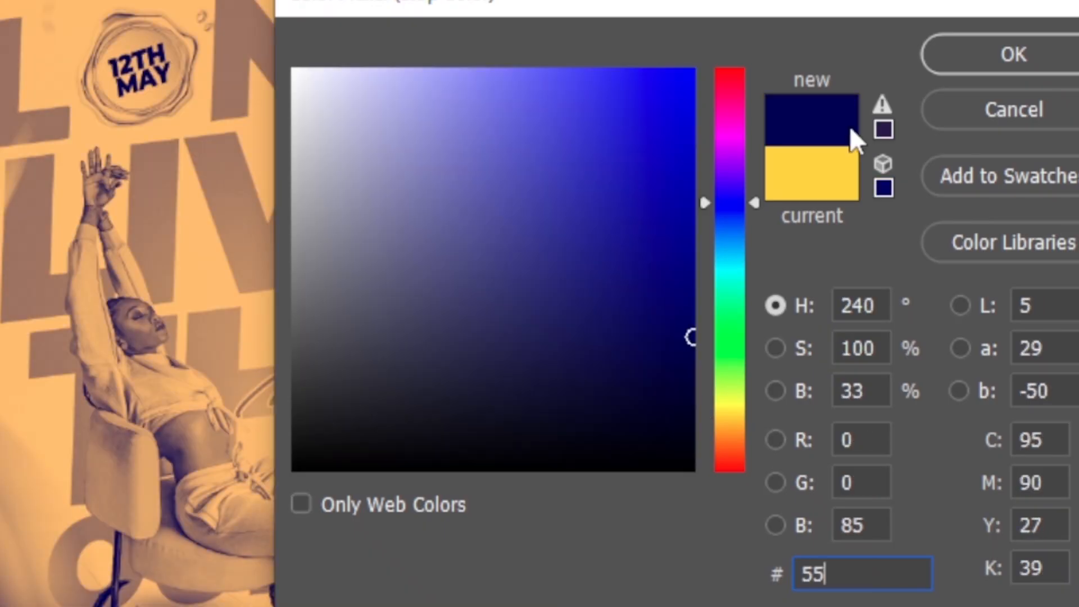
type("003")
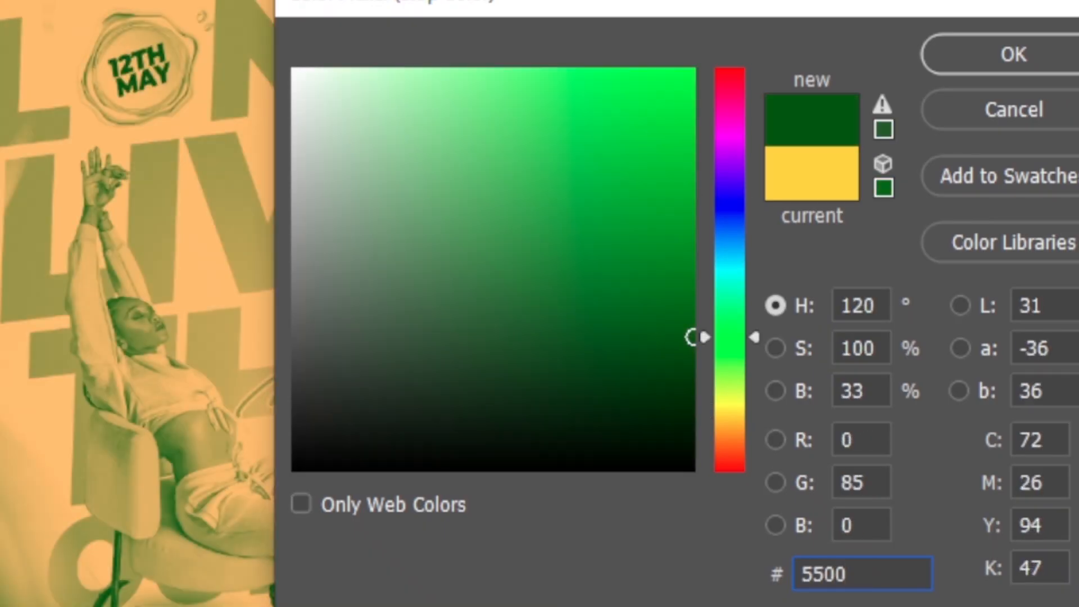
type("3")
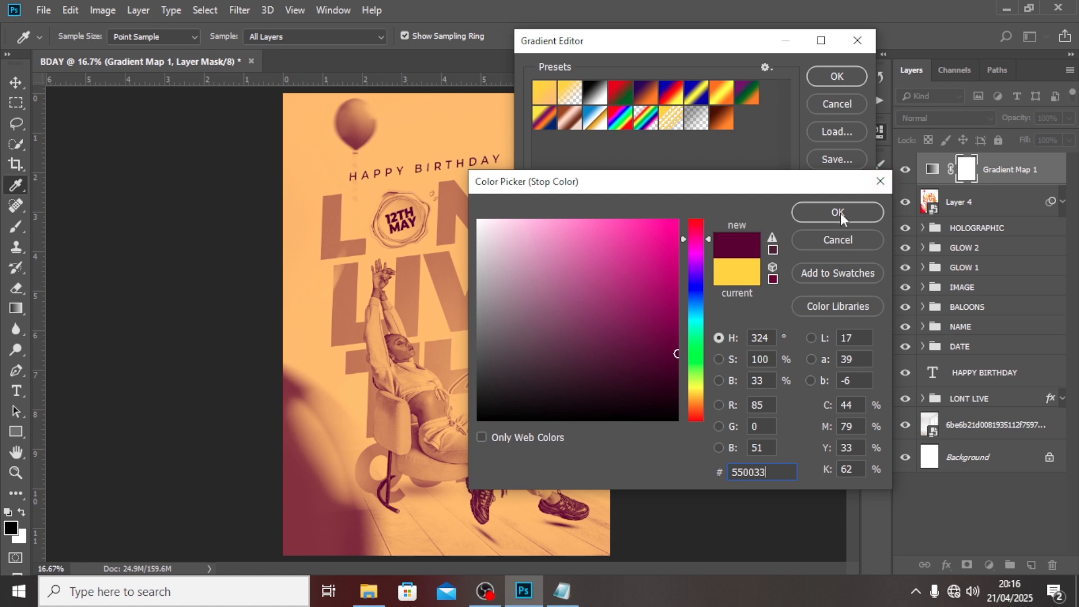
left_click(1013, 54)
left_click(845, 80)
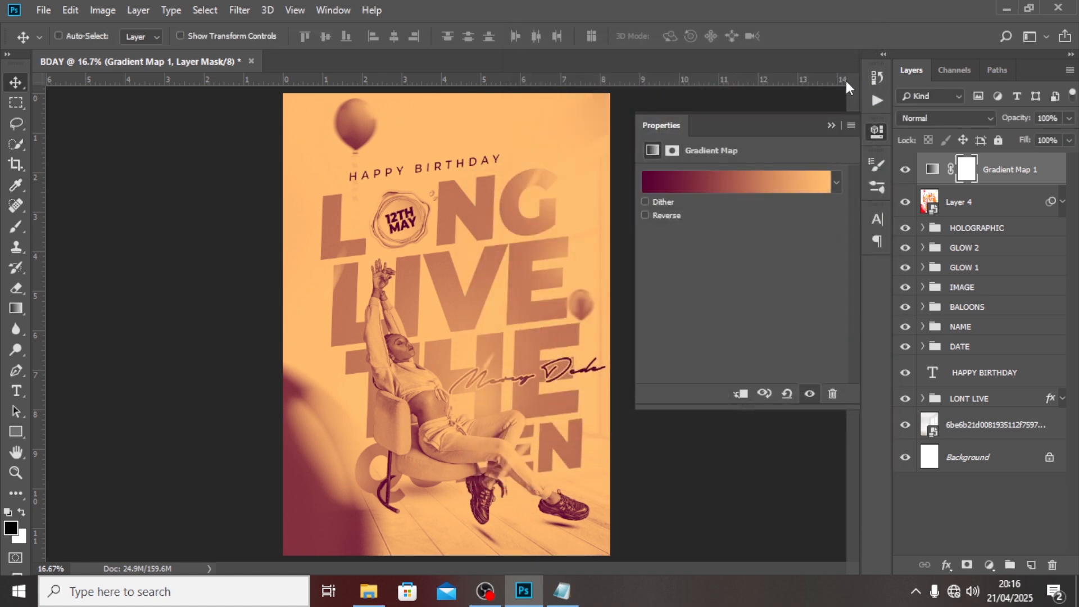
Set the gradient's right stop to pale pink #ffd0fa.
left_click(805, 189)
double_click(852, 334)
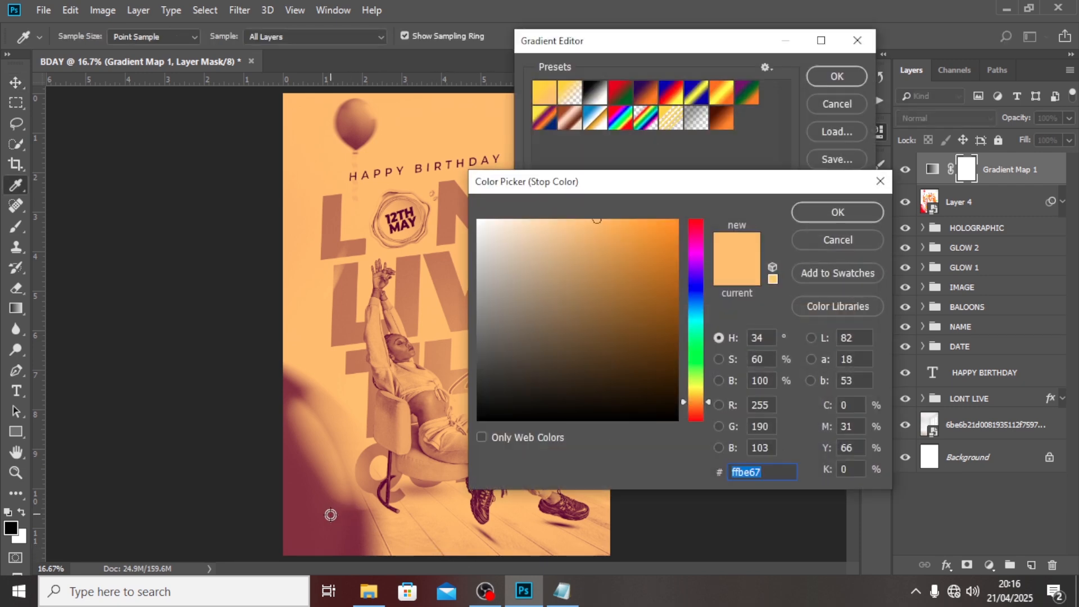
type("ffffff")
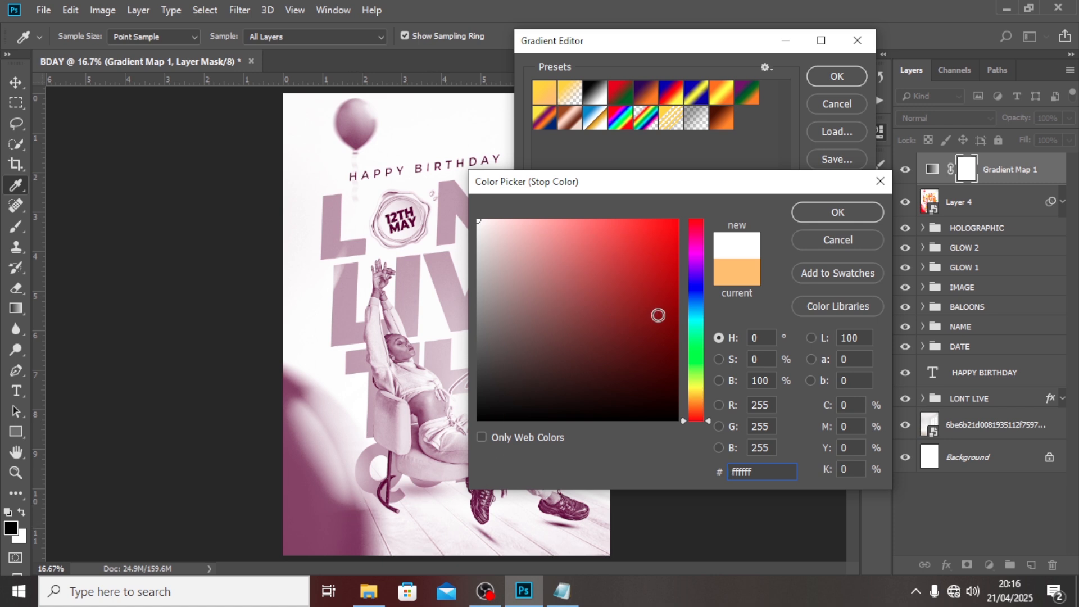
left_click(695, 249)
left_click(585, 252)
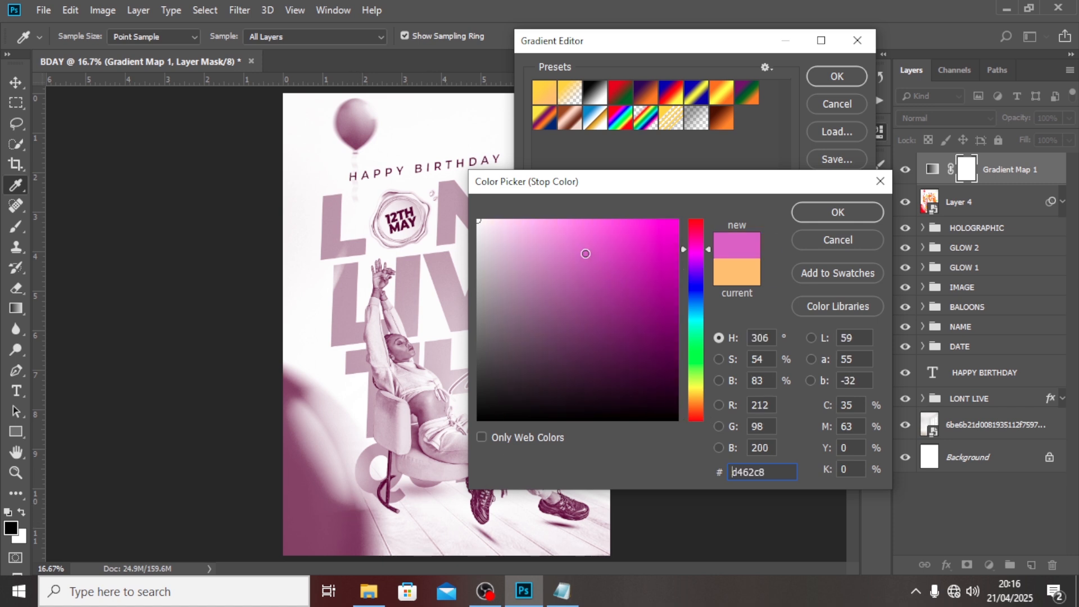
mouse_move(546, 226)
left_mouse_down()
mouse_move(510, 230)
mouse_move(513, 219)
left_mouse_up()
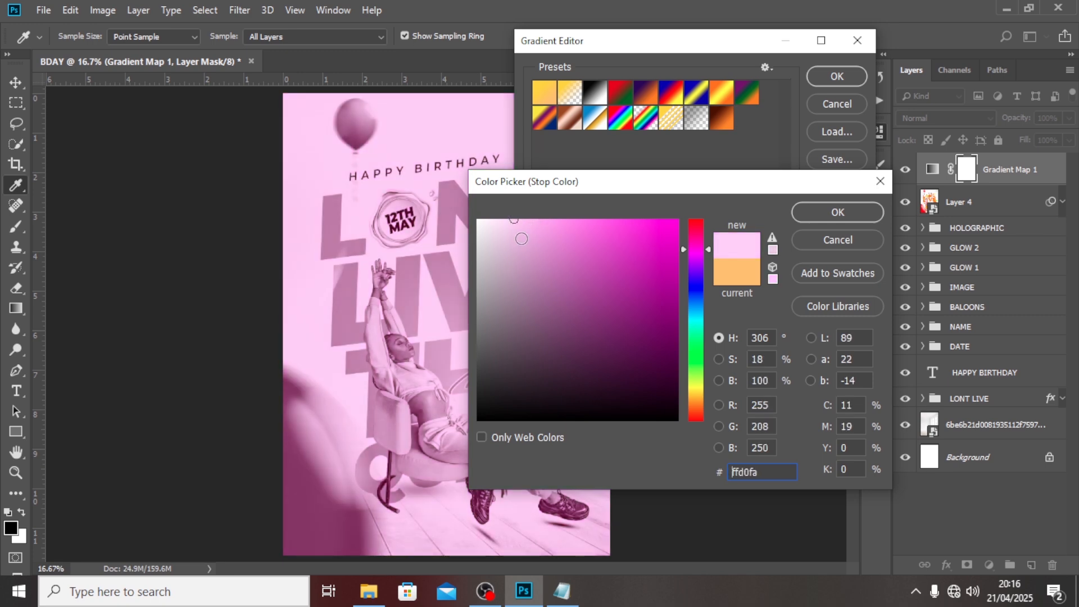
left_click(826, 211)
left_click(831, 80)
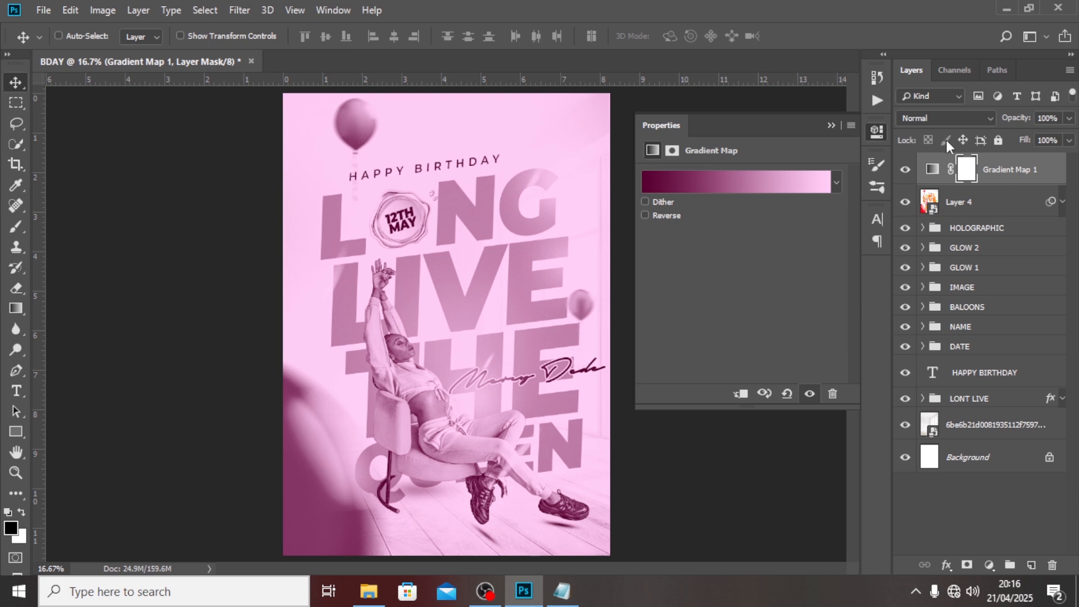
Blend Gradient Map 1 in Soft Light and target its adjustment rather than the mask.
left_click(927, 116)
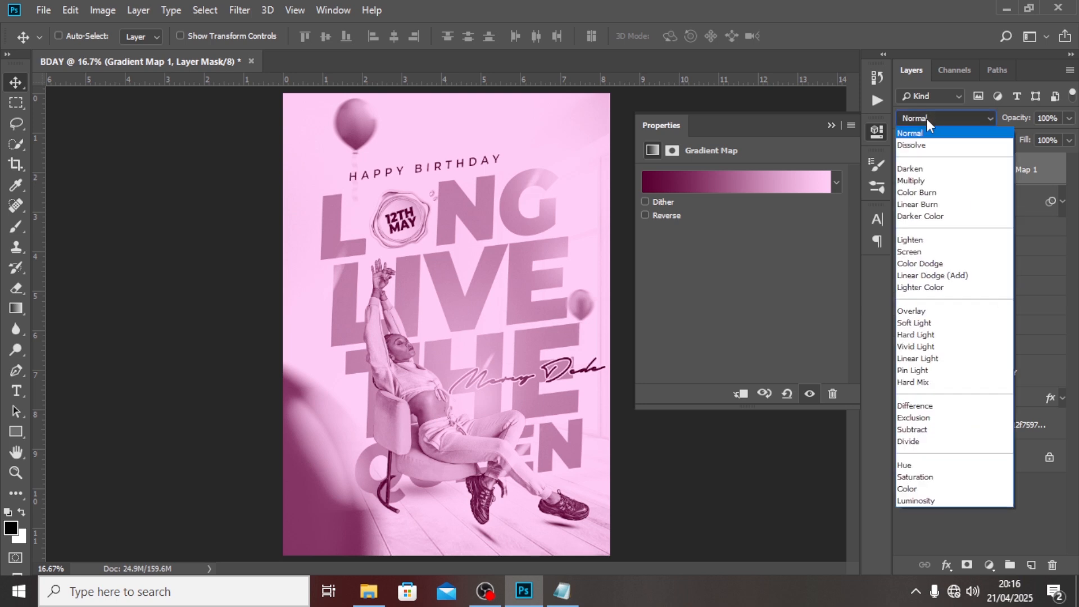
left_click(909, 325)
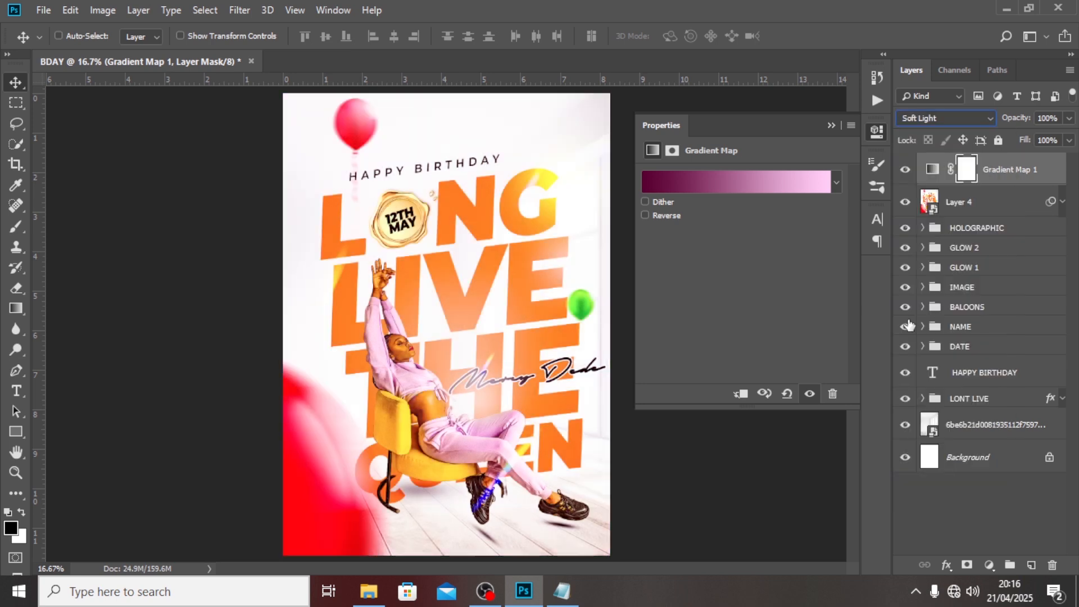
left_click(1034, 168)
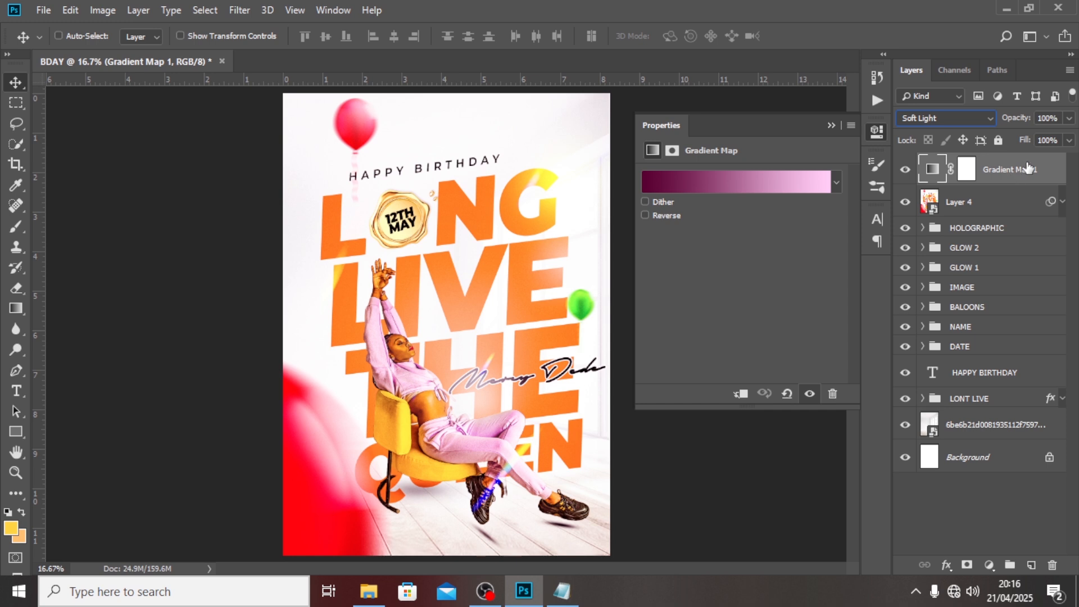